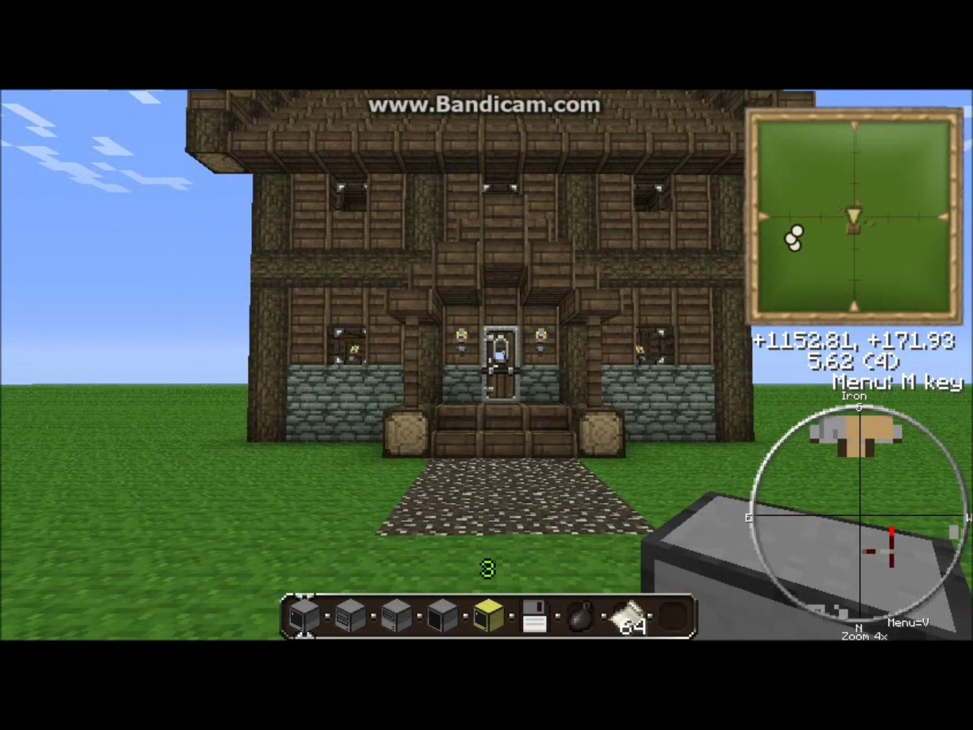
Step: Walk through the iron front door into the wooden house and face the computer block
key("d")
key("w")
key("a")
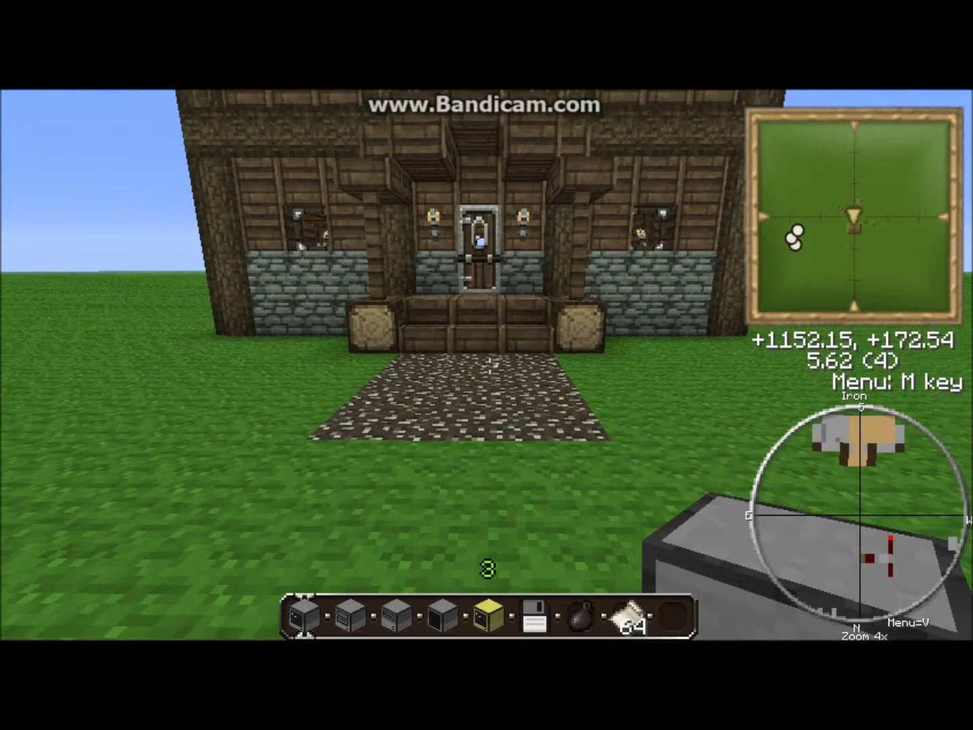
key("w")
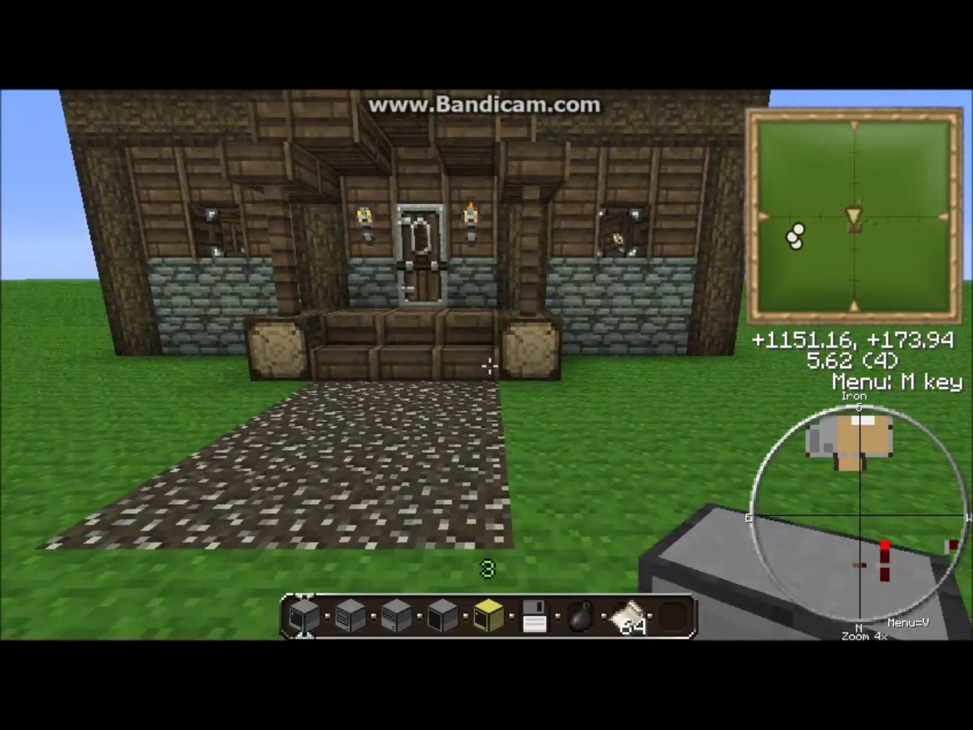
key("w")
key("w")
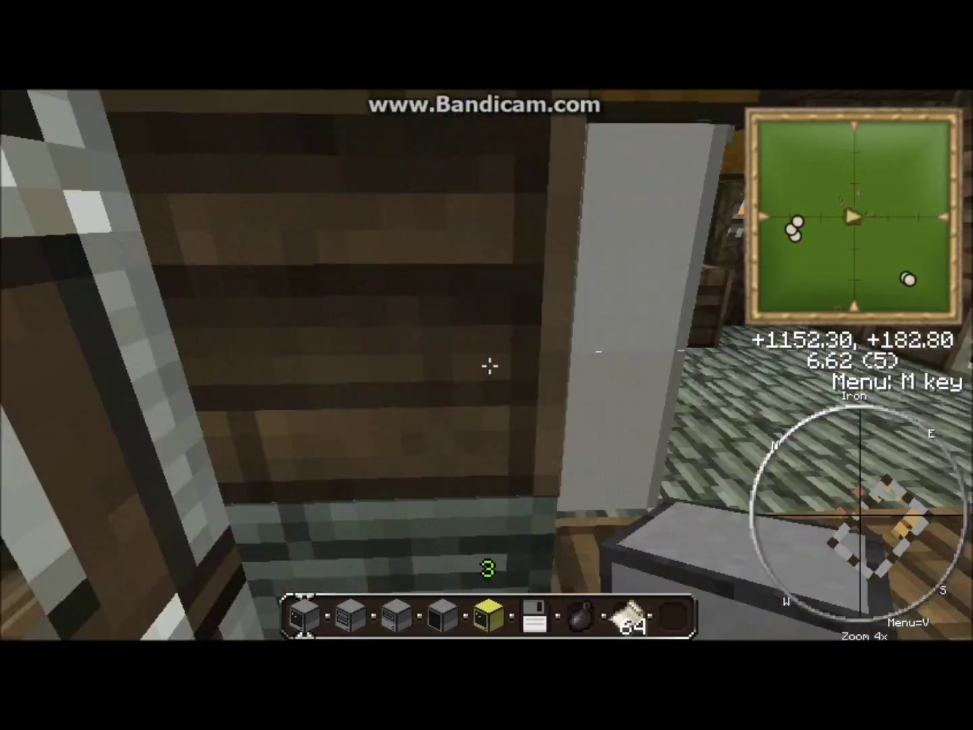
key("w")
key("w")
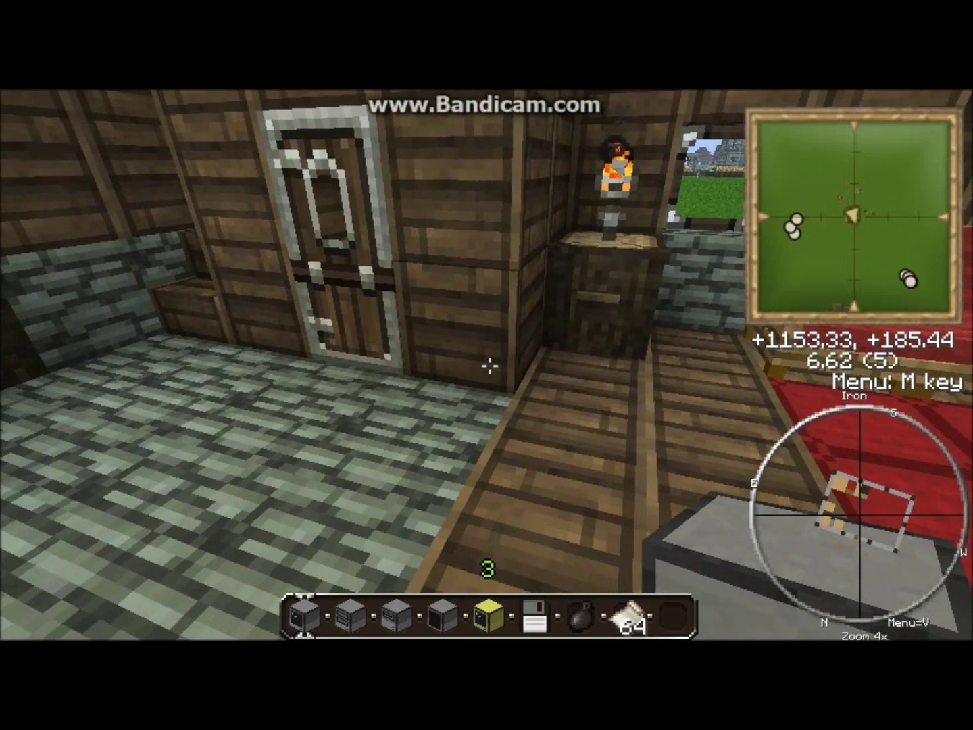
key("w")
Step: Place the computer, run 'programs' to list CraftOS 1.4's built-in programs, then close the terminal
right_click(489, 365)
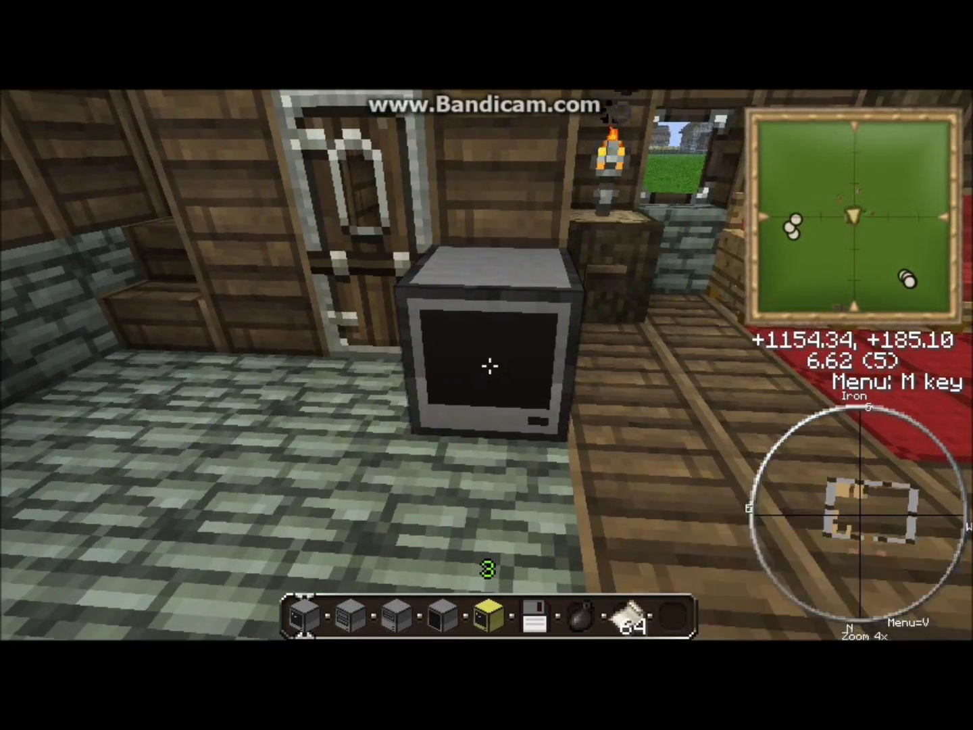
right_click(489, 365)
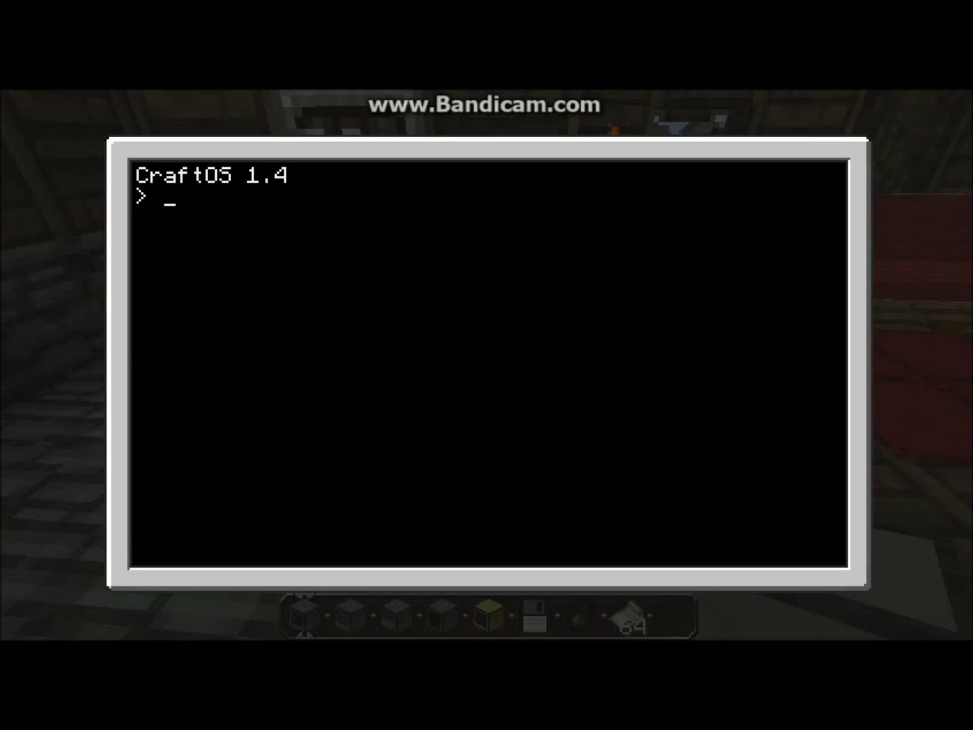
type("programs")
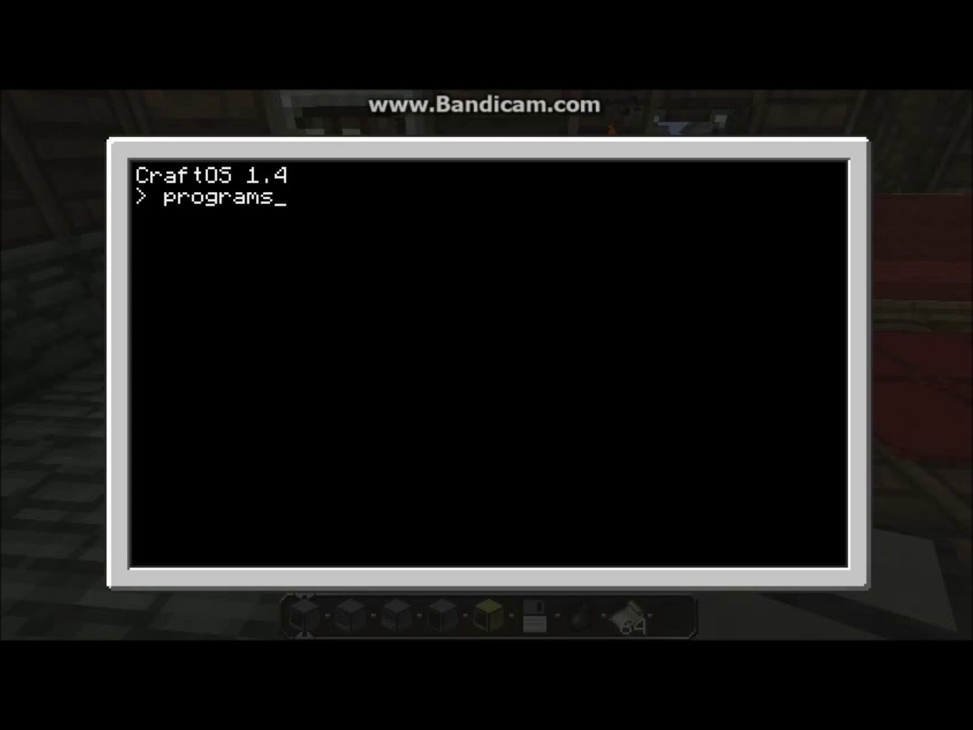
key("Return")
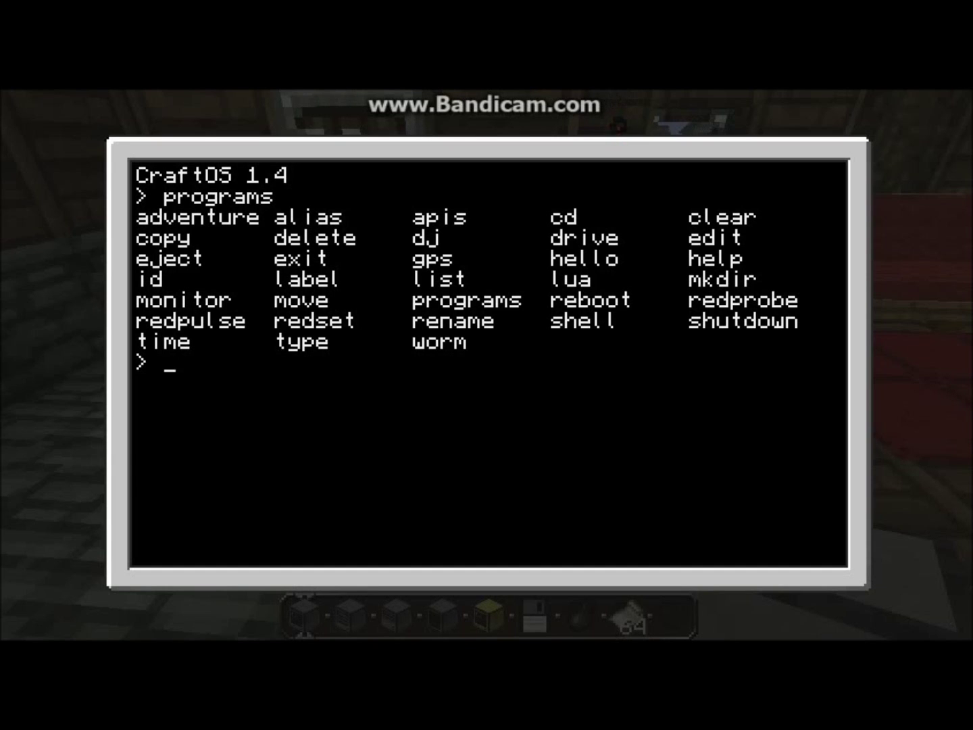
key("Escape")
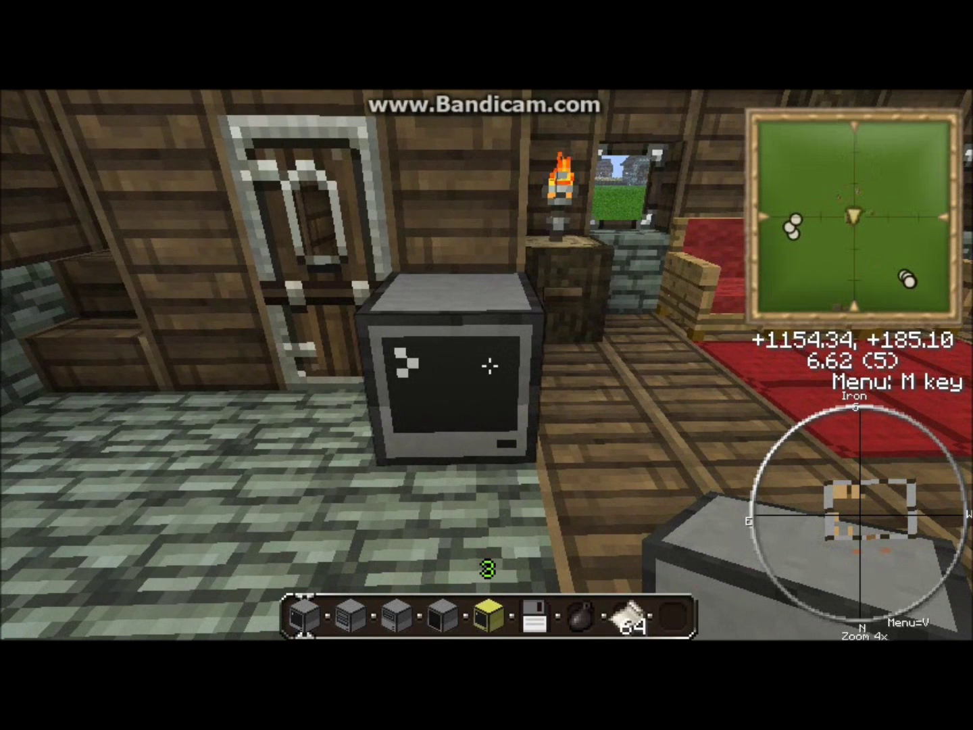
Step: Place a printer beside the computer and put the Ink Sac in its ink slot
scroll(489, 365, "down", 3)
key("d")
scroll(490, 366, "up", 1)
scroll(489, 365, "up", 1)
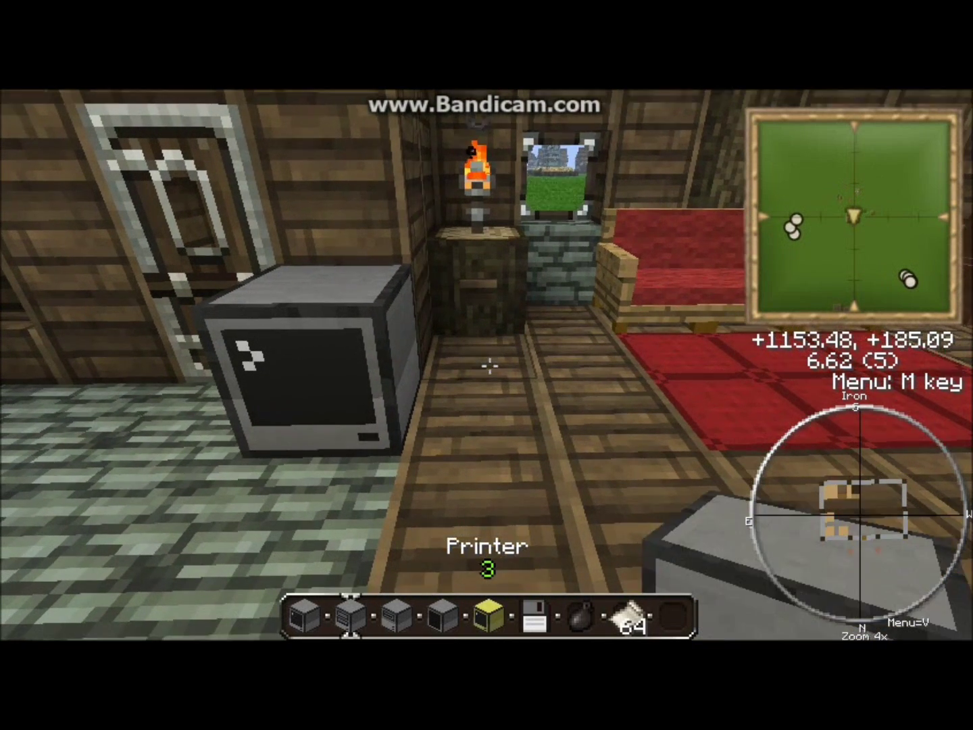
right_click(490, 366)
right_click(490, 365)
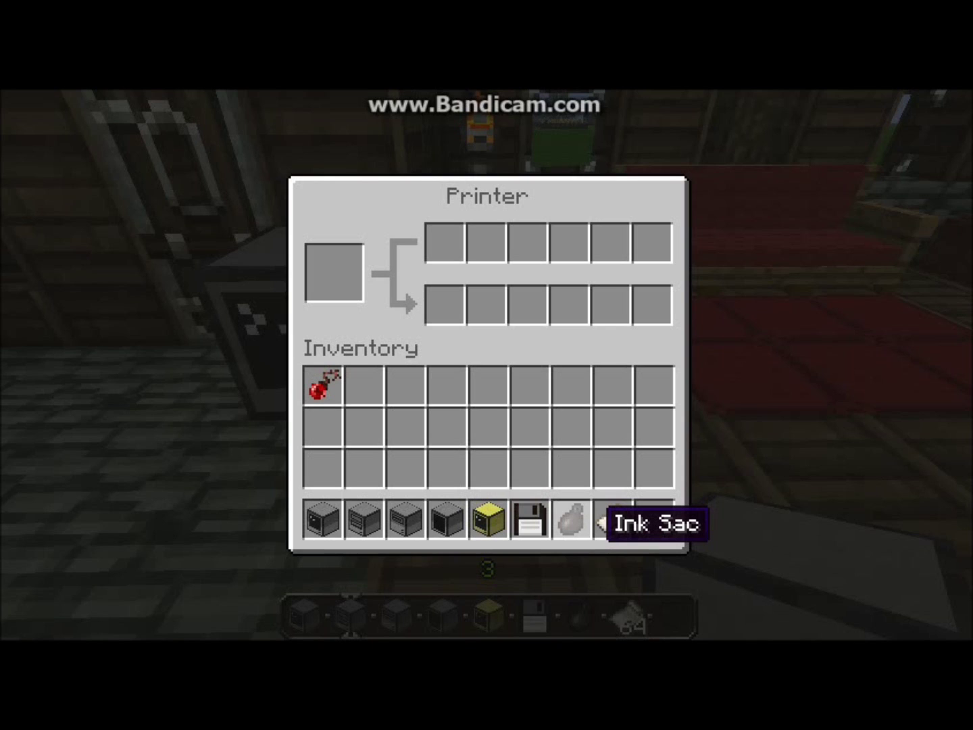
left_click(581, 524)
left_click(334, 272)
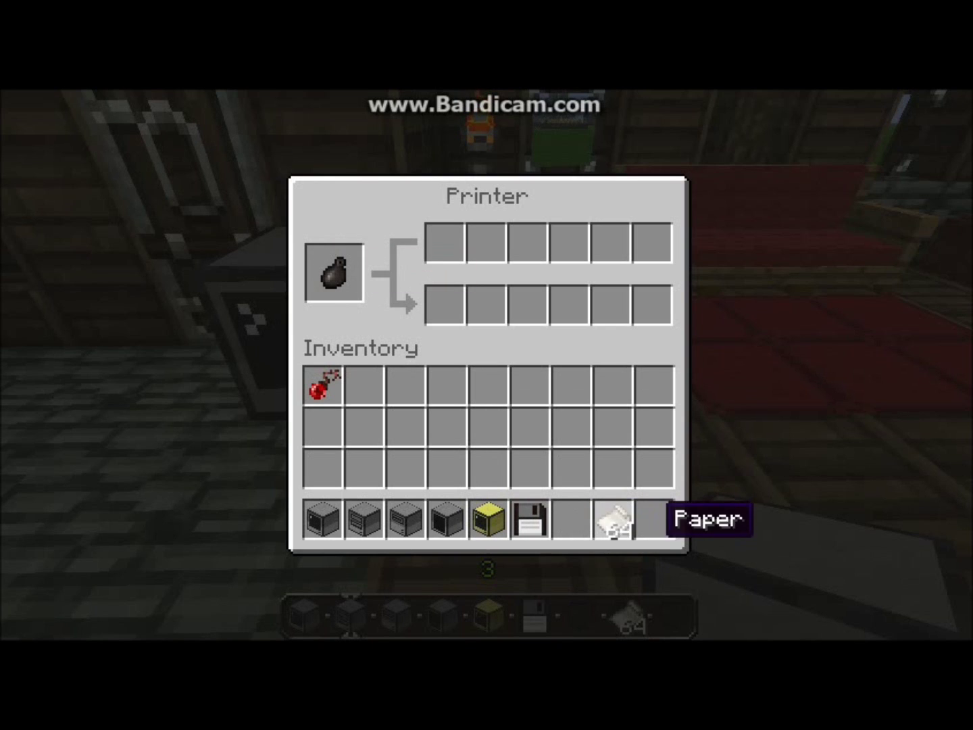
Step: Fill the printer's paper slots with single sheets of paper, then close its window
left_click(616, 523)
right_click(445, 241)
right_click(522, 242)
right_click(569, 242)
right_click(613, 240)
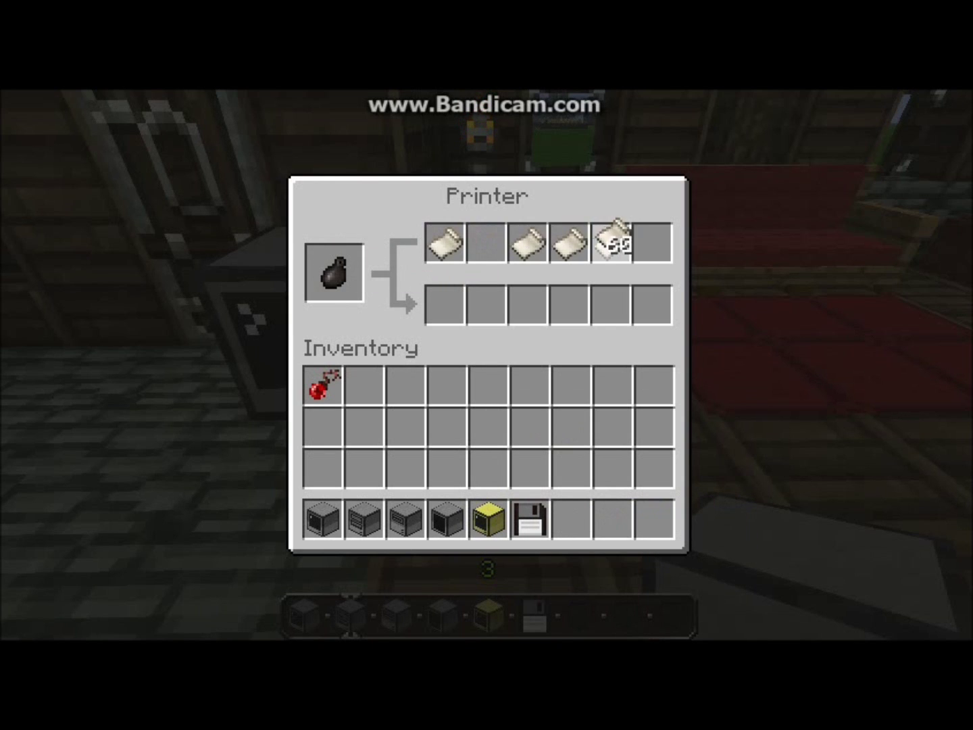
right_click(613, 242)
right_click(486, 242)
right_click(445, 304)
right_click(610, 304)
right_click(652, 304)
right_click(652, 305)
right_click(610, 304)
right_click(527, 305)
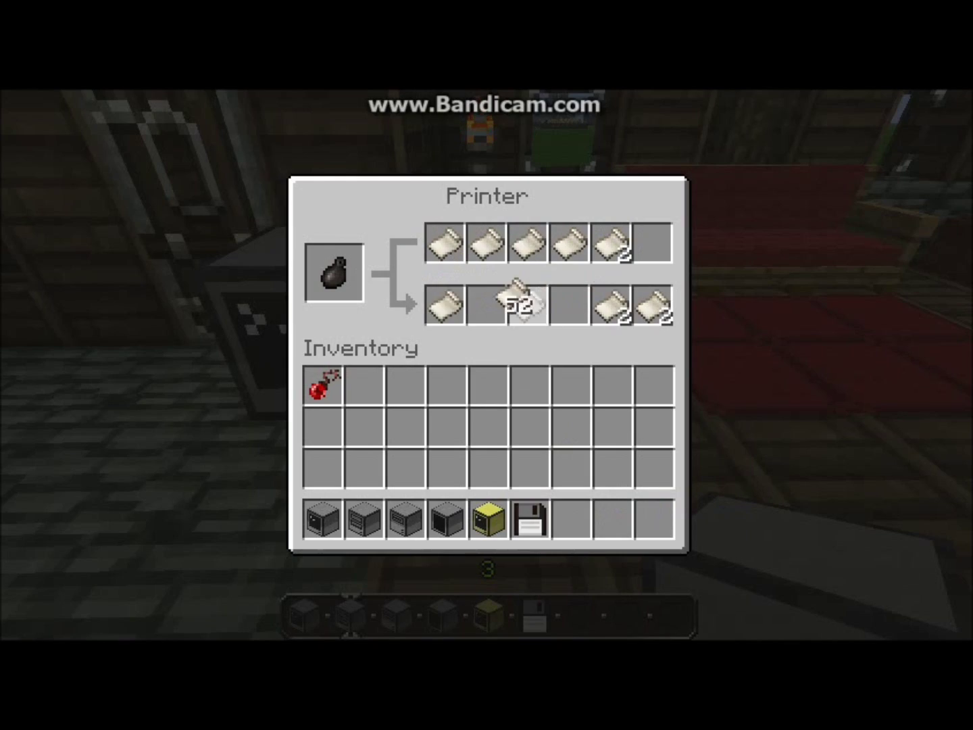
right_click(486, 304)
key("Escape")
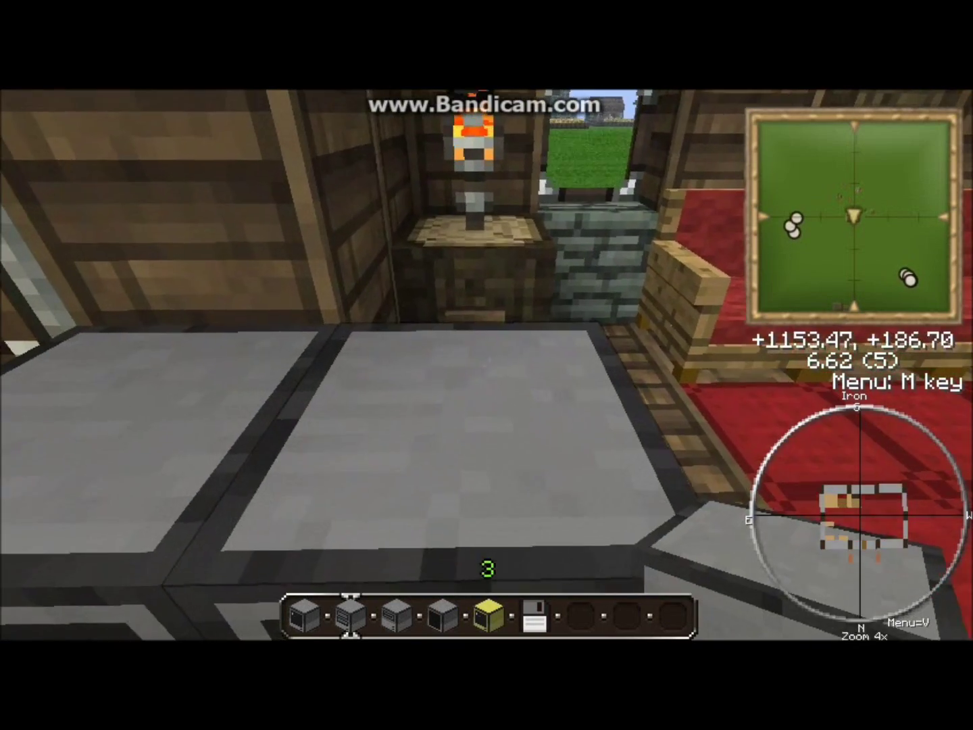
Step: Pick up the tossed paper and select the Disk Drive in the hotbar
key("s")
key("w")
key("s")
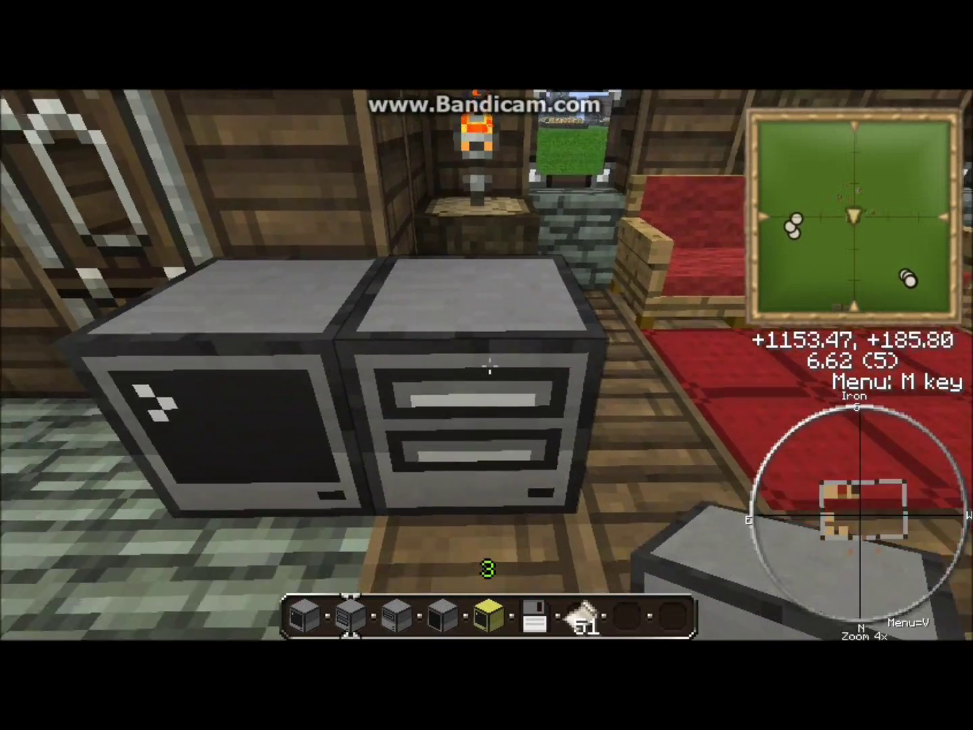
key("s")
key("6")
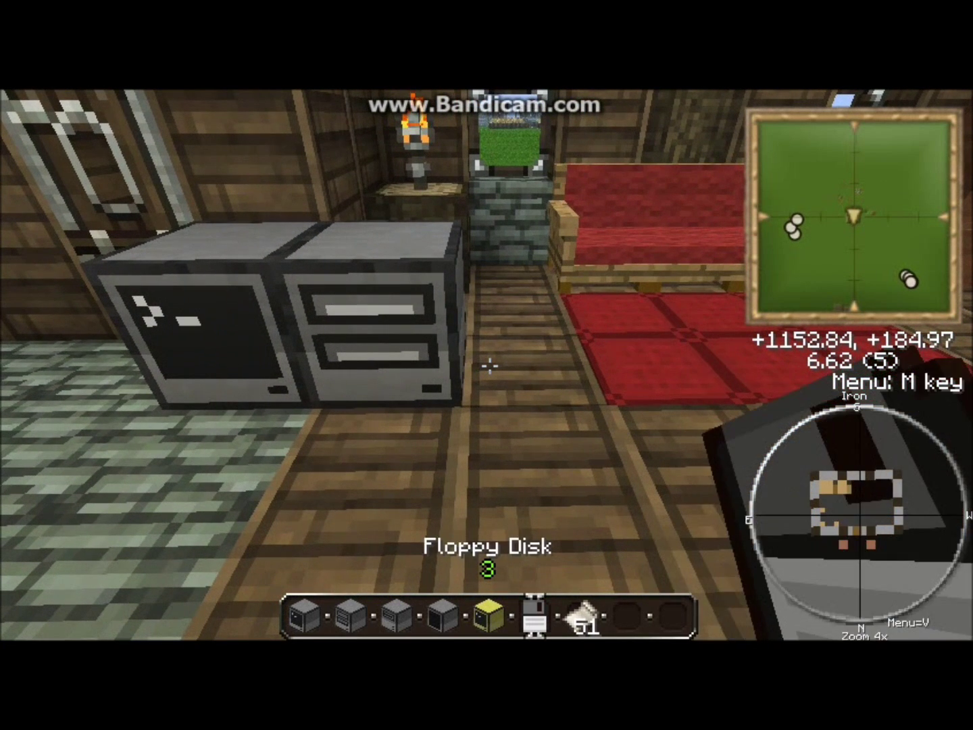
scroll(489, 366, "up", 3)
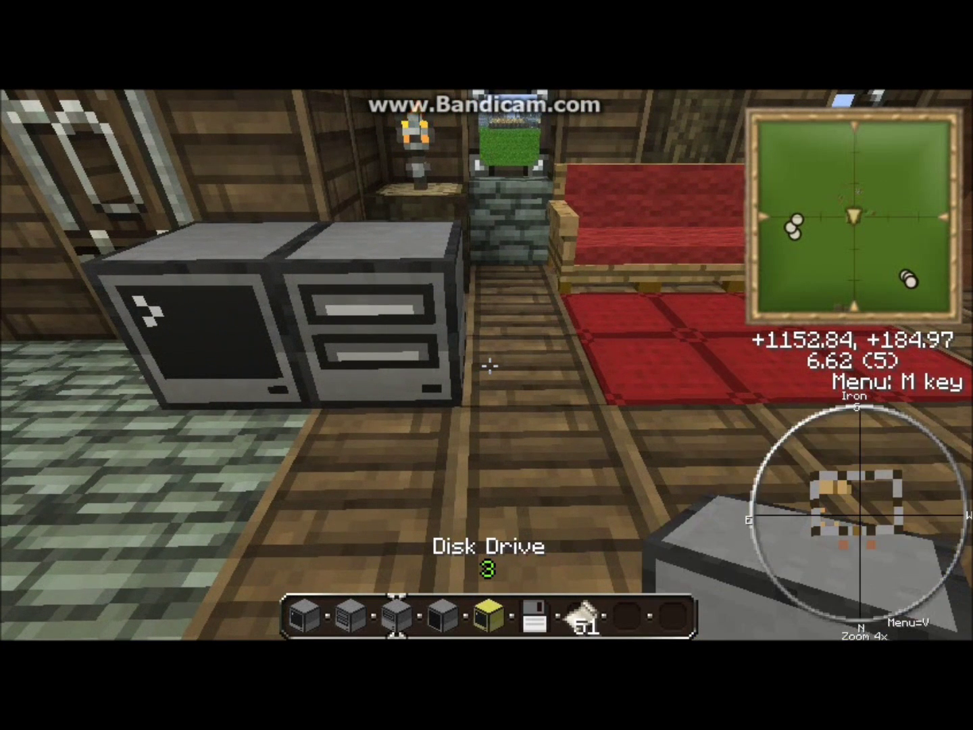
scroll(489, 366, "up", 1)
scroll(489, 366, "down", 1)
Step: Move over by the door and place the disk drive on the floor there
key("a")
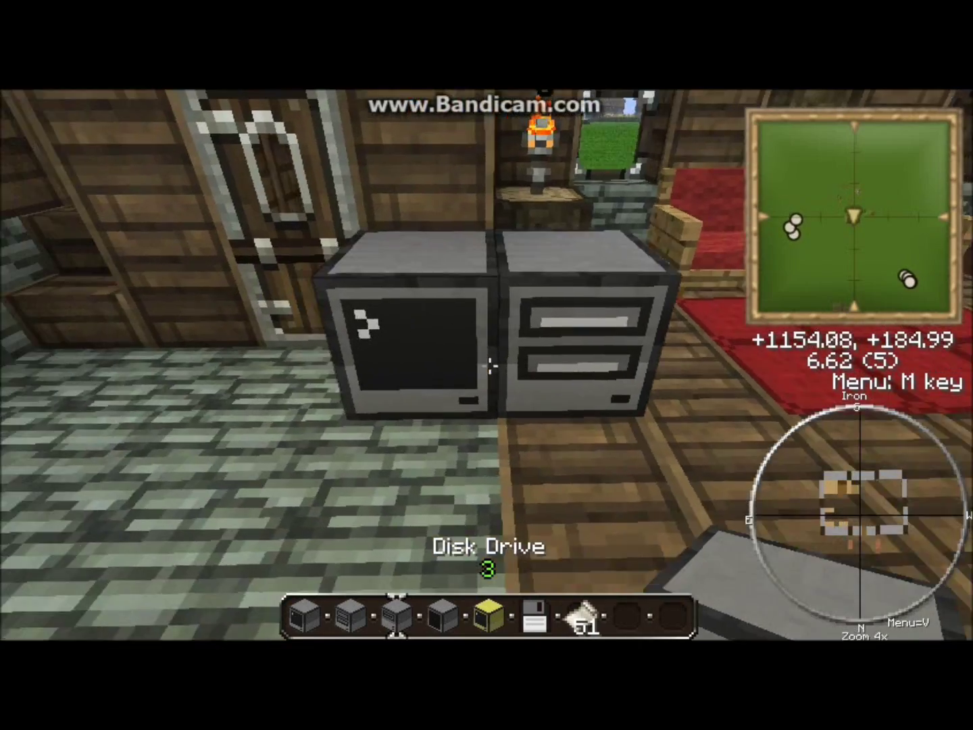
key("a")
key("d")
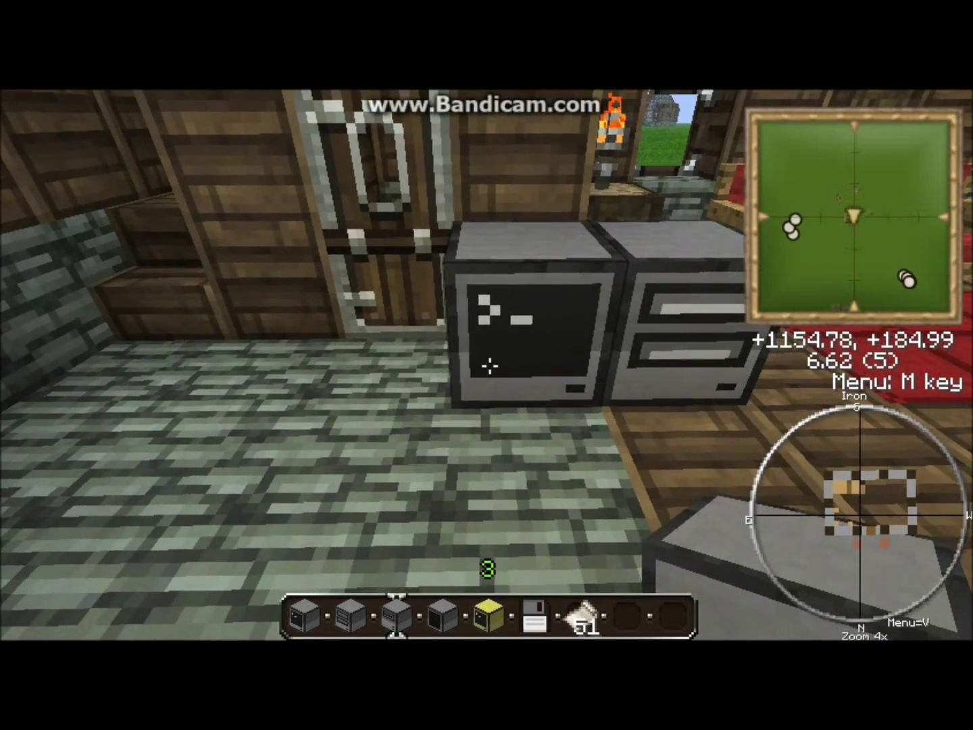
key("d")
key("a")
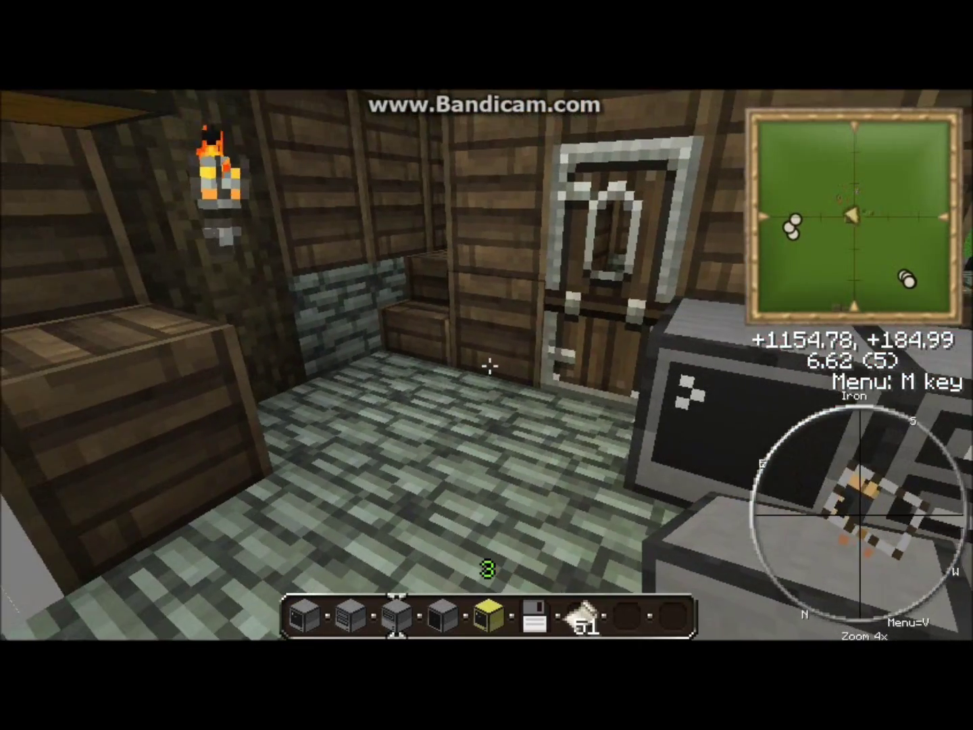
key("w")
key("a")
key("w")
key("a")
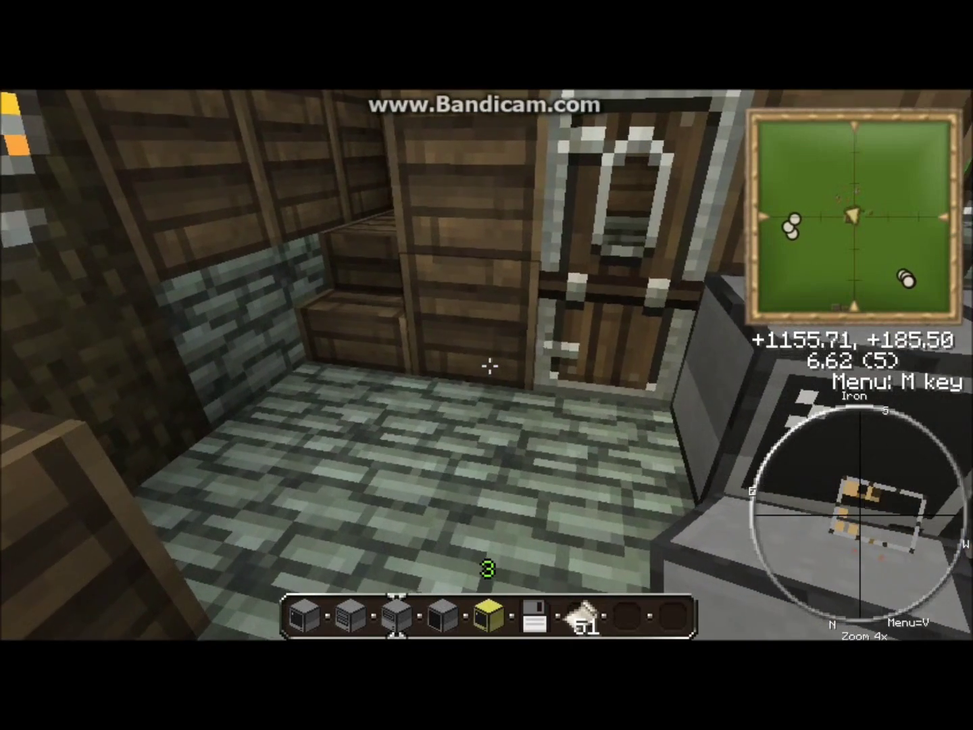
key("s")
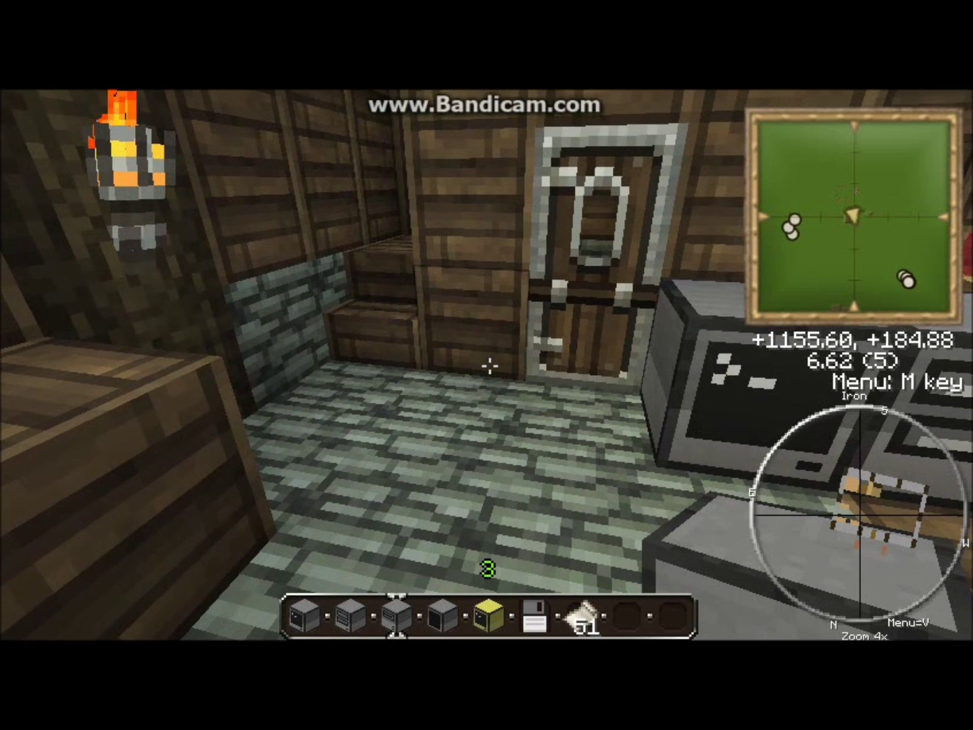
right_click(489, 367)
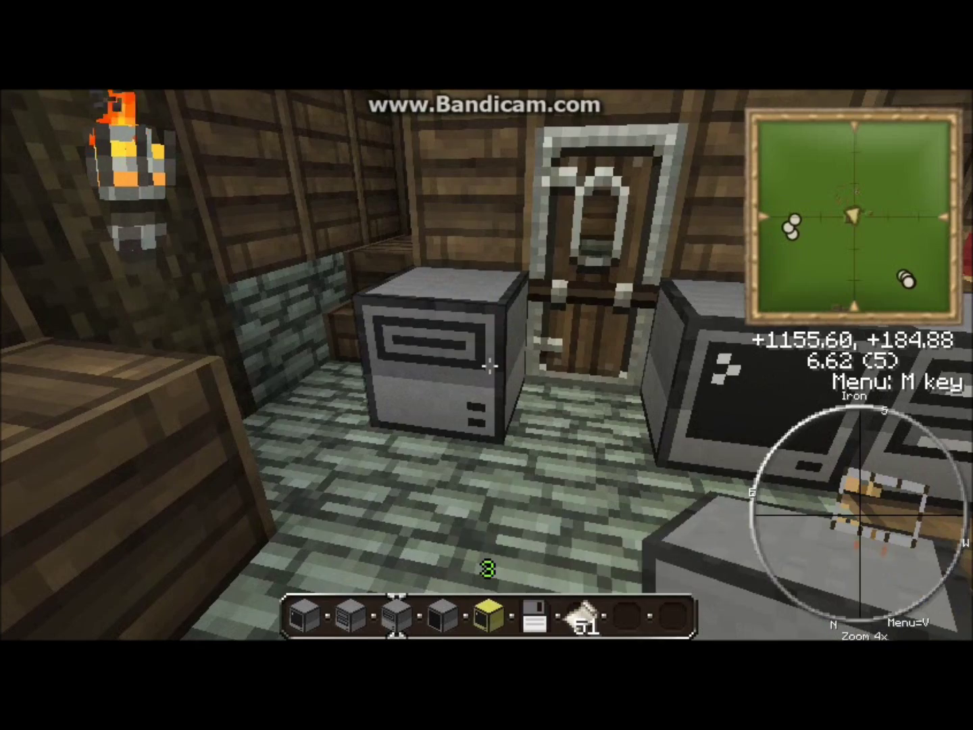
Step: Move the disk drive to where the printer stood and collect the spilled paper and ink sac
left_click(489, 366)
key("d")
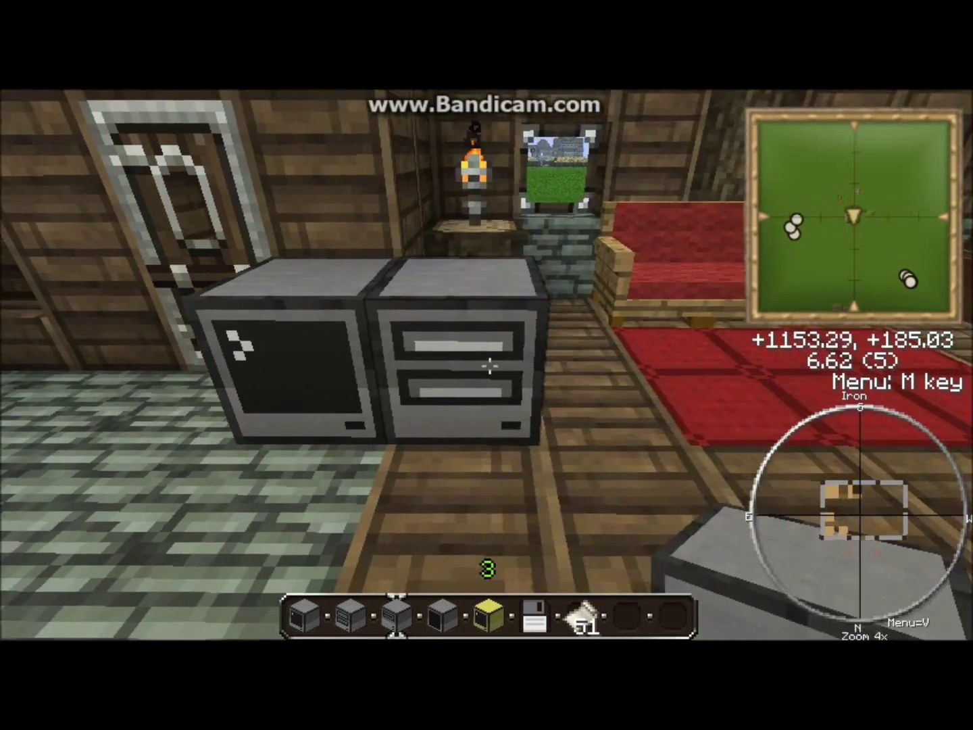
left_click(490, 367)
right_click(489, 366)
key("w")
key("w")
key("s")
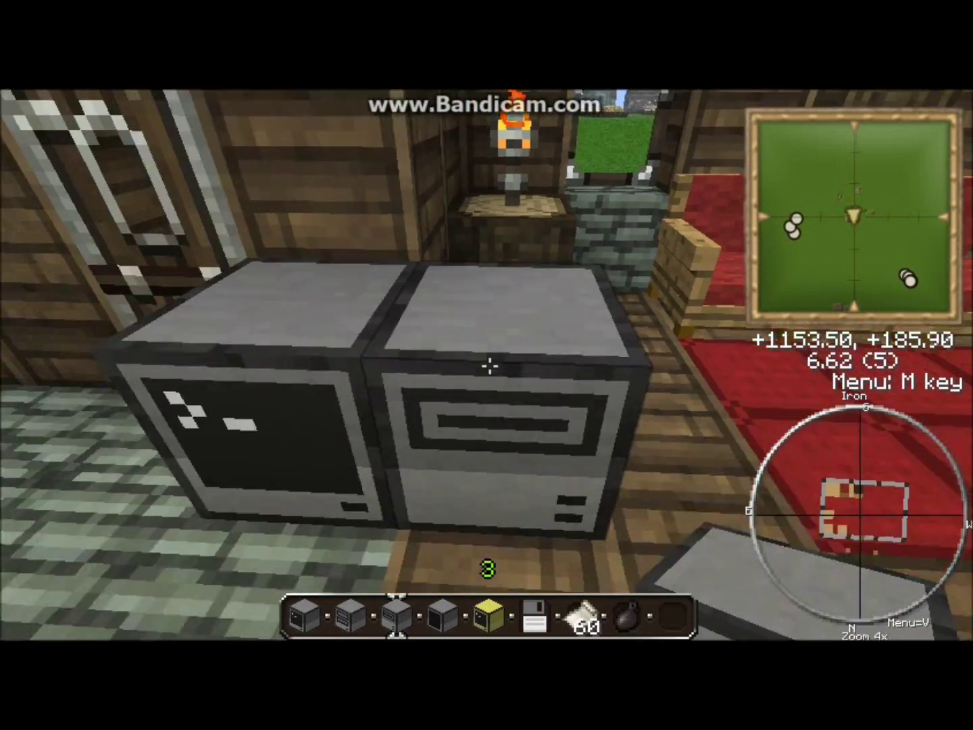
key("a")
right_click(490, 366)
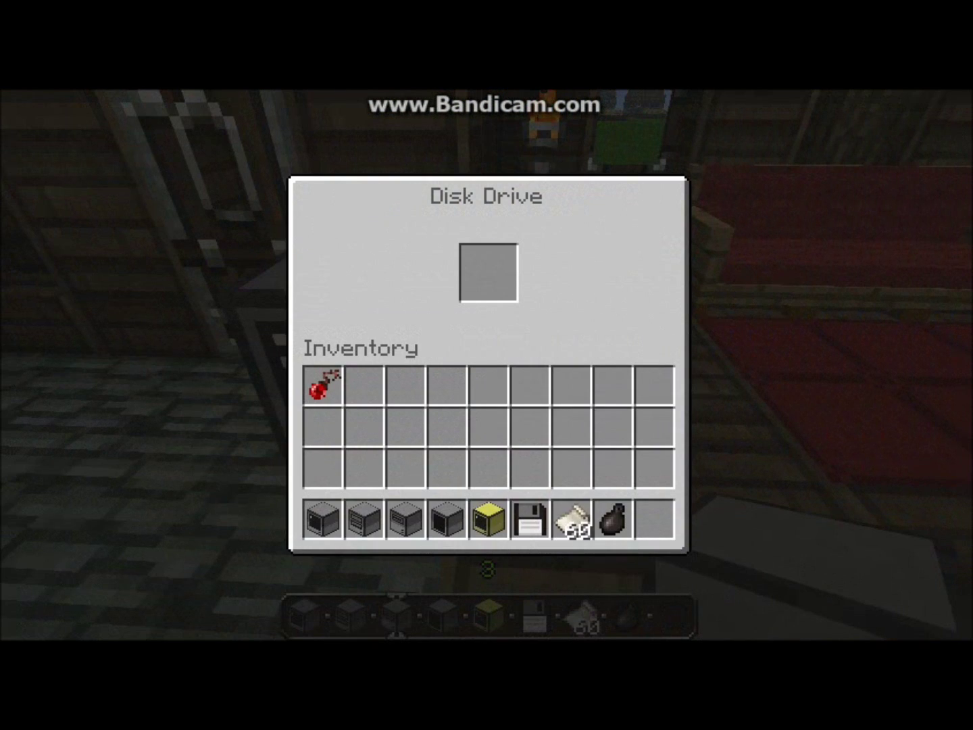
key("Escape")
Step: Insert the floppy disk from the hotbar into the disk drive's slot
key("8")
key("6")
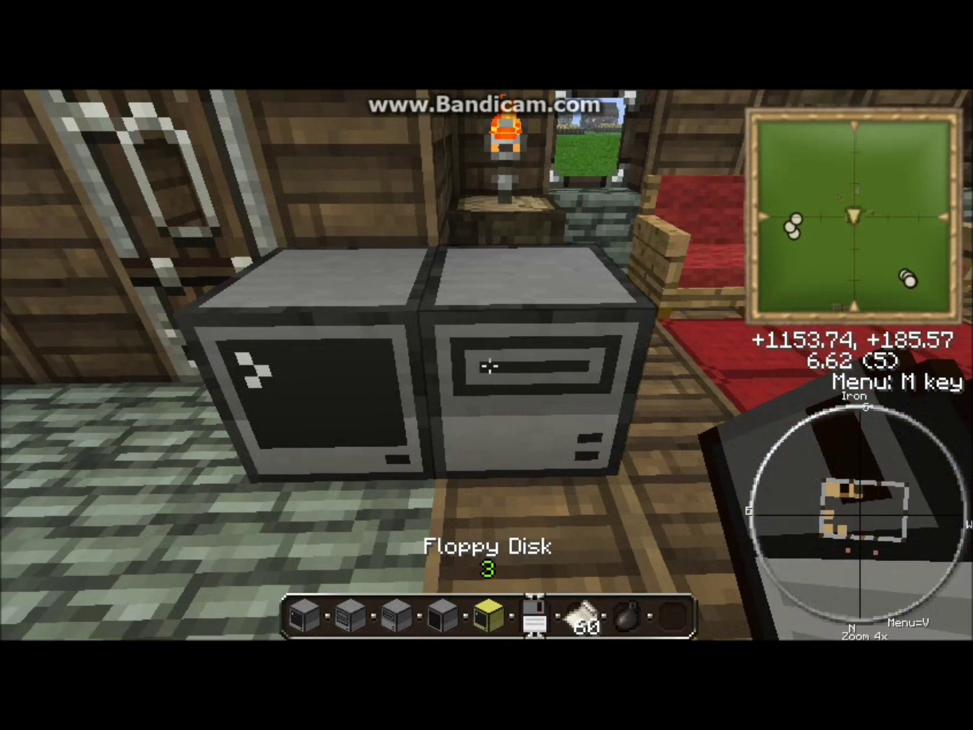
right_click(490, 366)
left_click(530, 519)
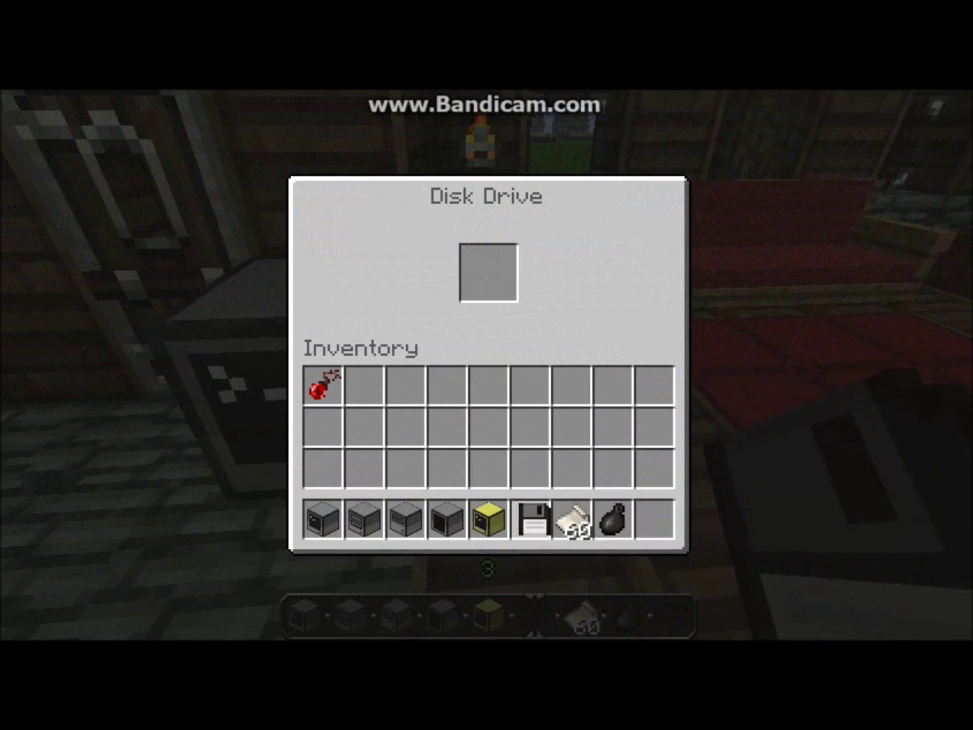
left_click(493, 274)
key("Escape")
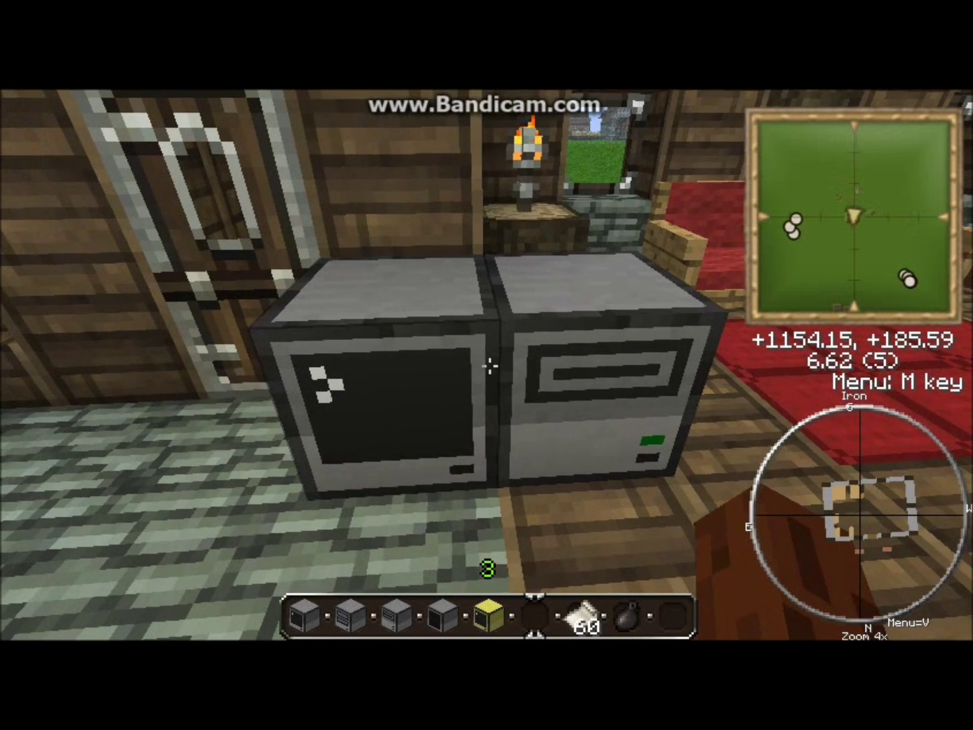
Step: Check the computer terminal and the disk drive contents, then step back
right_click(489, 366)
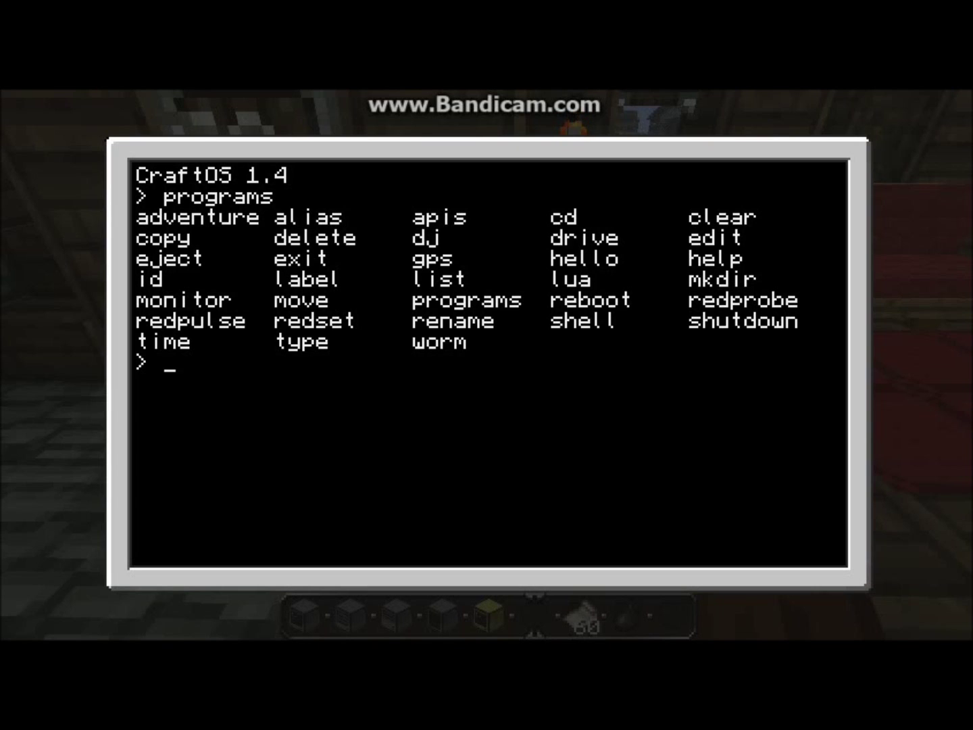
key("Escape")
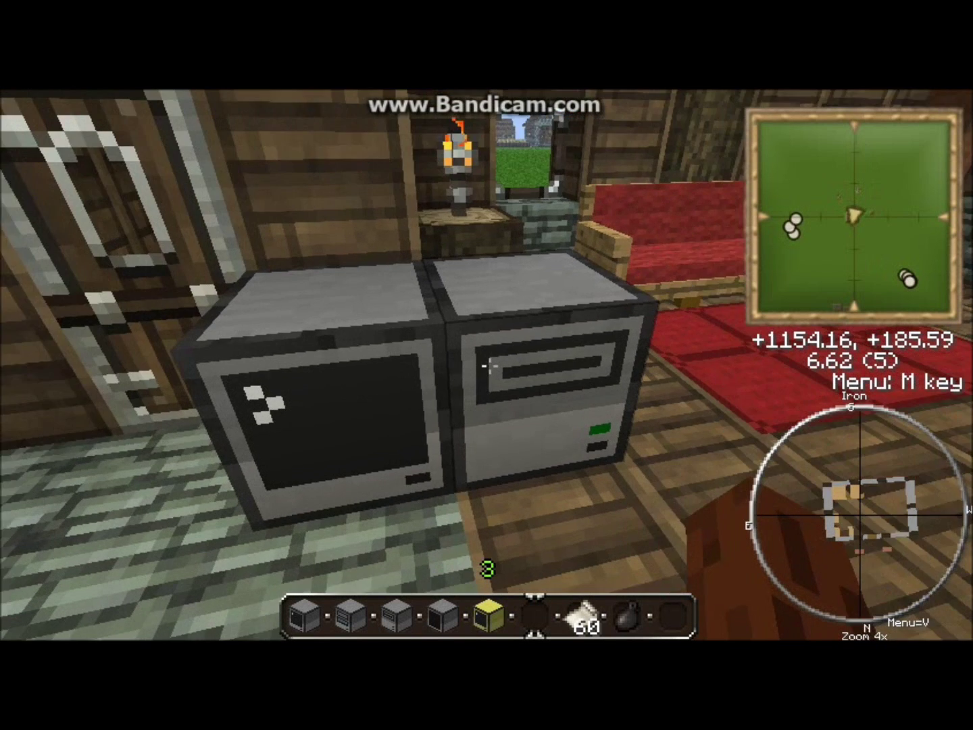
right_click(487, 365)
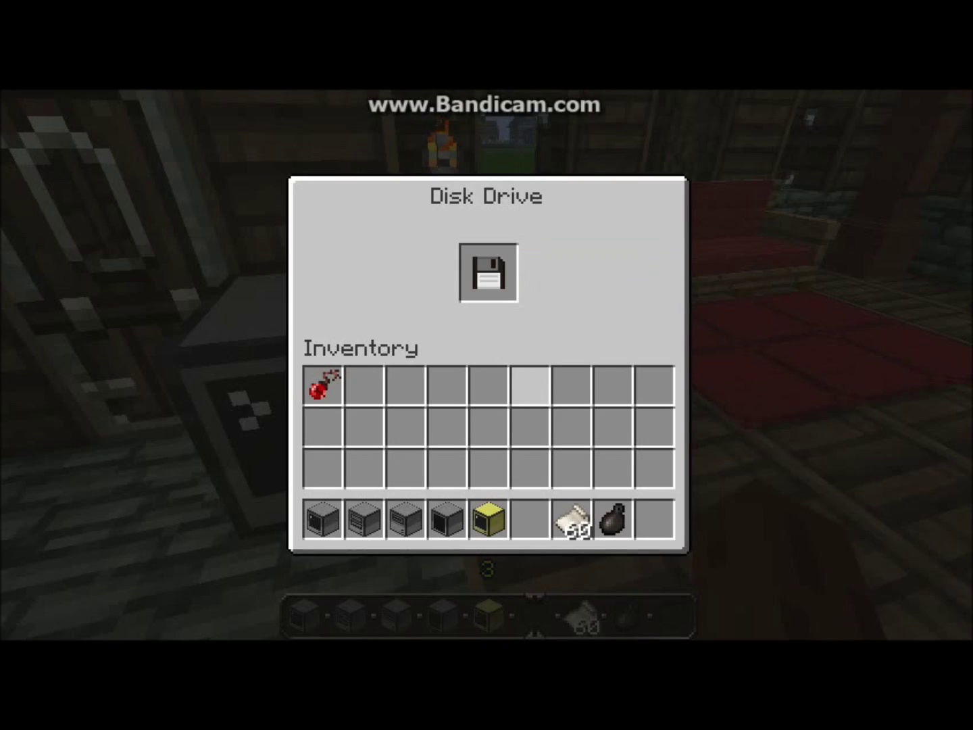
key("Escape")
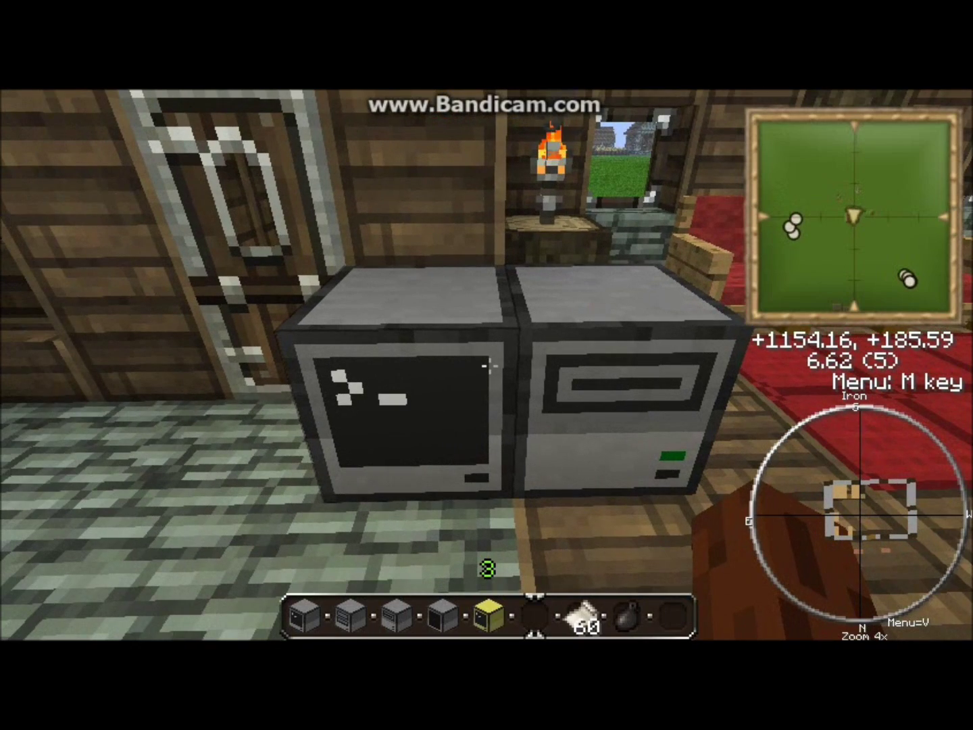
key("s")
scroll(489, 365, "up", 1)
Step: Break and collect the old computer and disk drive, then place the Advanced Computer
key("w")
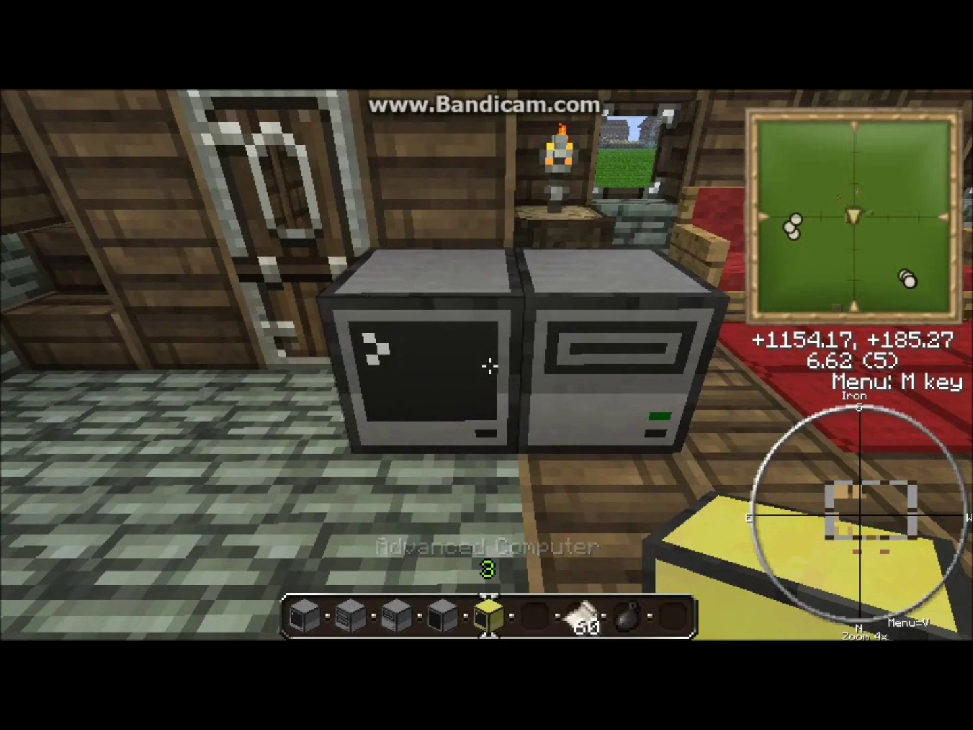
left_click(490, 366)
left_click(489, 366)
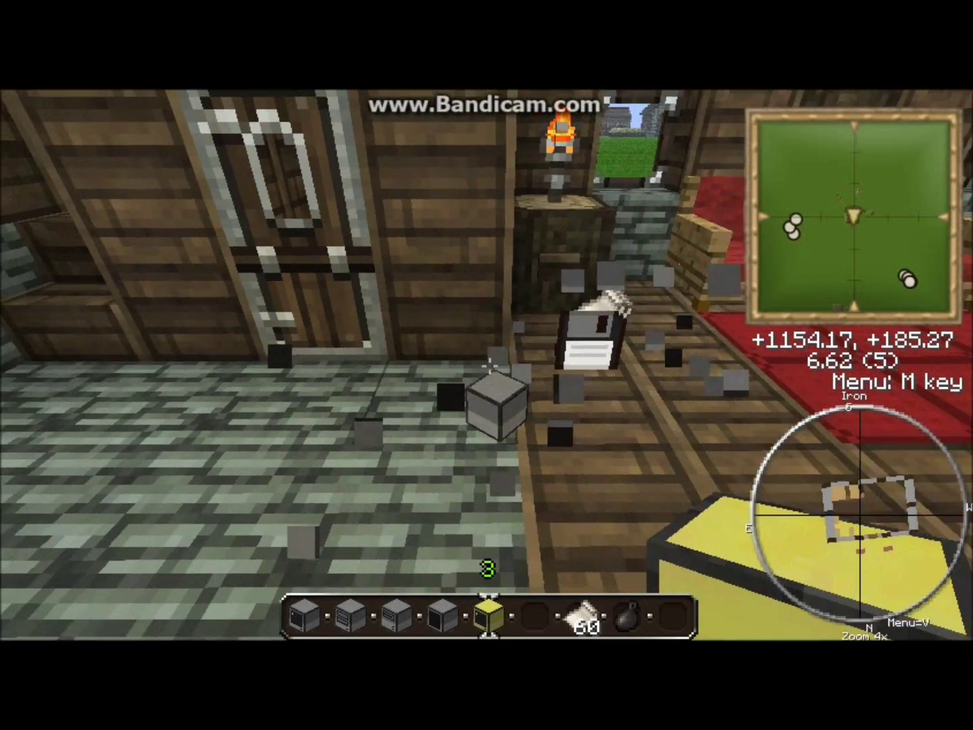
key("w")
key("s")
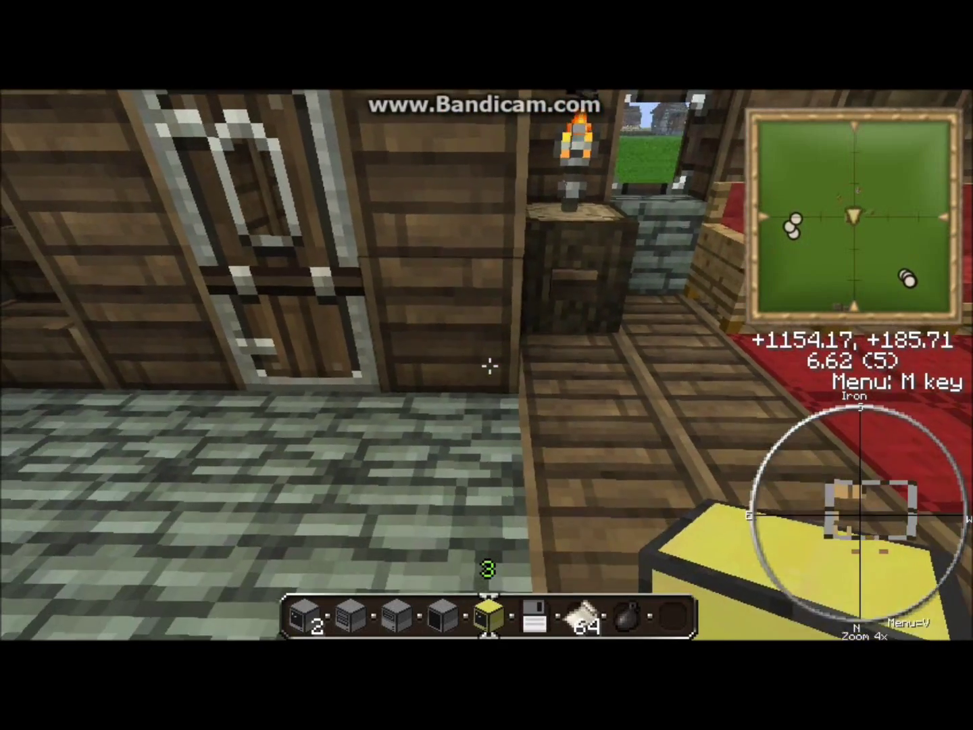
right_click(489, 366)
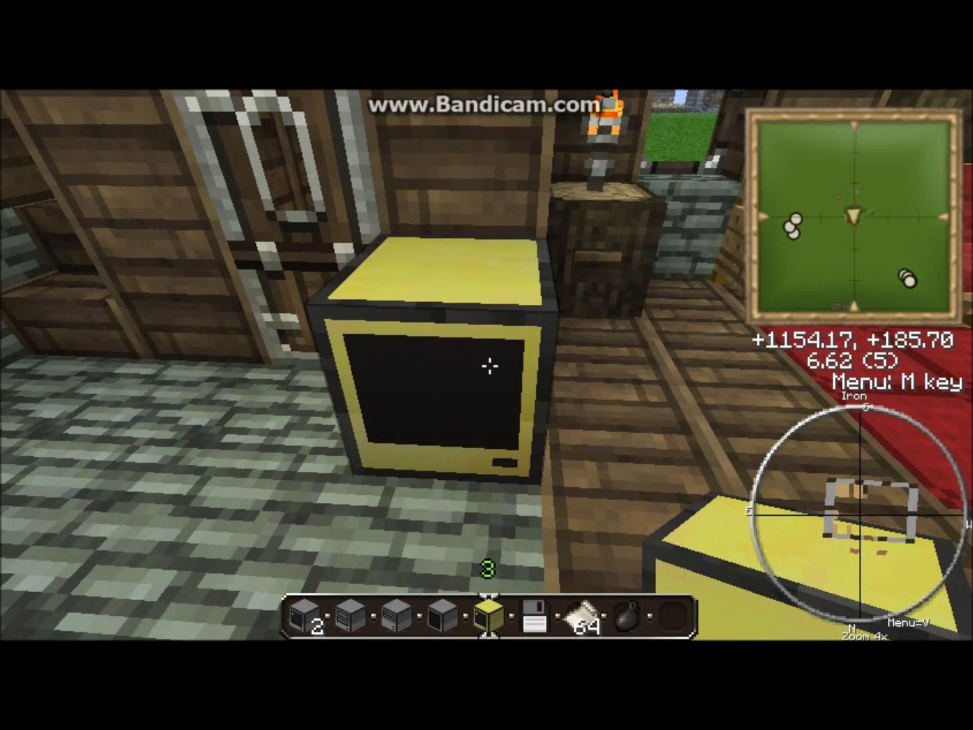
Step: On the Advanced Computer, run 'programs' and then 'paint new' to open a blank canvas
right_click(489, 366)
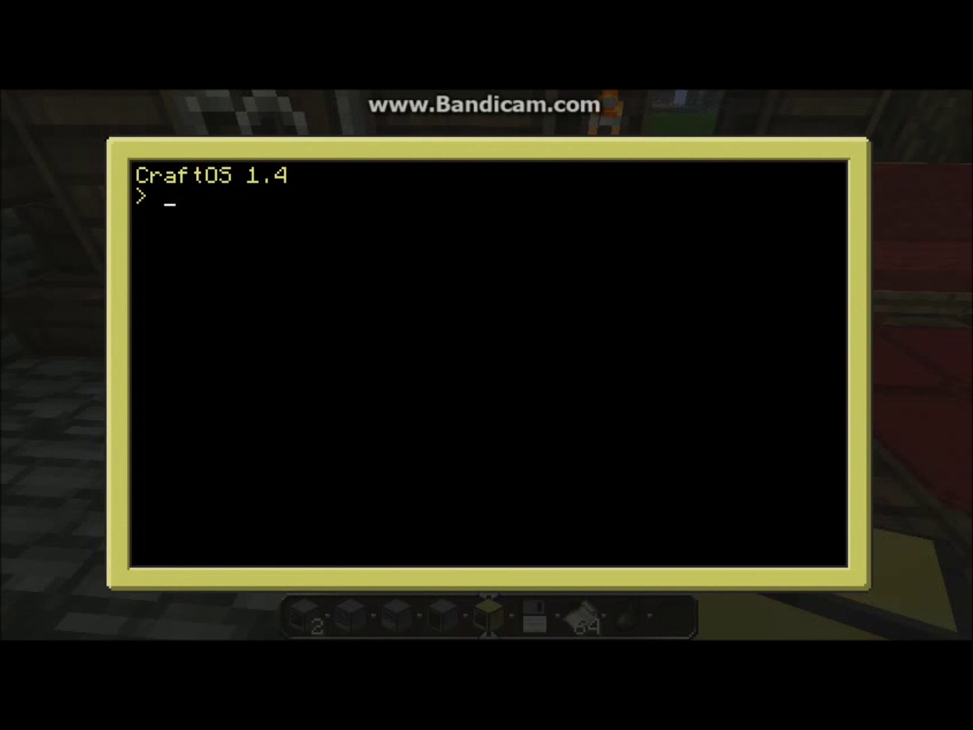
type("programs")
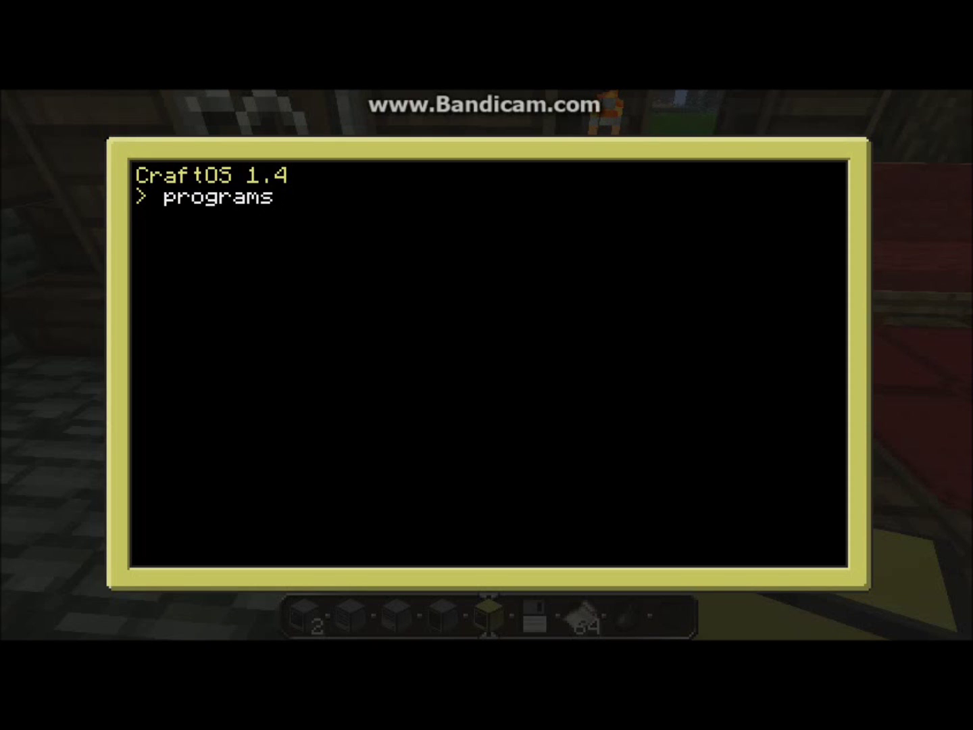
key("Return")
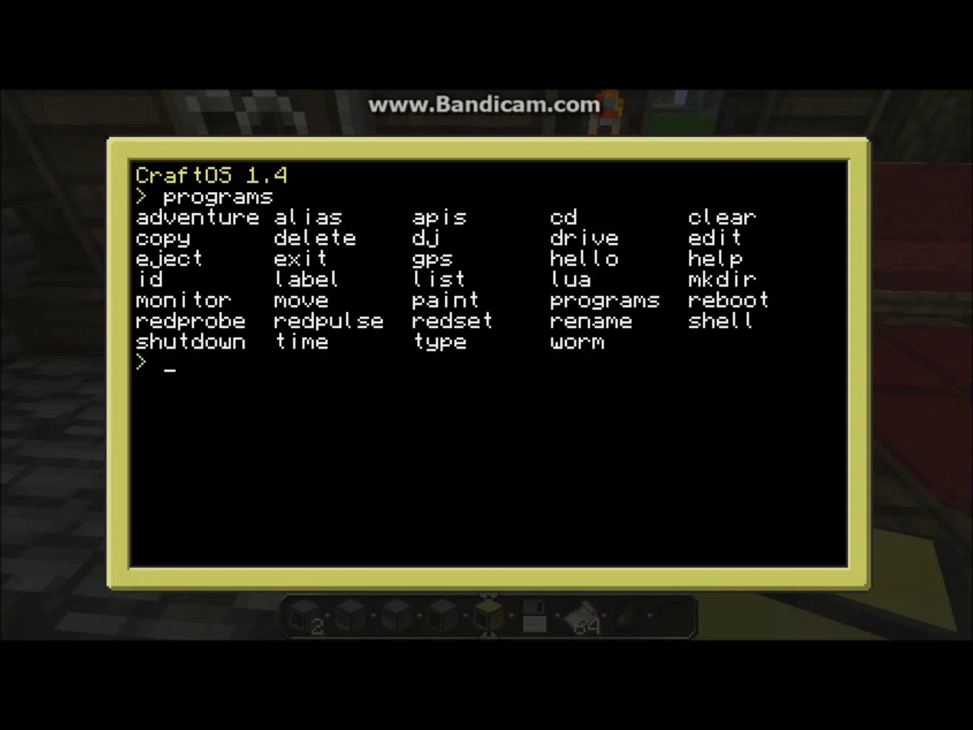
type("paint new")
key("Return")
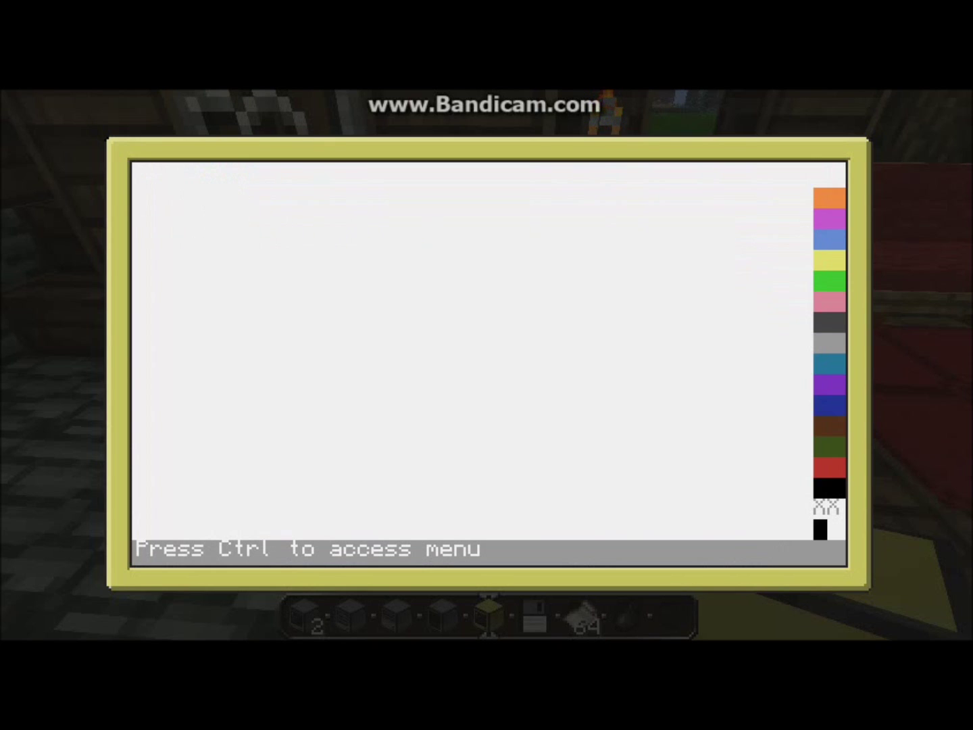
Step: Paint orange and magenta pixels on the canvas and save the drawing as 'new'
left_click(829, 198)
mouse_move(447, 281)
left_mouse_down()
mouse_move(420, 302)
mouse_move(420, 343)
mouse_move(357, 343)
left_mouse_up()
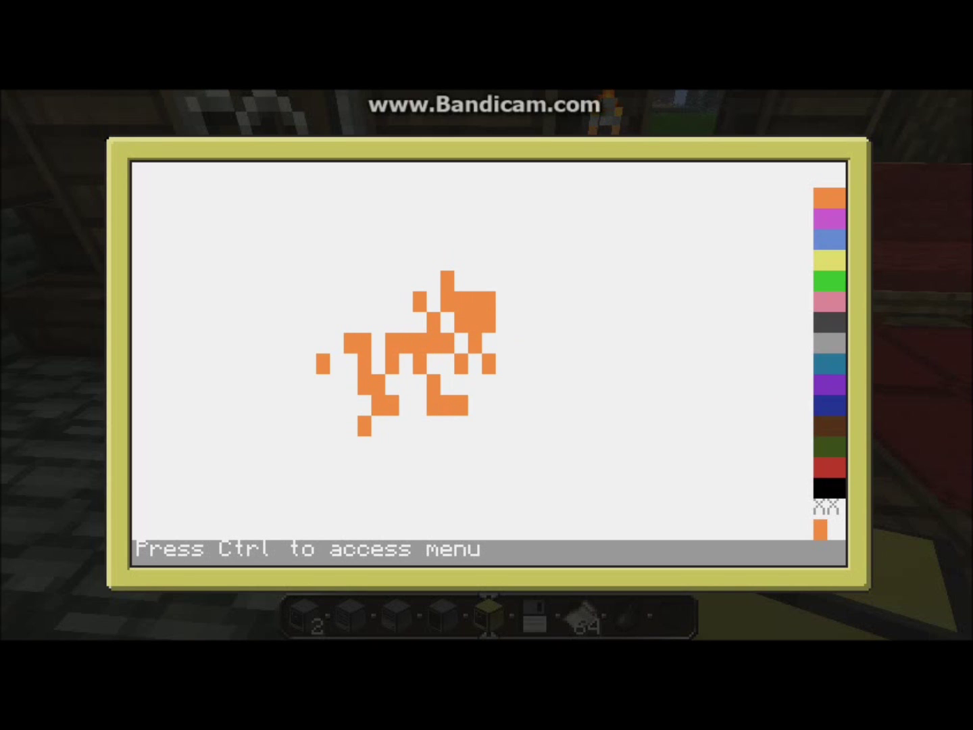
left_click(830, 219)
mouse_move(572, 301)
left_mouse_down()
mouse_move(433, 323)
mouse_move(696, 322)
mouse_move(309, 385)
left_mouse_up()
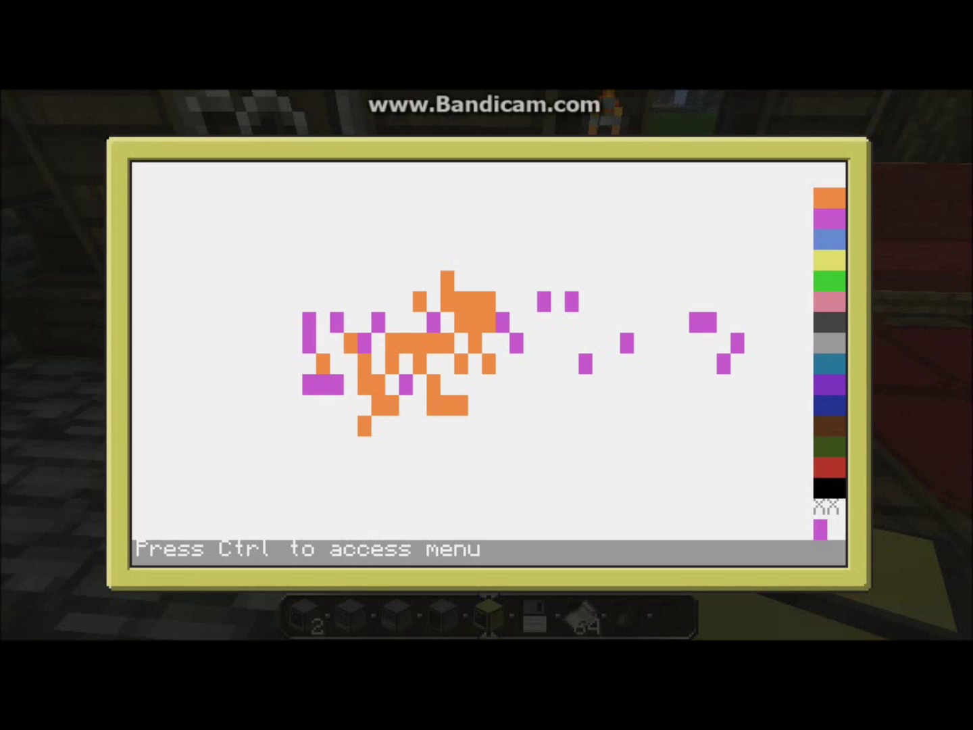
key("ctrl")
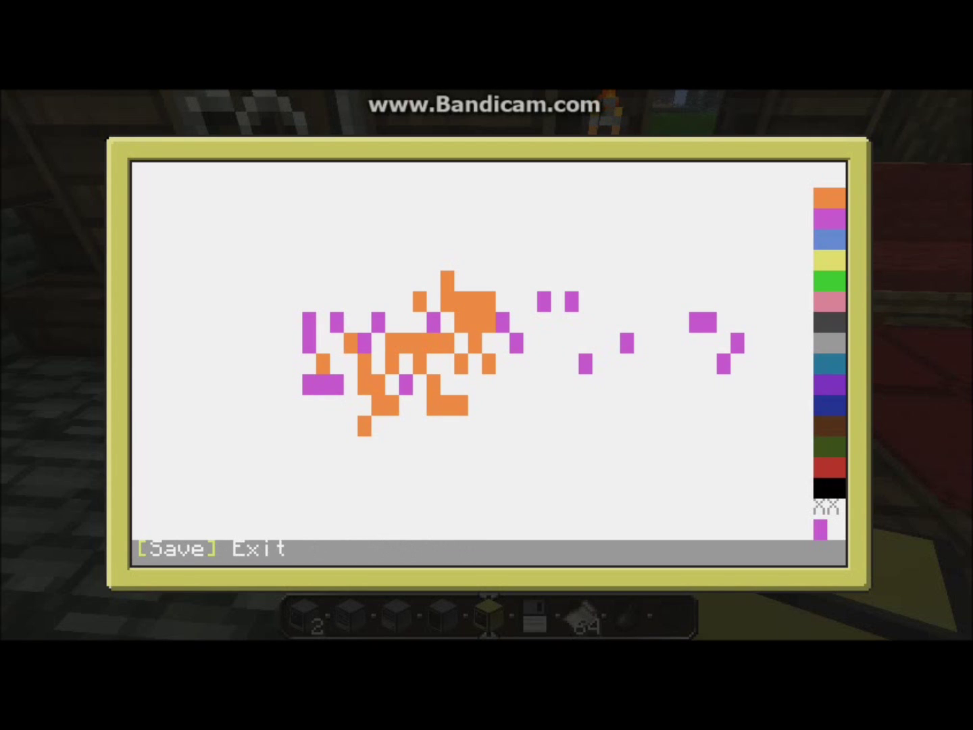
key("Return")
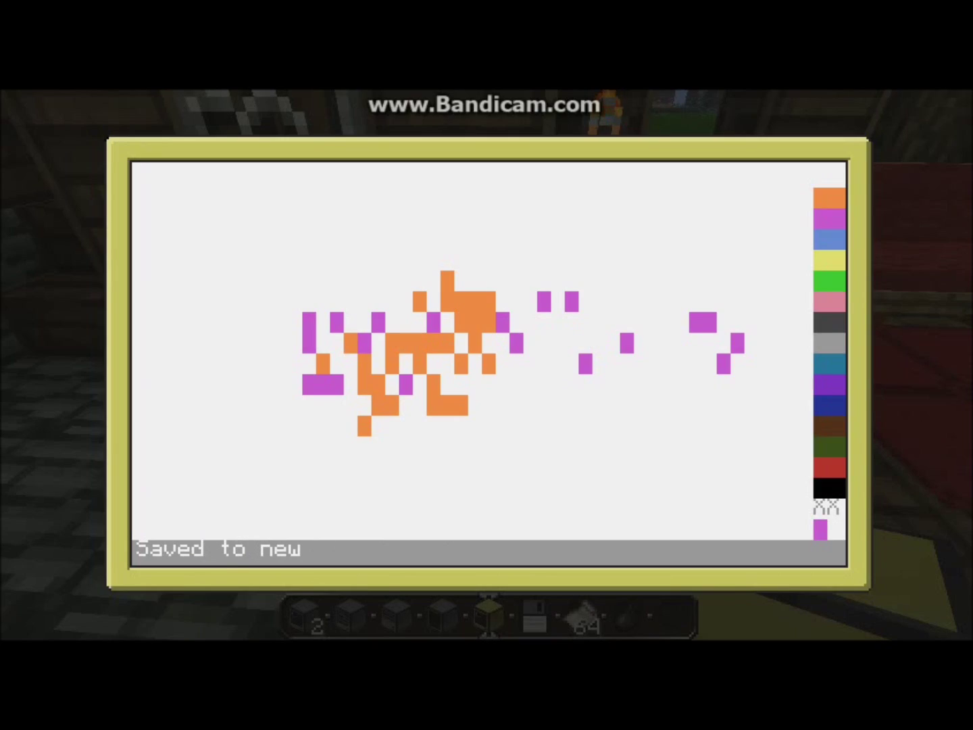
key("Escape")
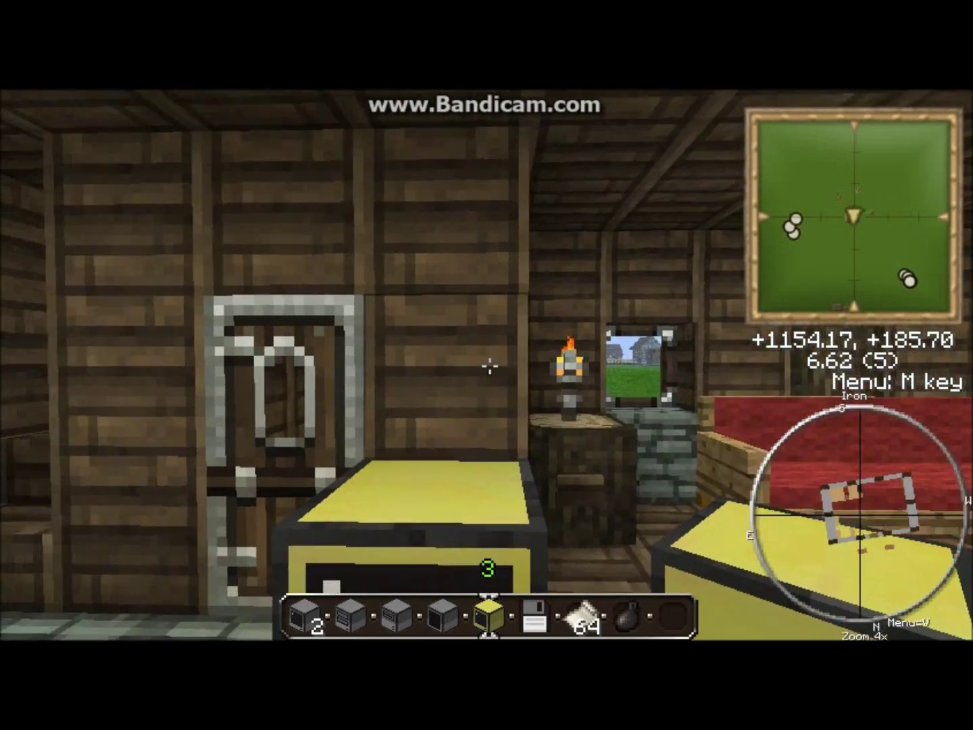
Step: Pick up the yellow computer and choose an item in the hotbar
key("s")
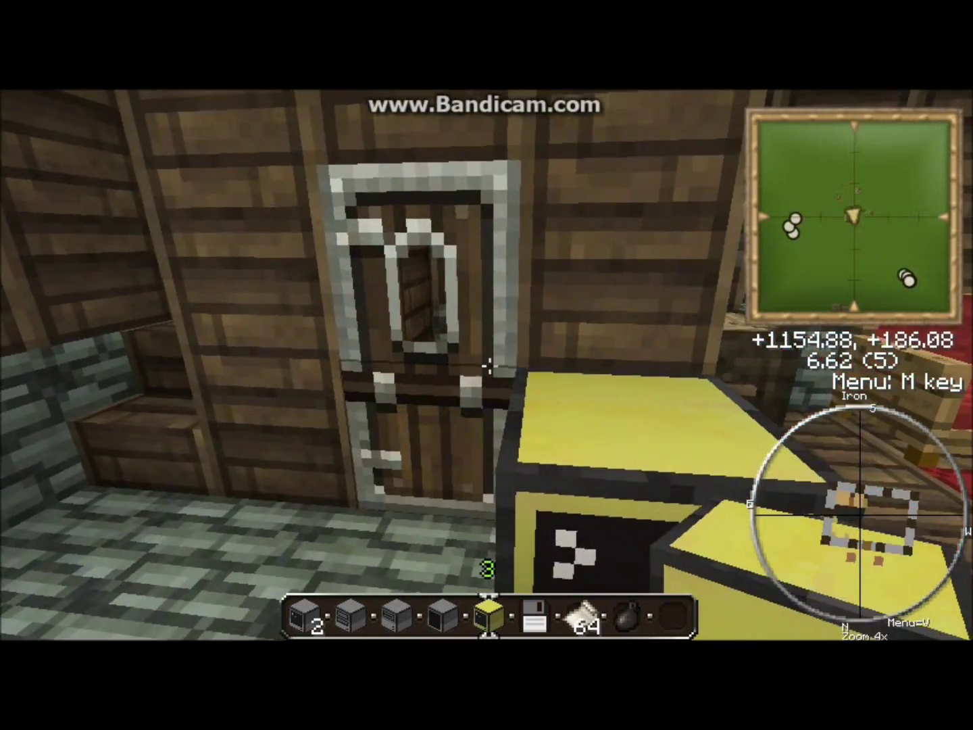
scroll(490, 365, "up", 3)
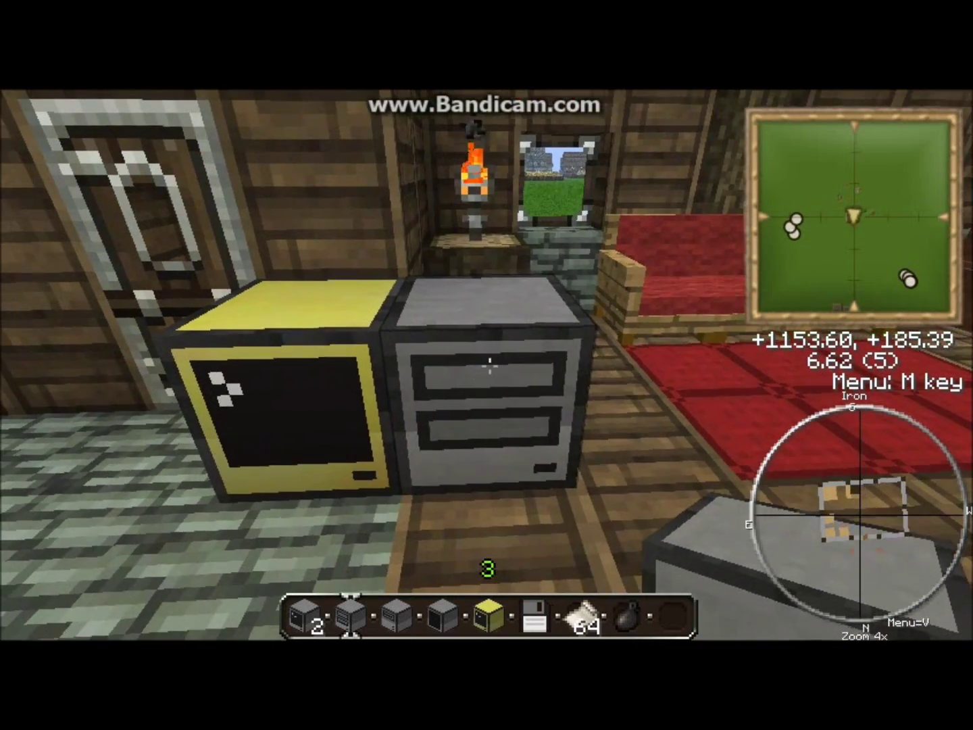
key("w")
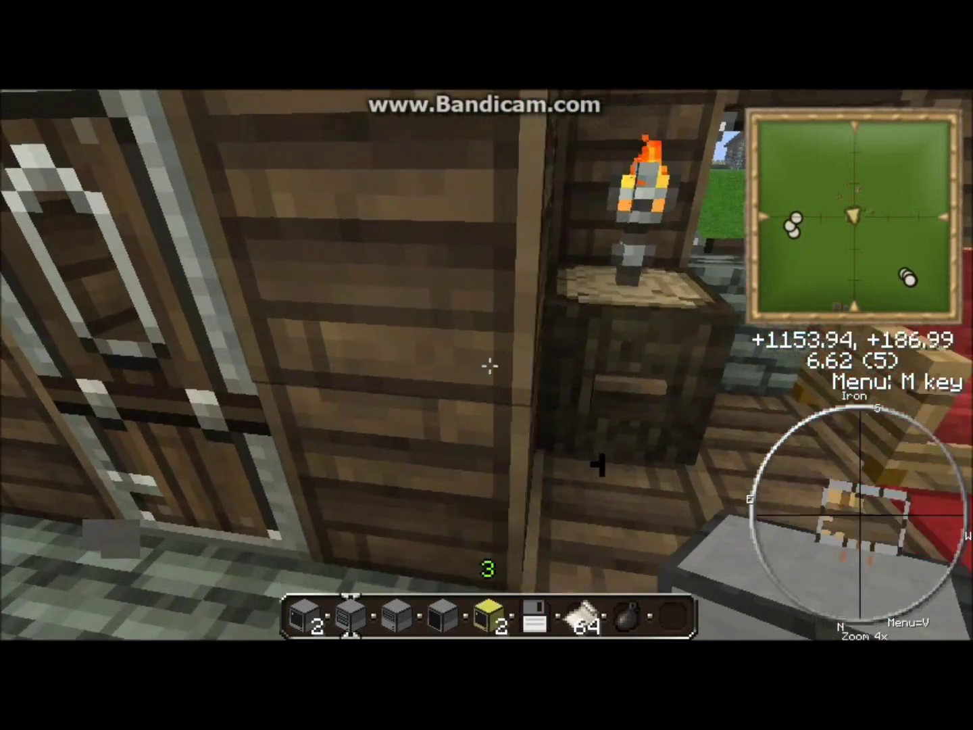
key("s")
scroll(490, 366, "down", 3)
scroll(490, 366, "up", 1)
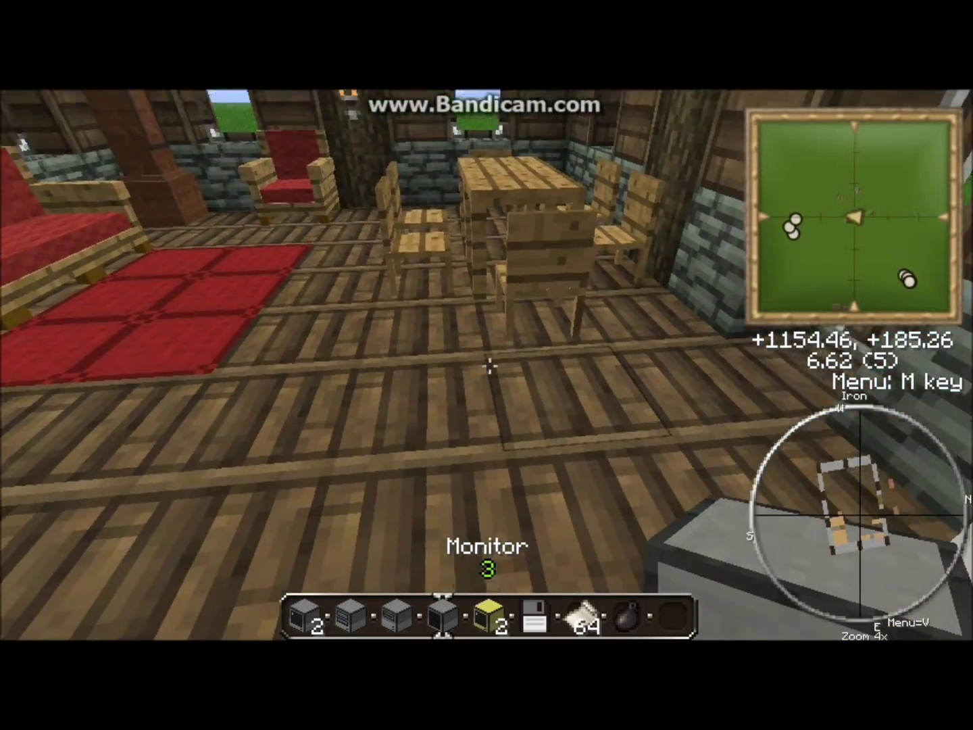
Step: Go out through the door onto the grass and turn to face the house
key("w")
key("a")
key("w")
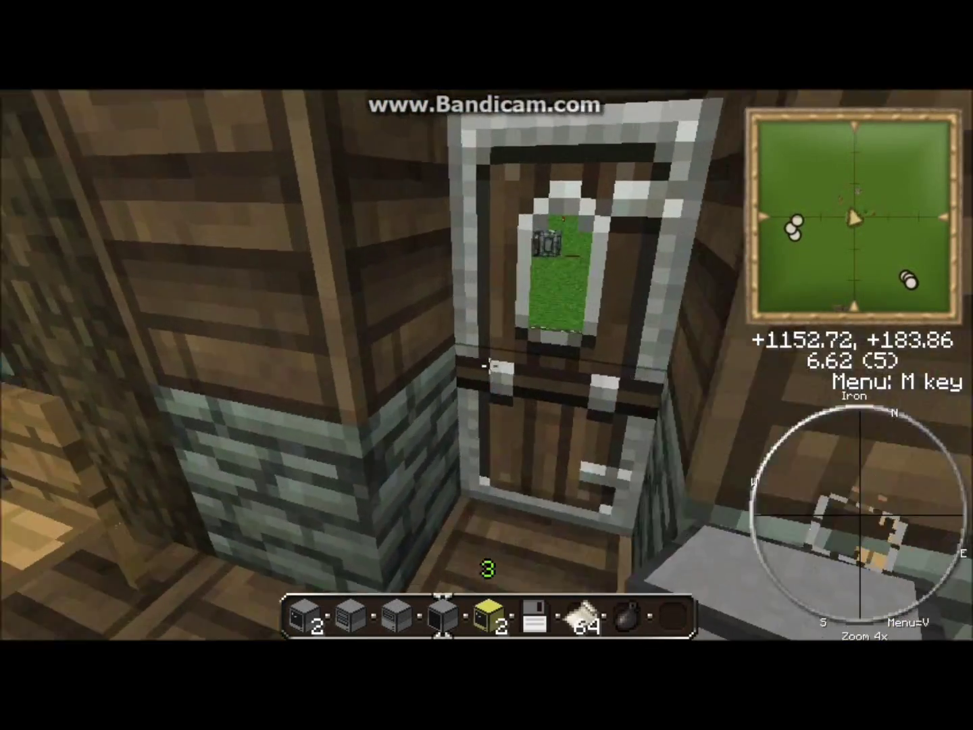
right_click(490, 365)
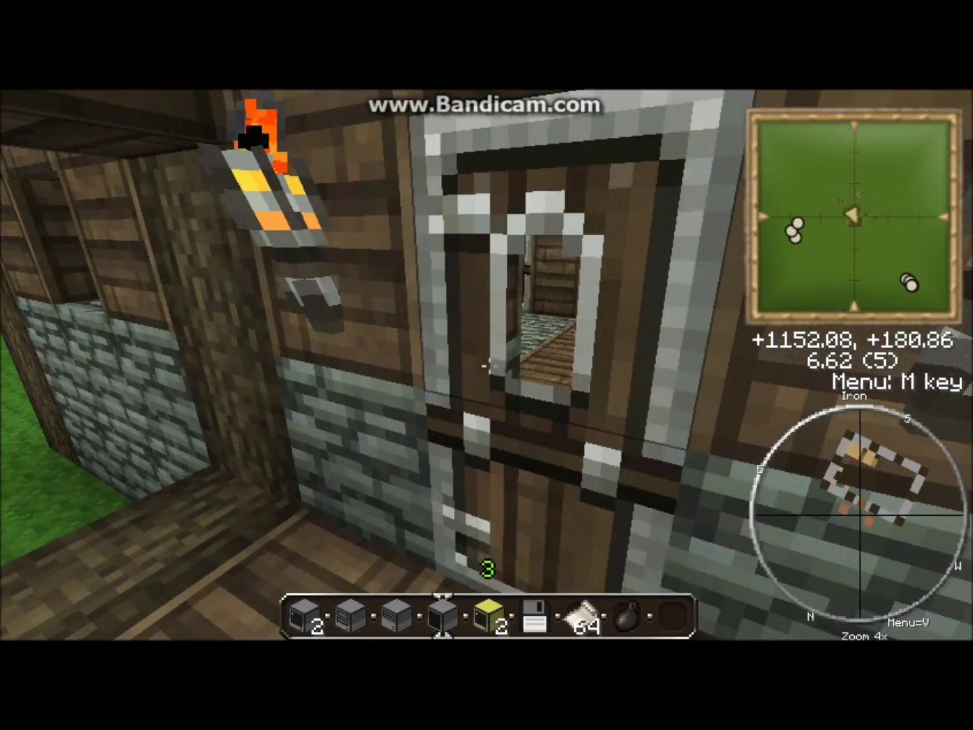
key("w")
key("d")
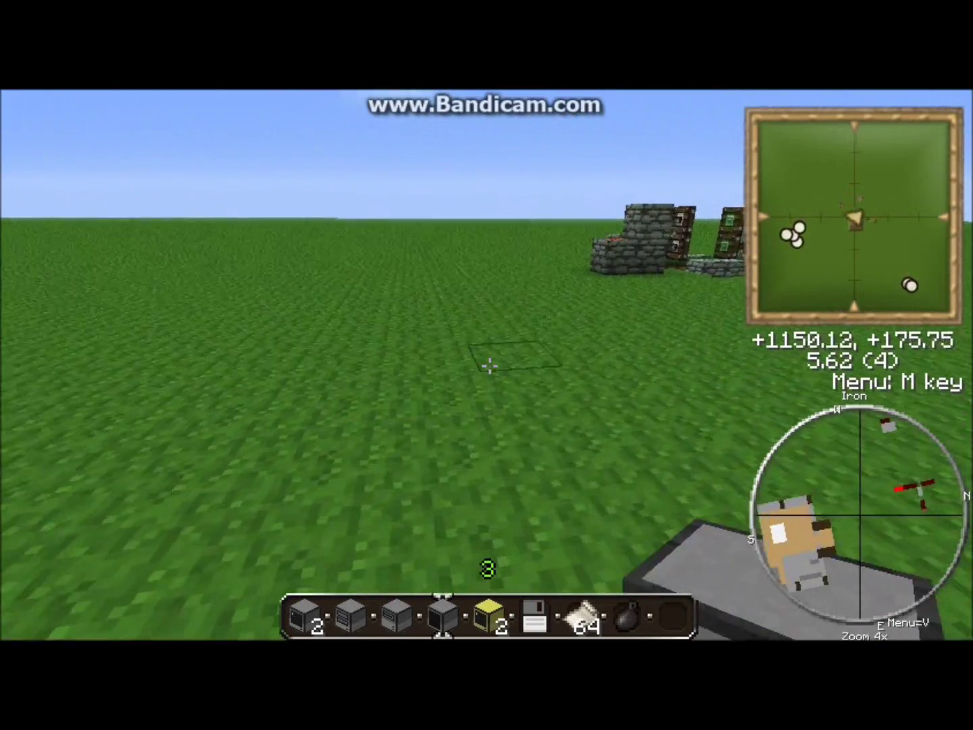
key("s")
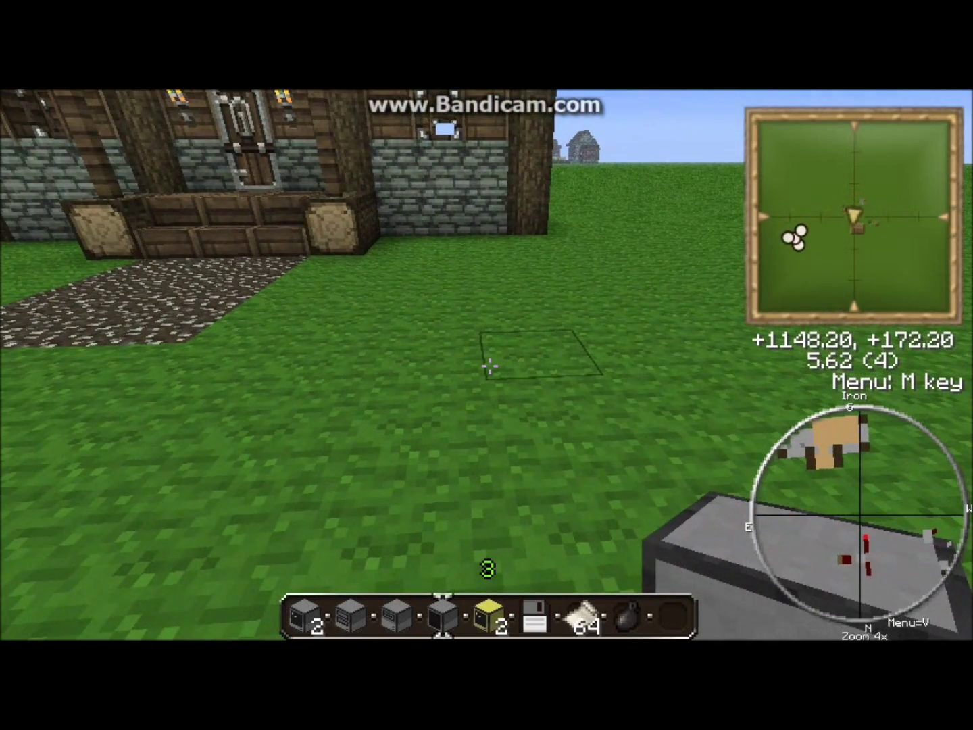
scroll(490, 366, "down", 3)
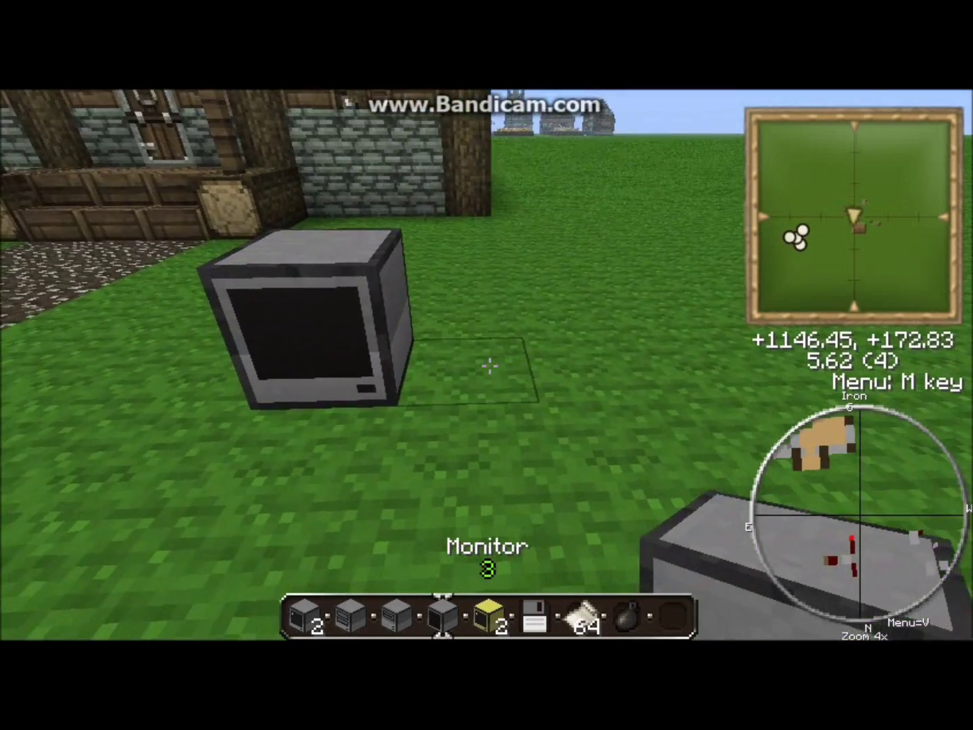
Step: Place Monitor blocks in two rows to build a 4x2 merged screen
right_click(490, 365)
key("w")
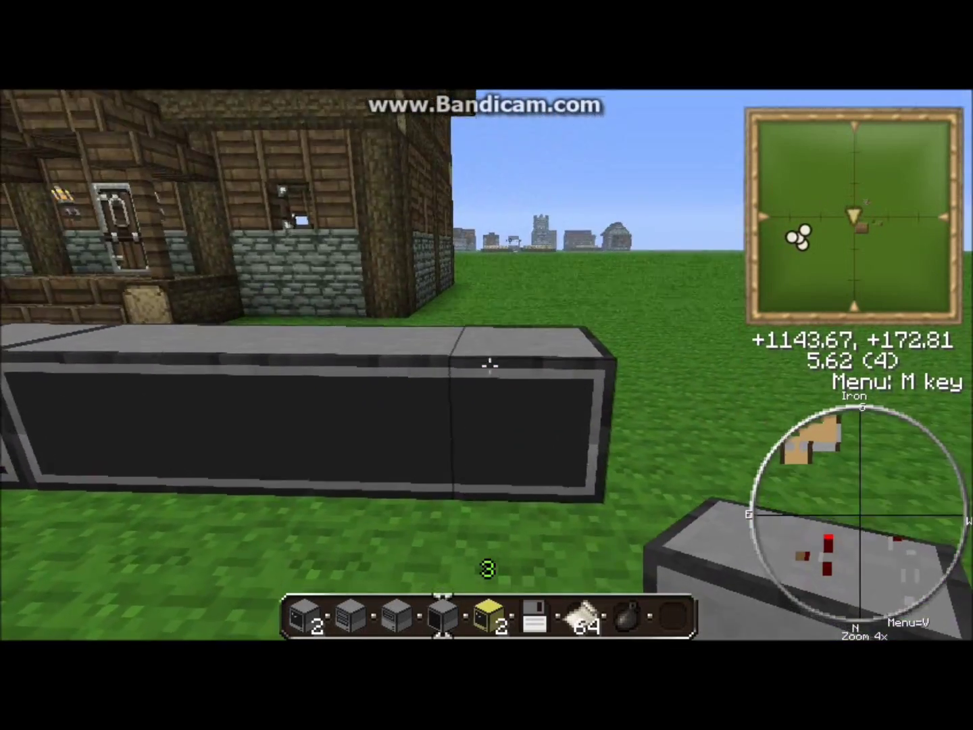
key("a")
right_click(490, 365)
right_click(491, 366)
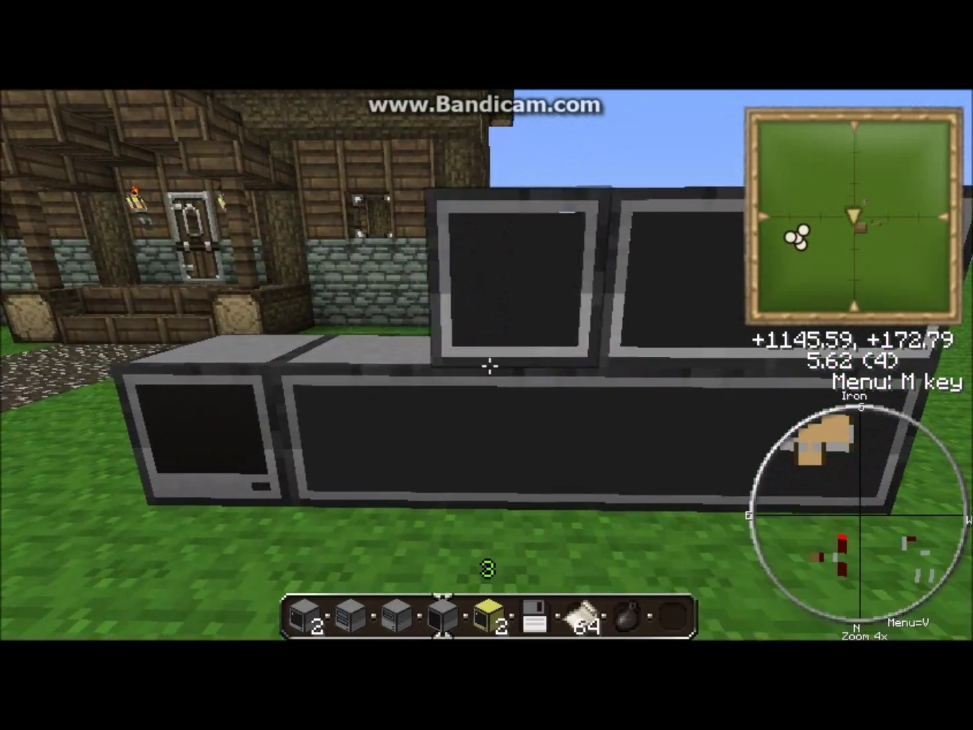
key("d")
right_click(490, 365)
Step: Place a computer block beside the monitor and a monitor on top of the small block
key("space")
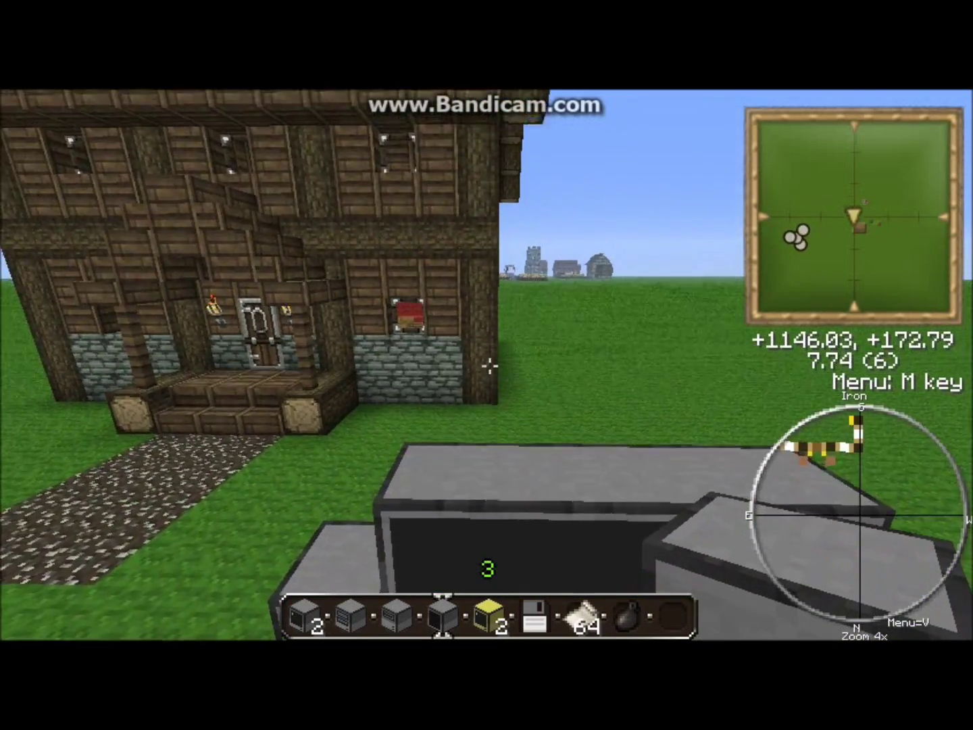
key("w")
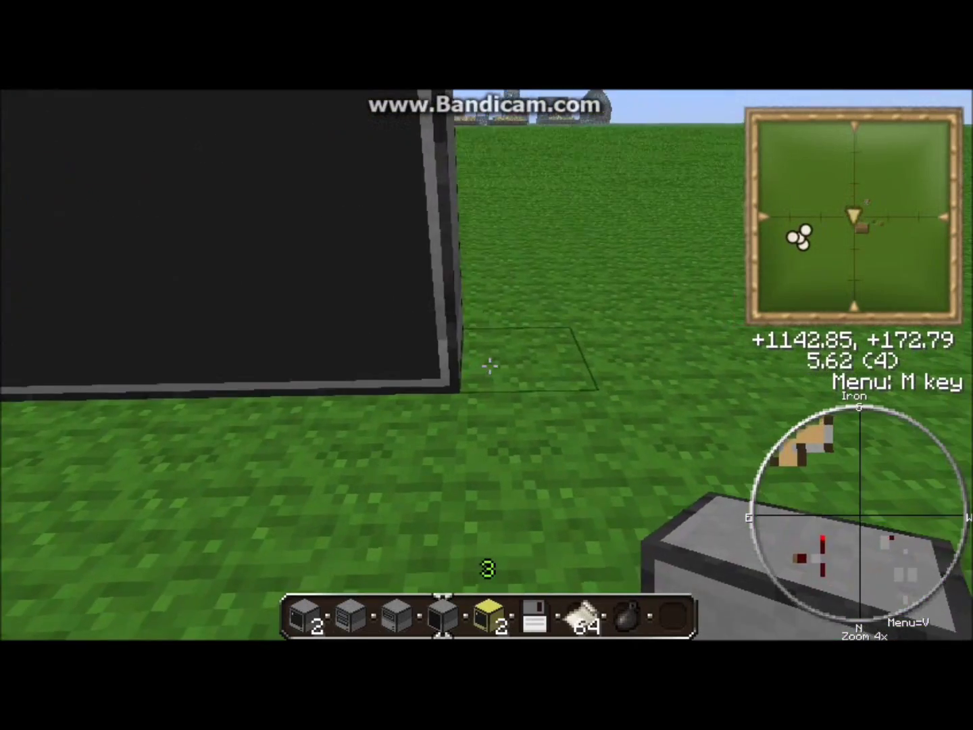
key("space")
right_click(490, 366)
key("space")
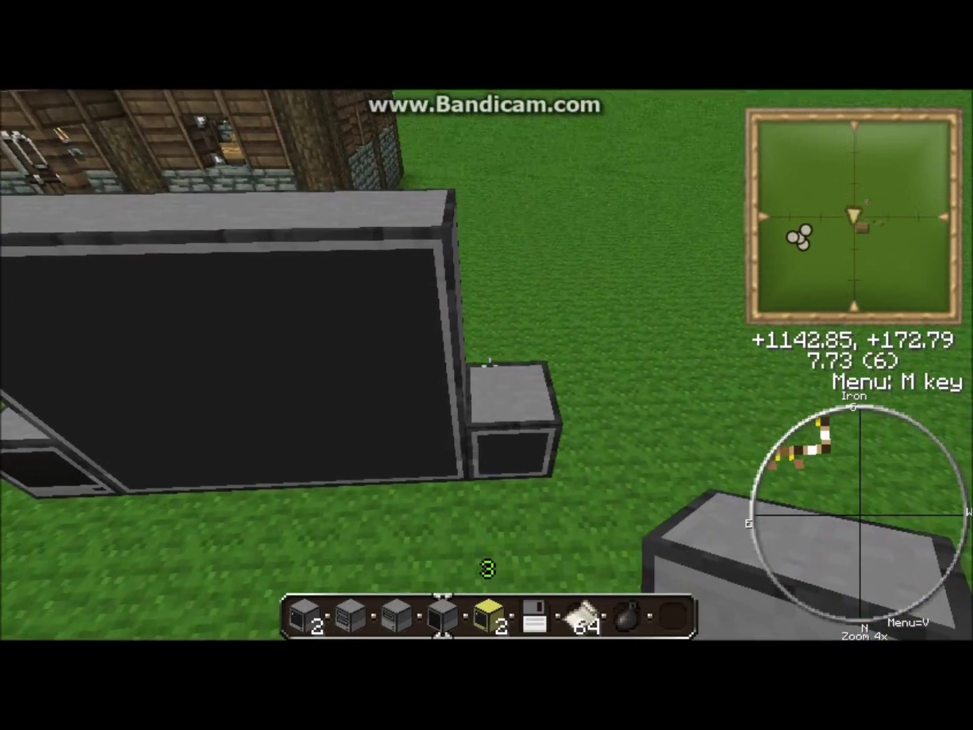
right_click(490, 366)
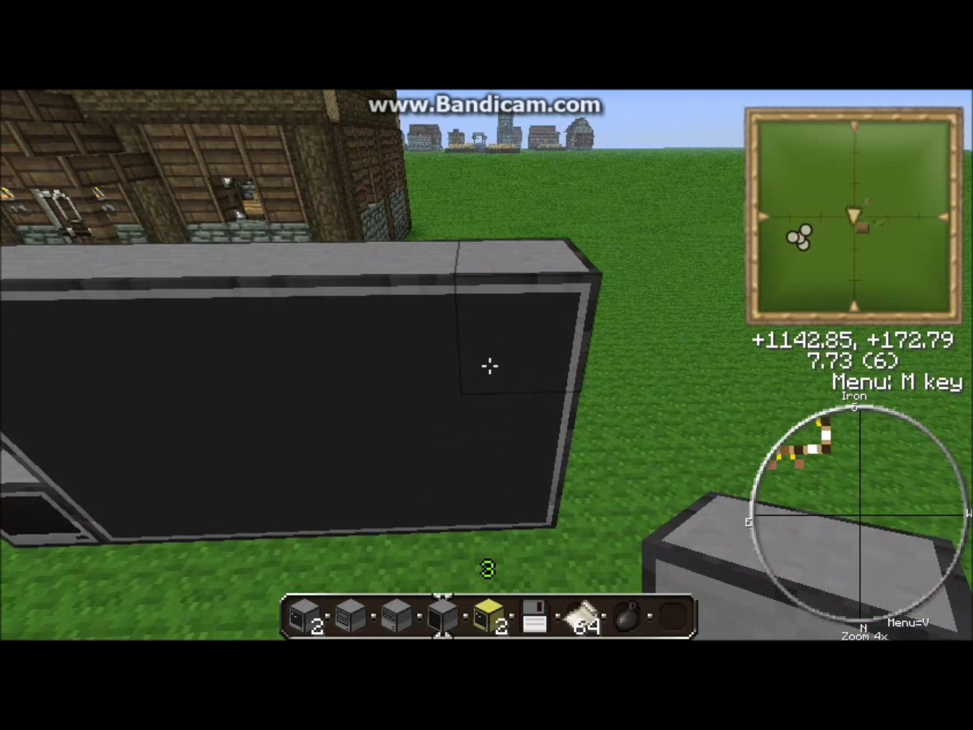
key("shift")
key("a")
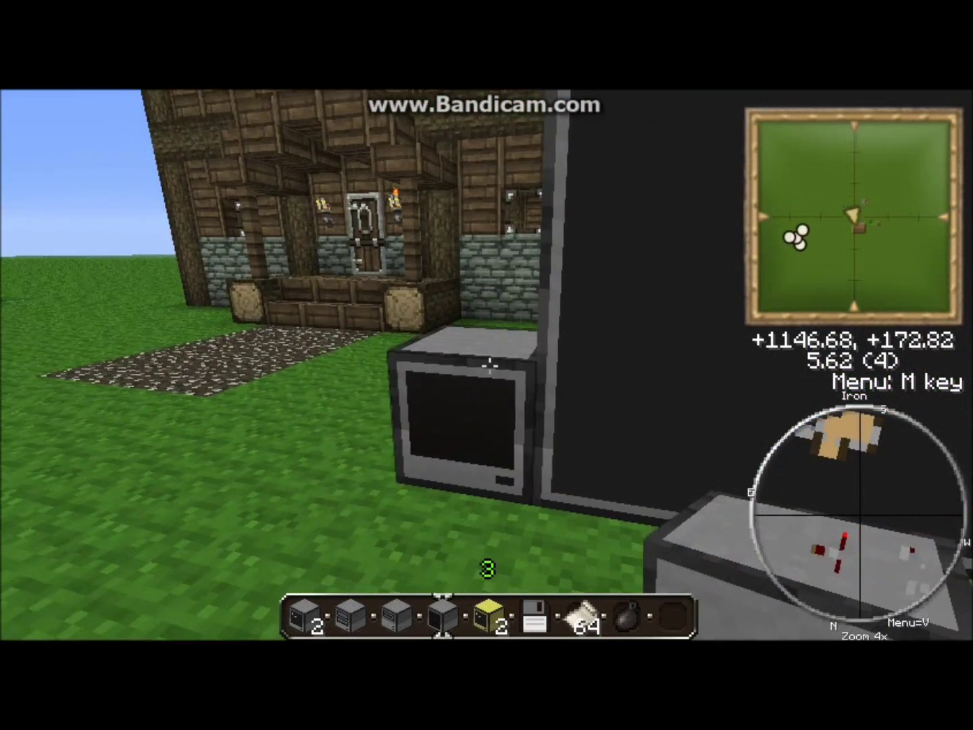
Step: Run the 'time' command twice on the computer's CraftOS terminal
right_click(490, 365)
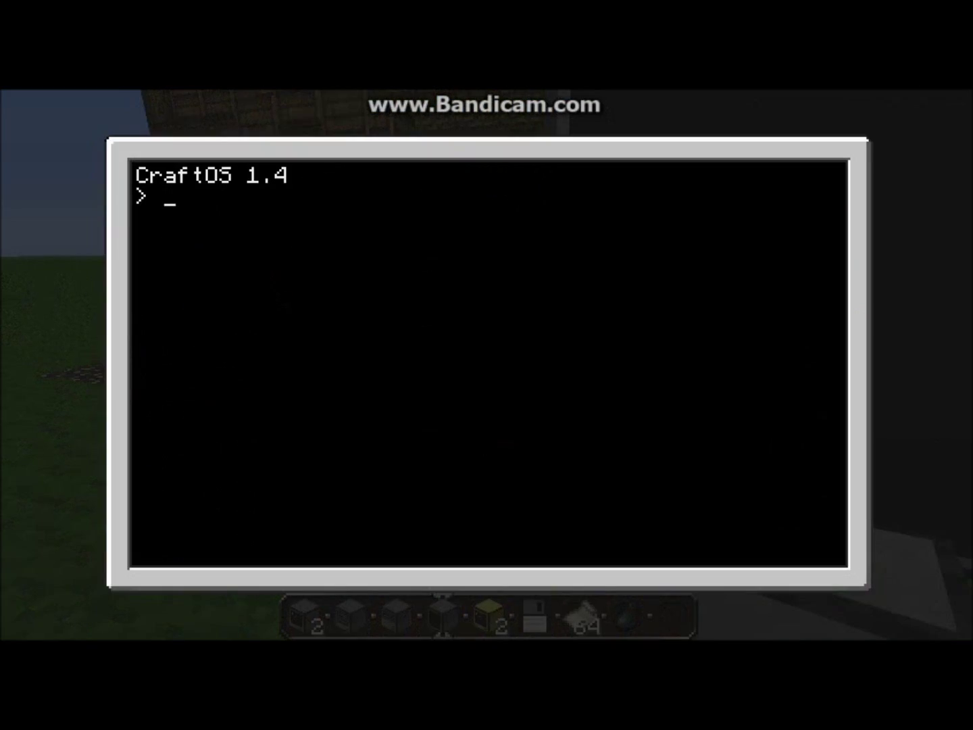
type("time")
key("Return")
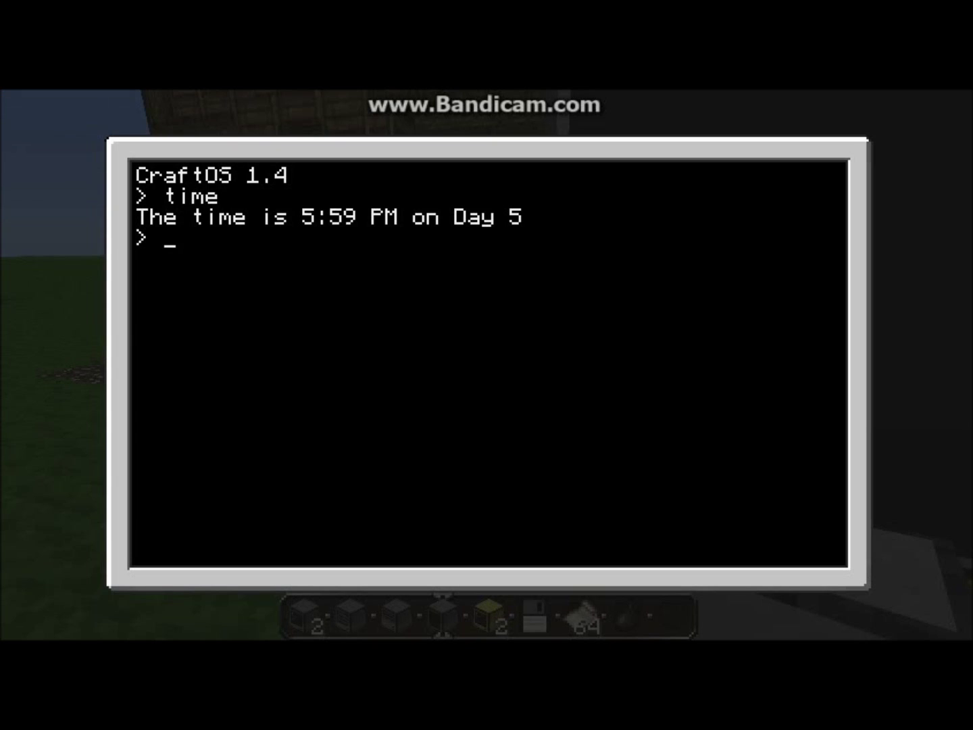
type("time")
key("Return")
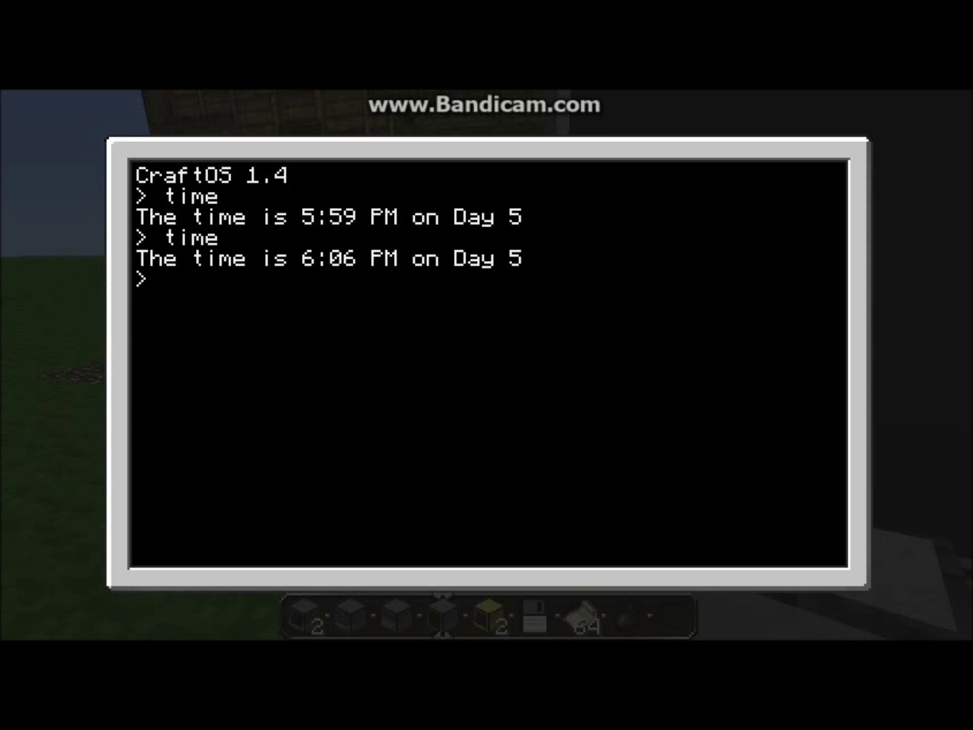
key("Escape")
Step: Run 'monitor right time' so the big monitor shows 6:28 PM on Day 5
key("w")
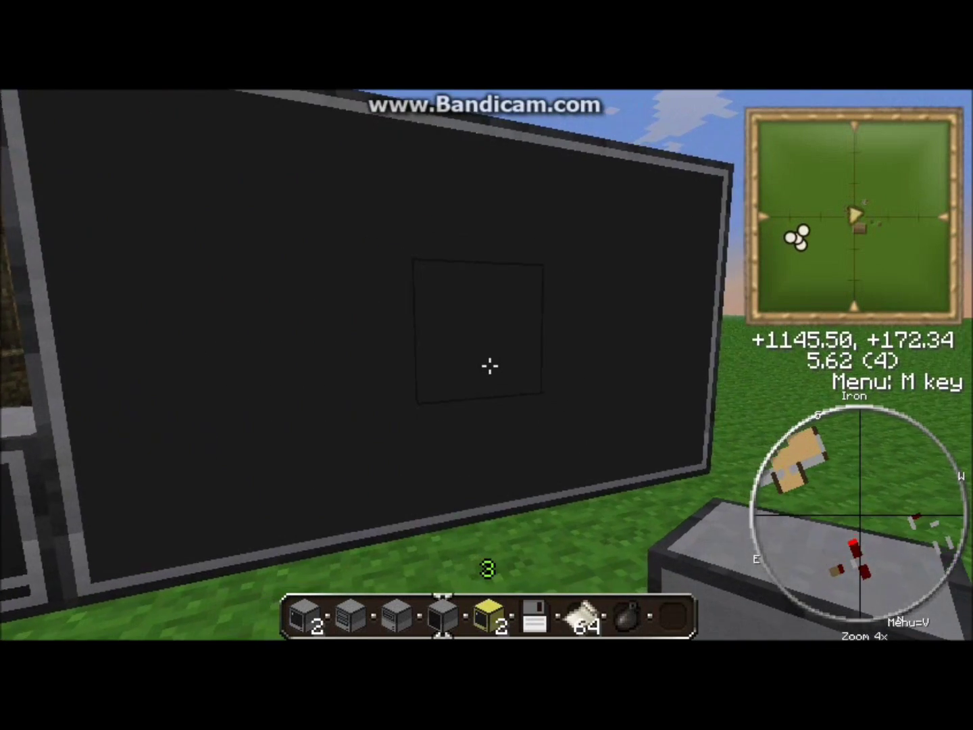
right_click(490, 366)
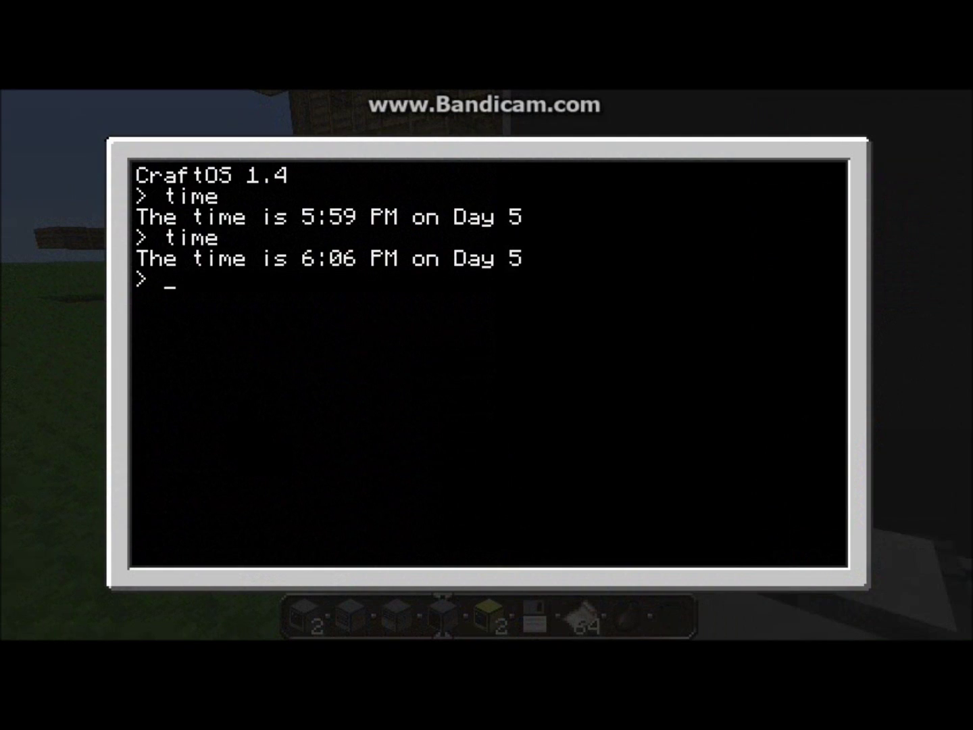
type("monitor r")
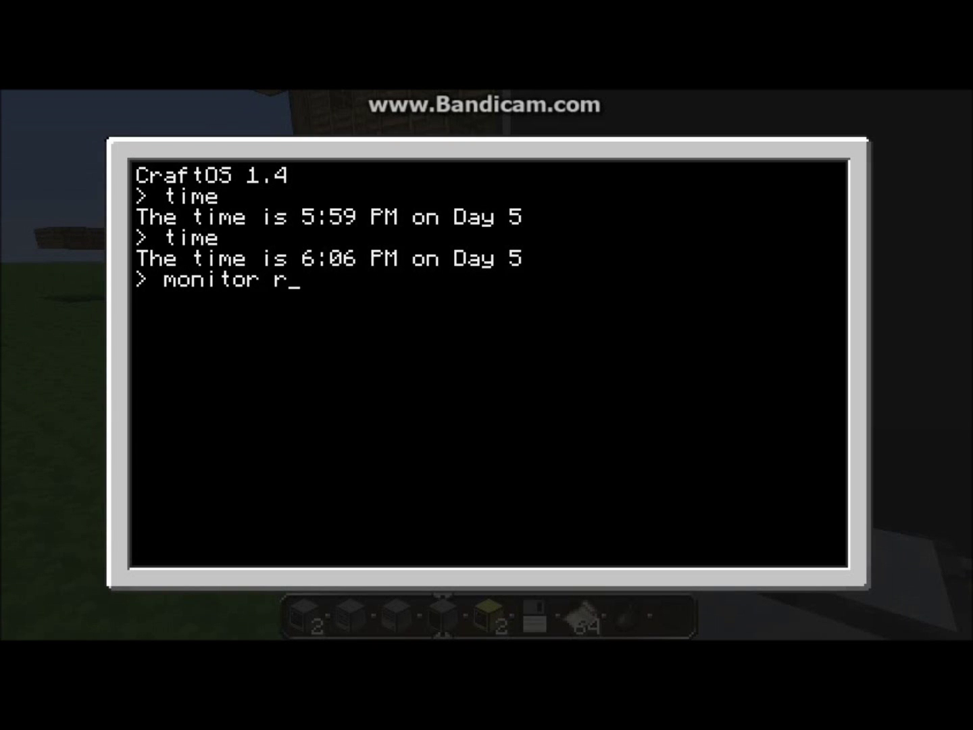
type("ight time")
key("Return")
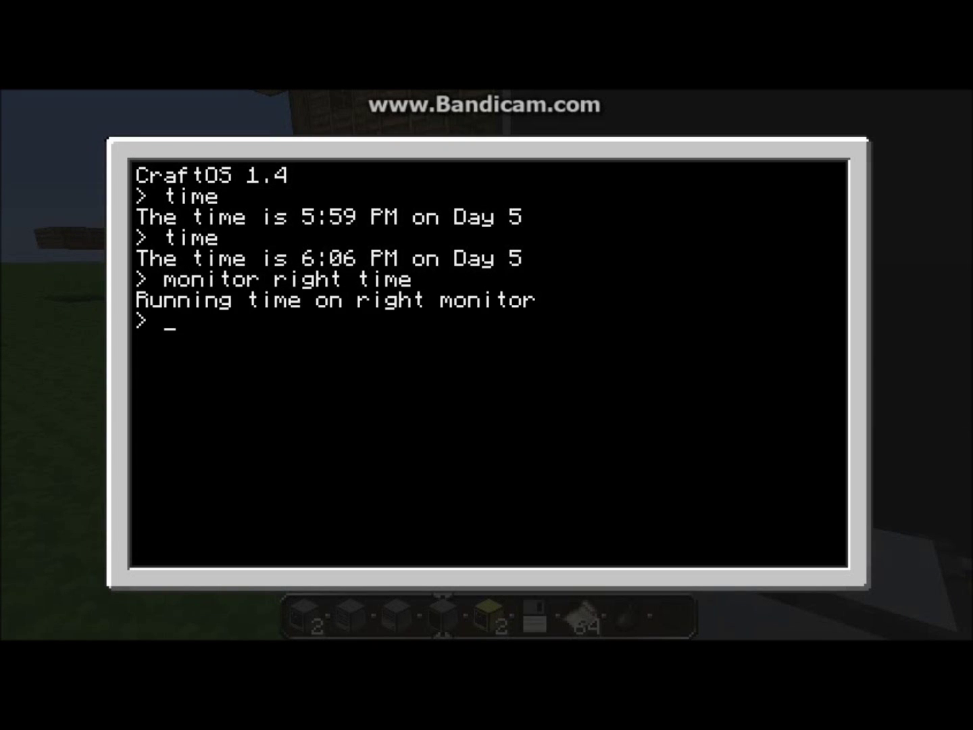
key("Escape")
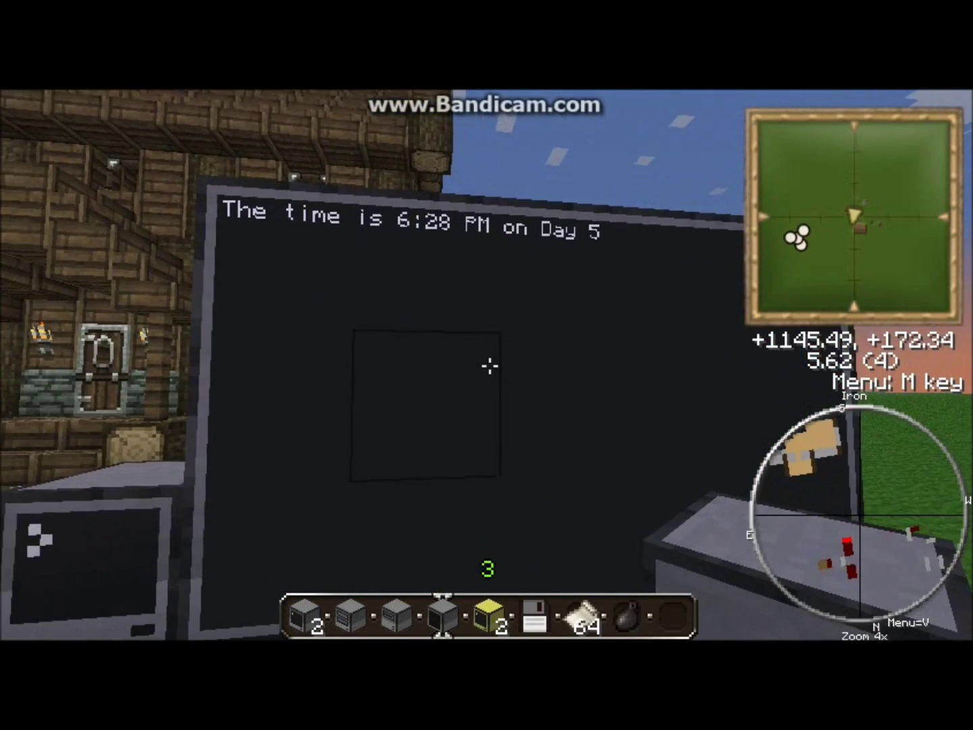
key("s")
key("w")
key("w")
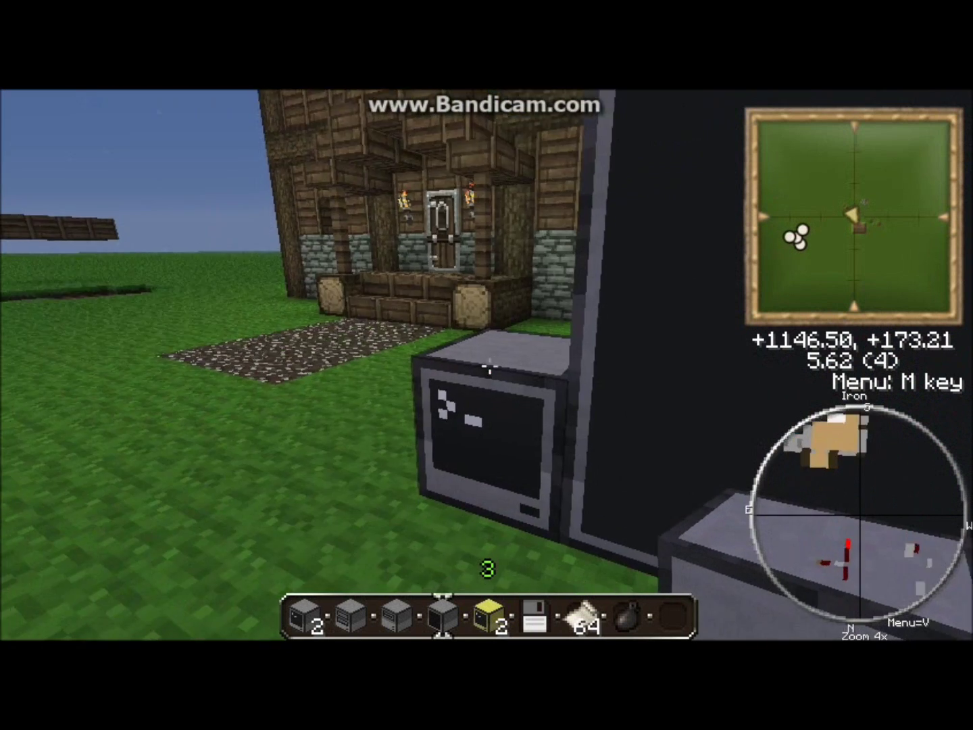
right_click(489, 366)
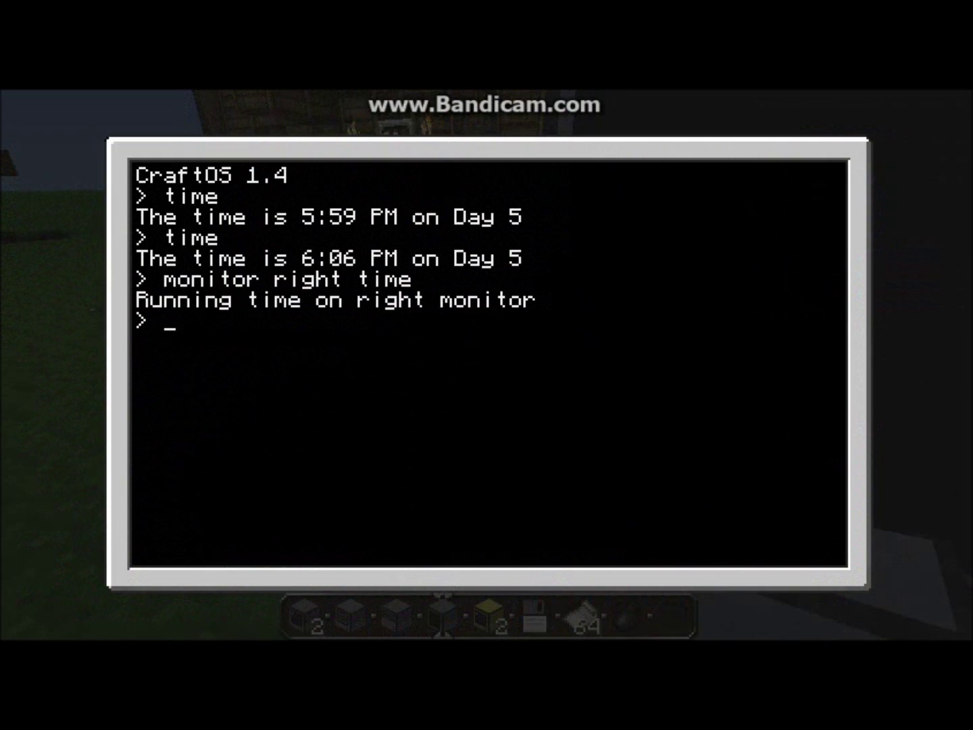
Step: Run 'secret/alongtimeago' in the computer's terminal to play the ASCII animation
type("secret/")
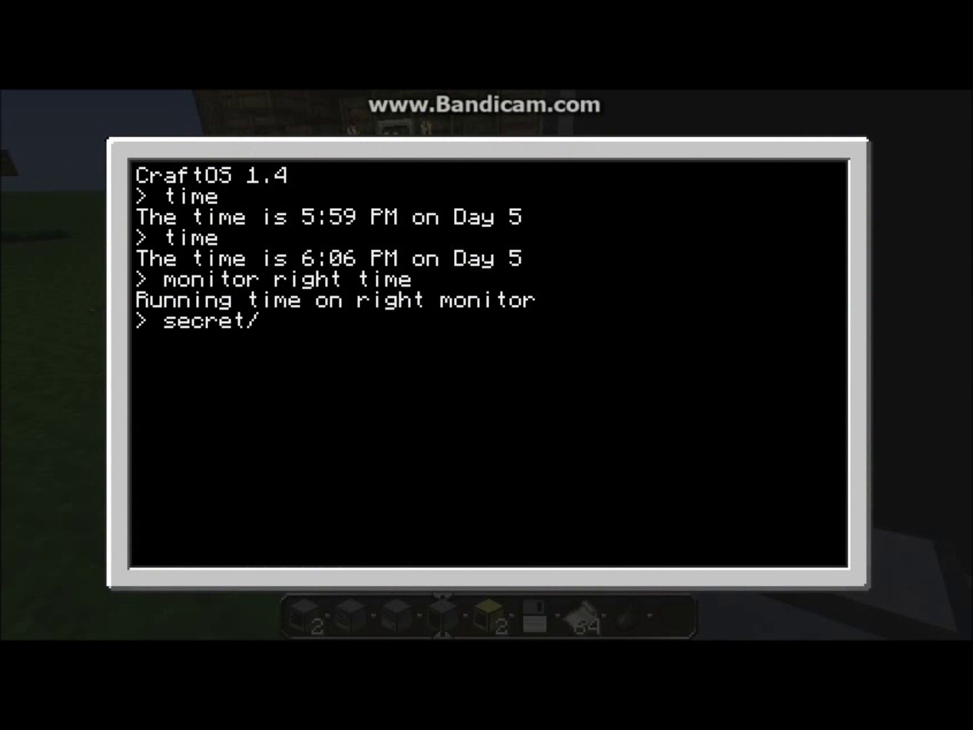
type("alongtime ")
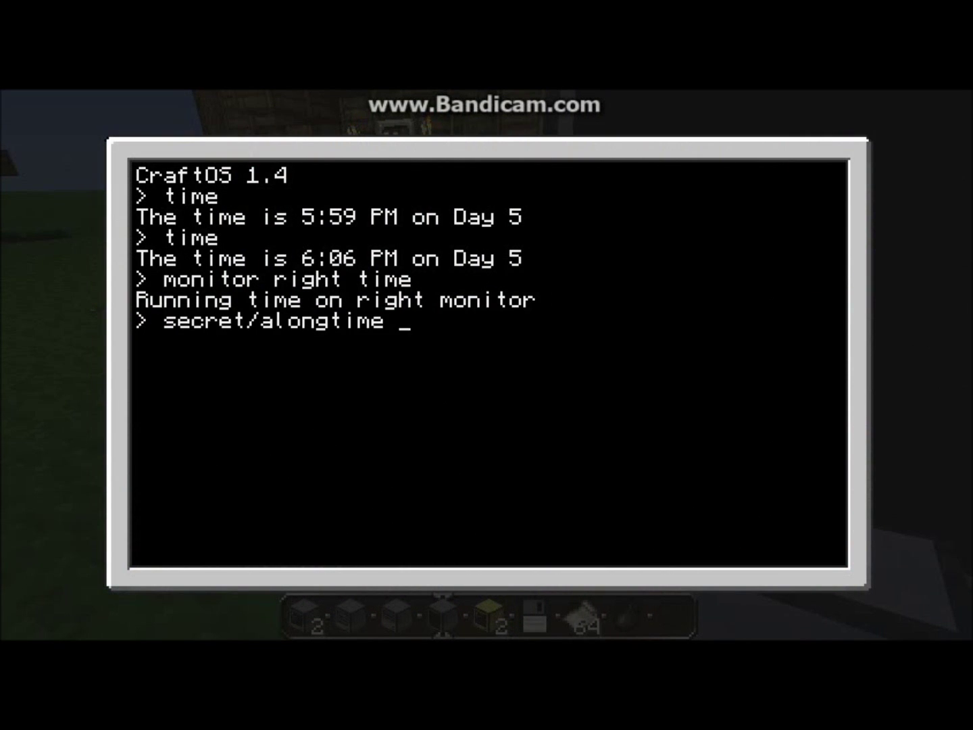
type("ago")
key("Return")
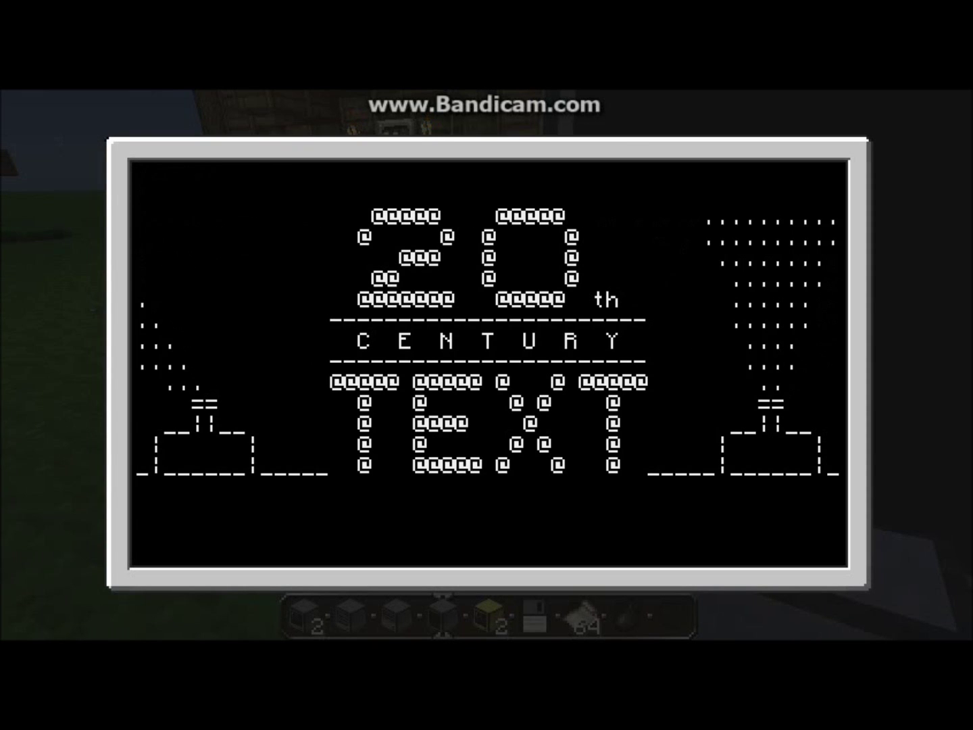
Step: Leave the terminal, break the computer and put a monitor block in its place
key("Escape")
left_click(489, 365)
right_click(489, 366)
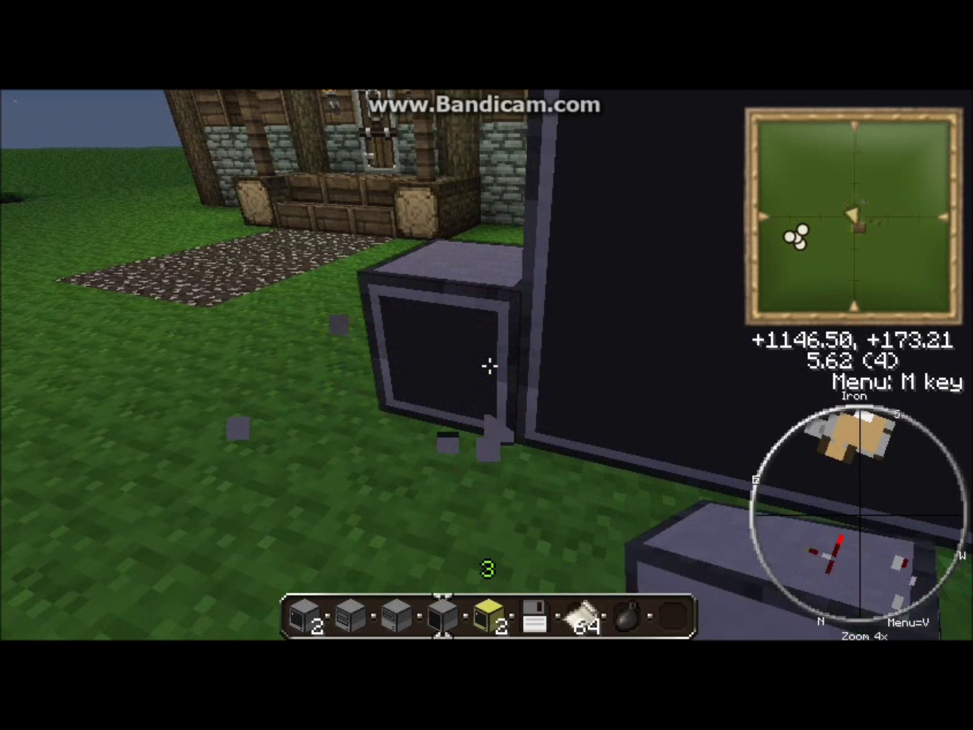
right_click(489, 365)
left_click(489, 366)
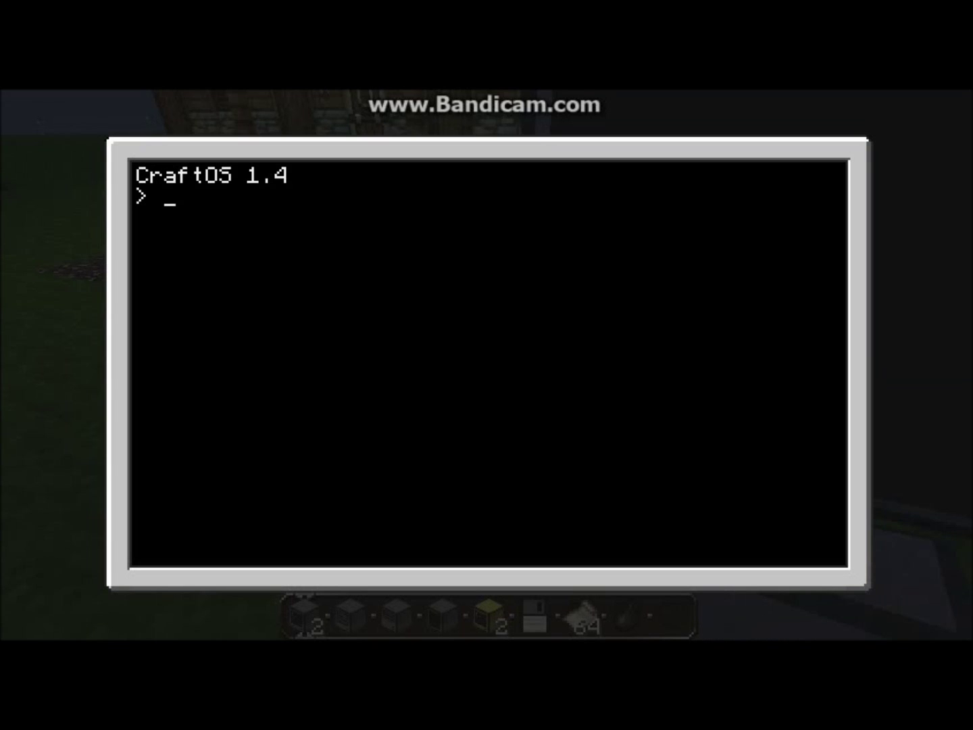
Step: Run 'monitor right secret/alongtimeago' and watch the animation on the big screen
type("monitor")
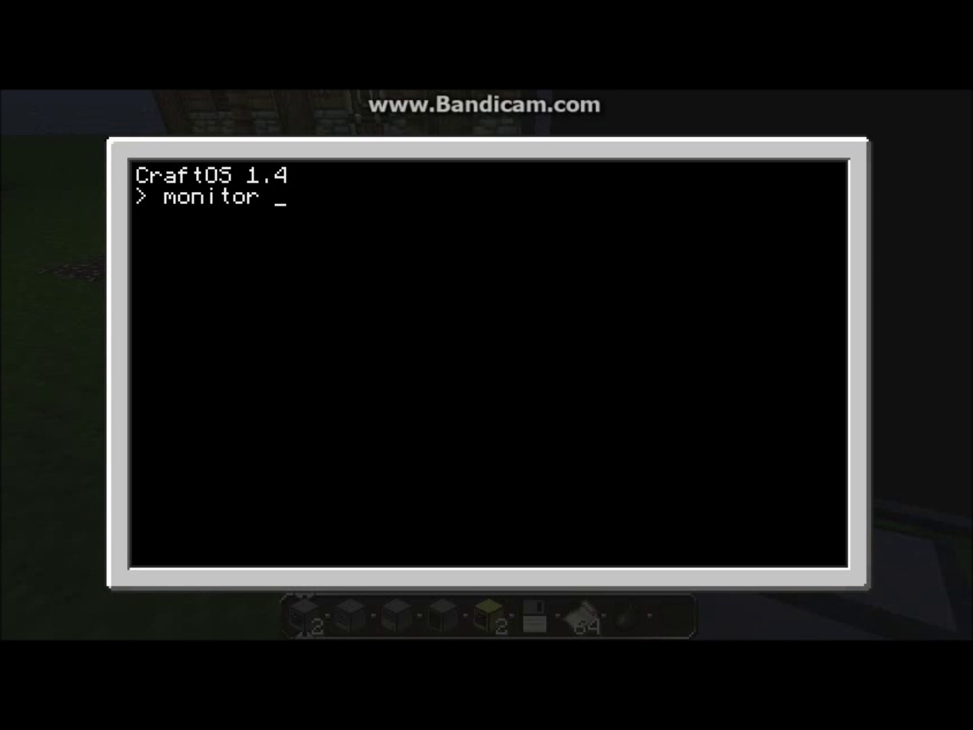
type(" right secret")
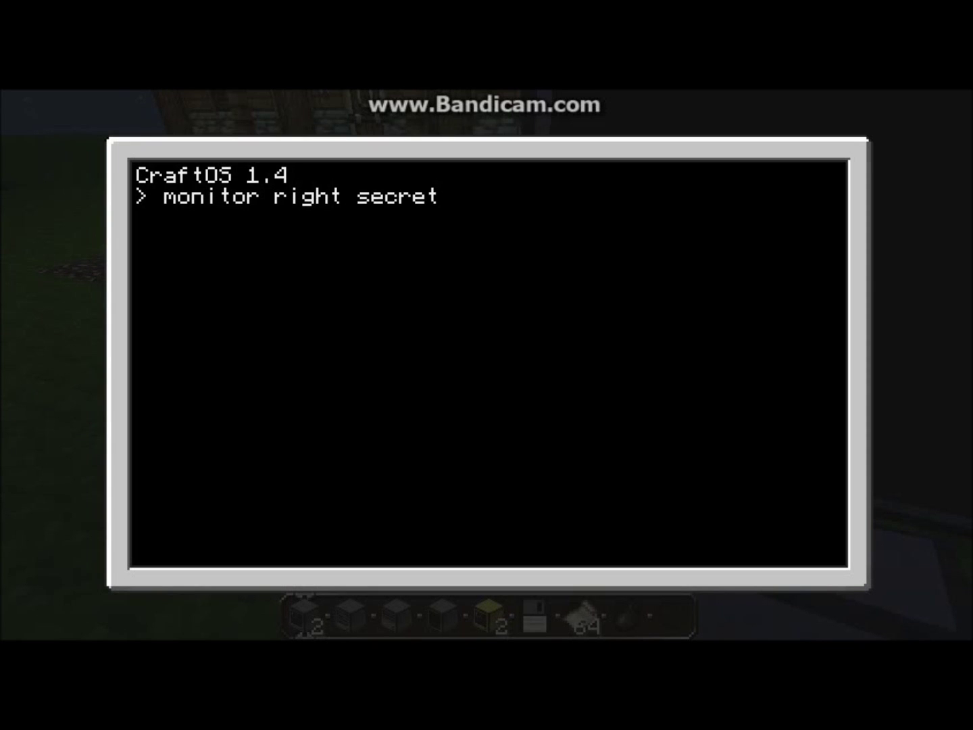
type("/alongt")
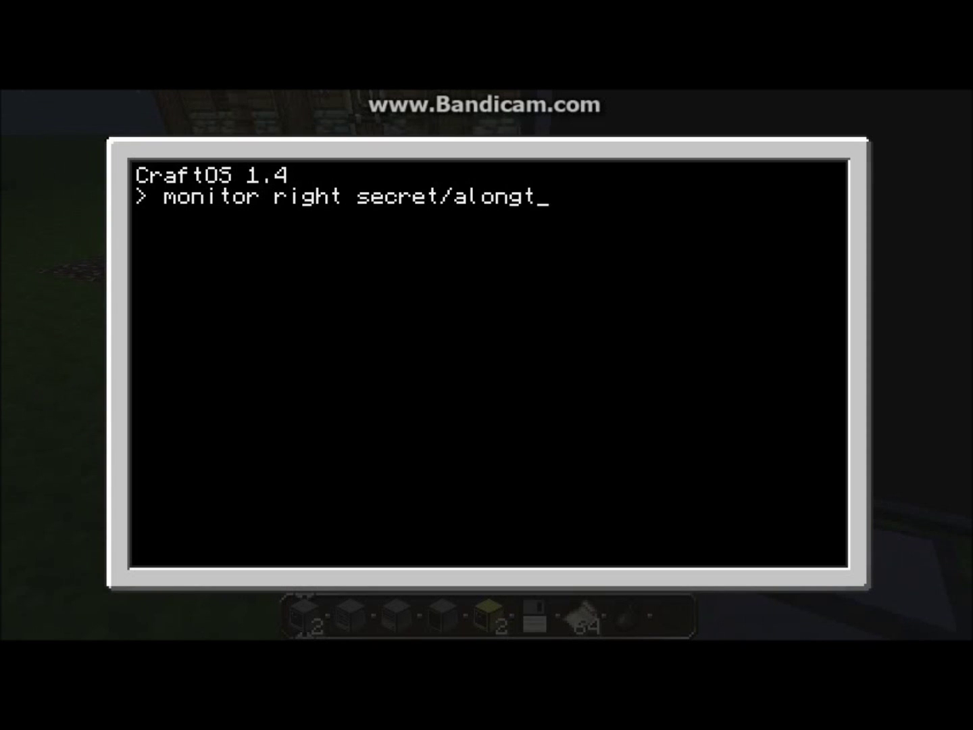
type("imeago")
key("Return")
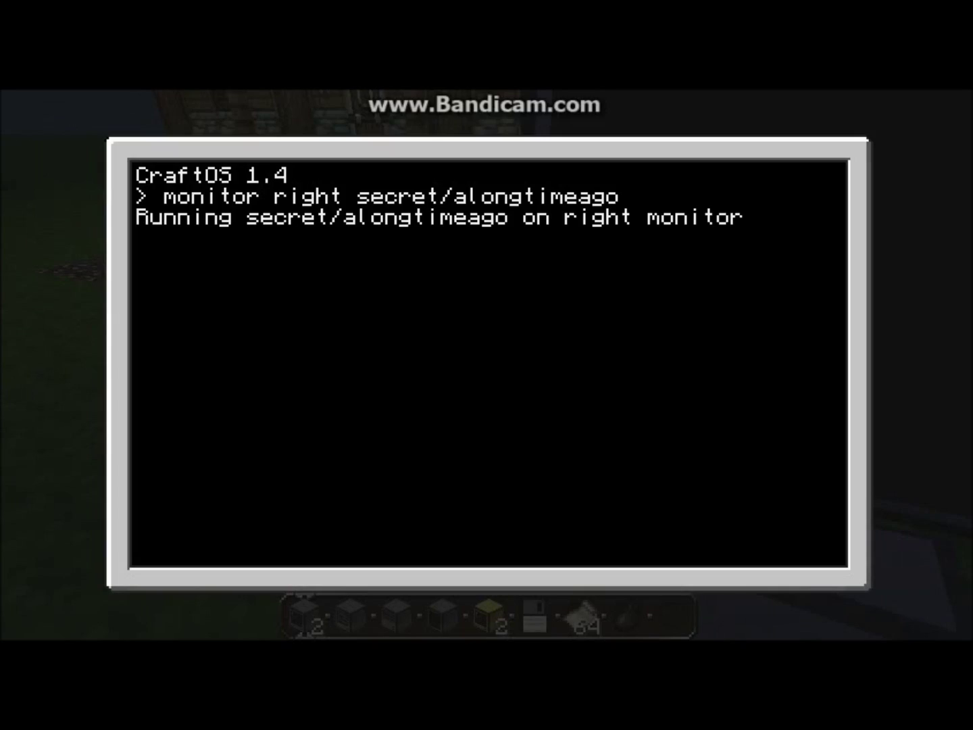
key("Escape")
key("s")
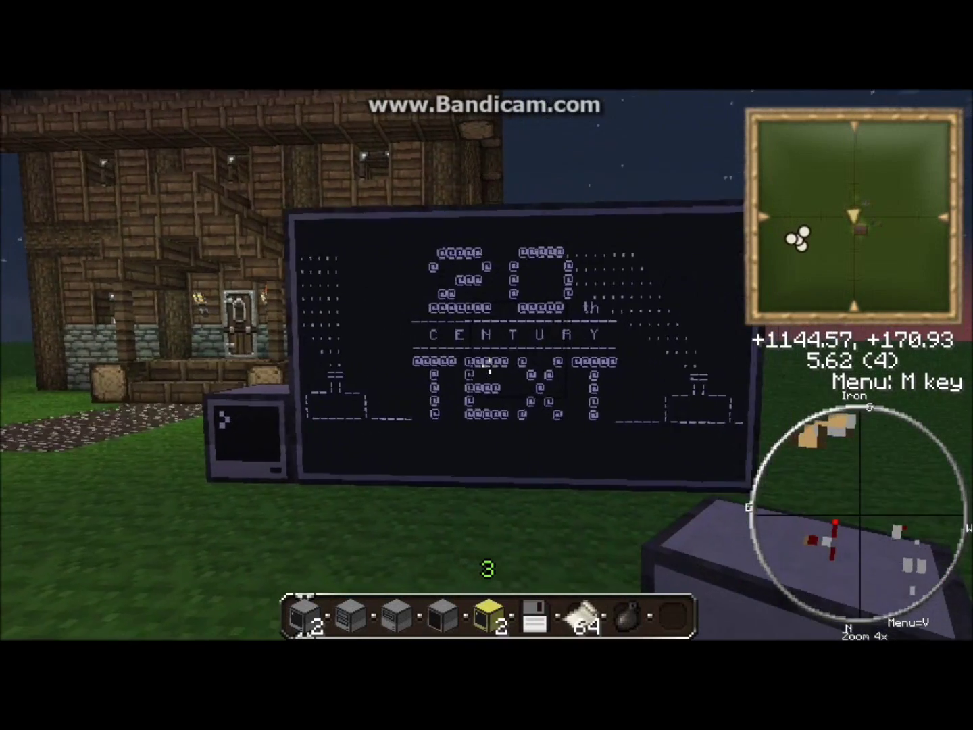
key("w")
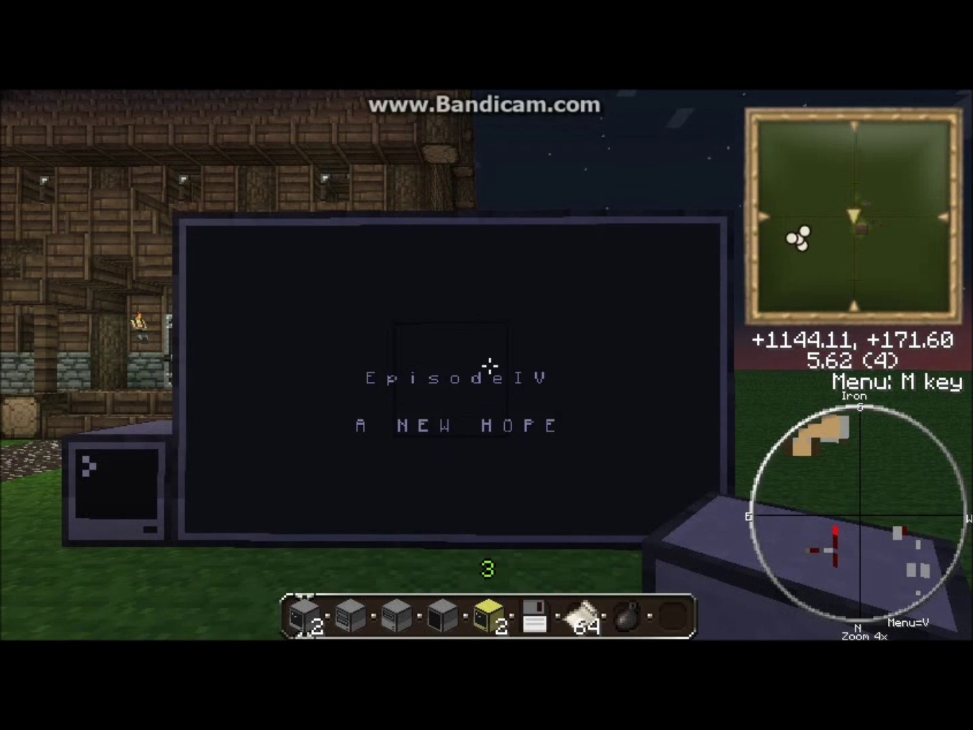
key("w")
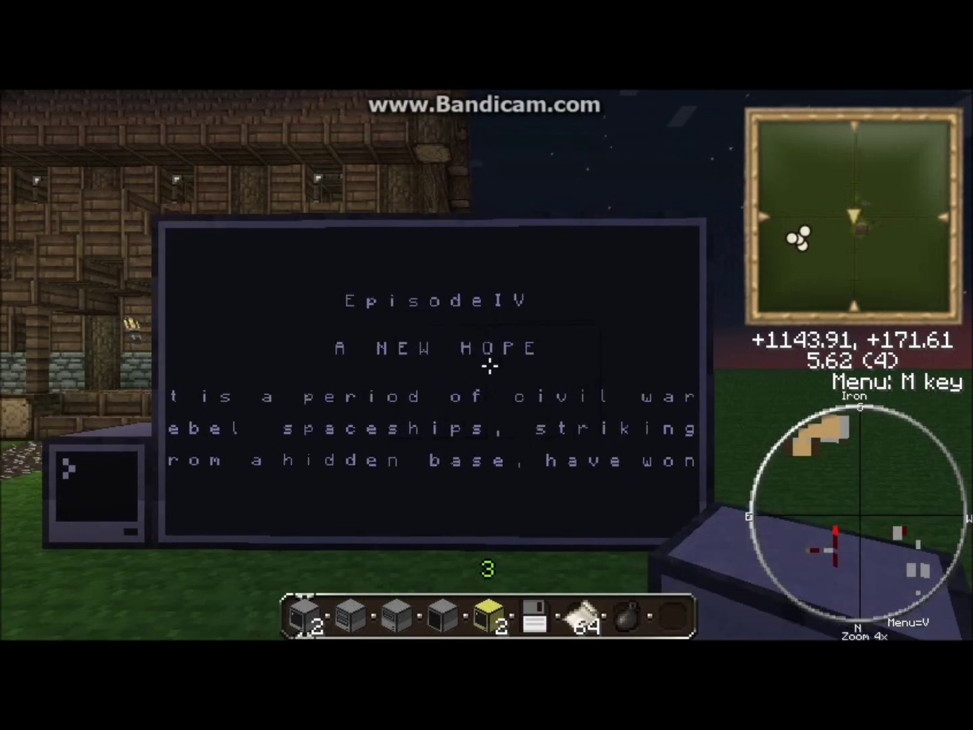
key("space")
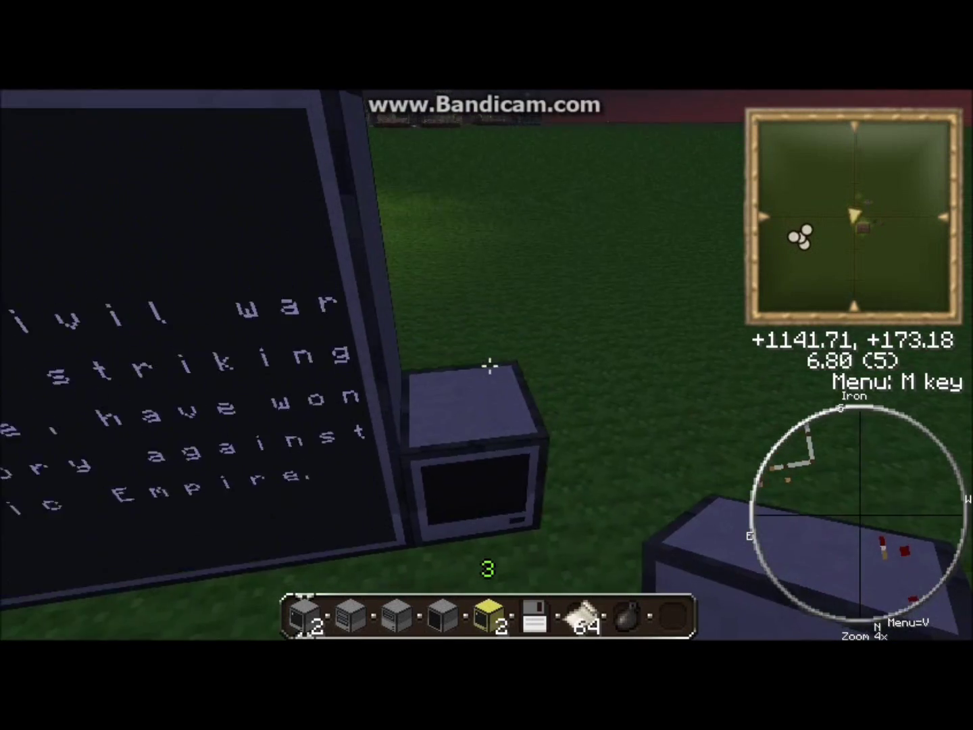
Step: Break the small computer beside the big screen
right_click(490, 366)
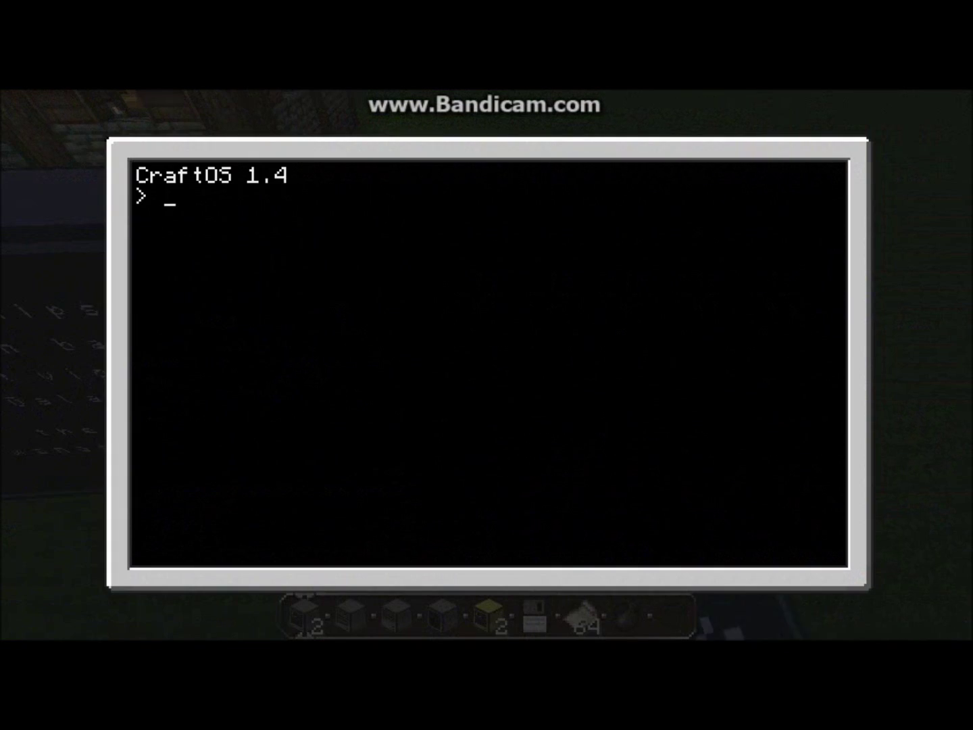
key("Escape")
left_click(489, 366)
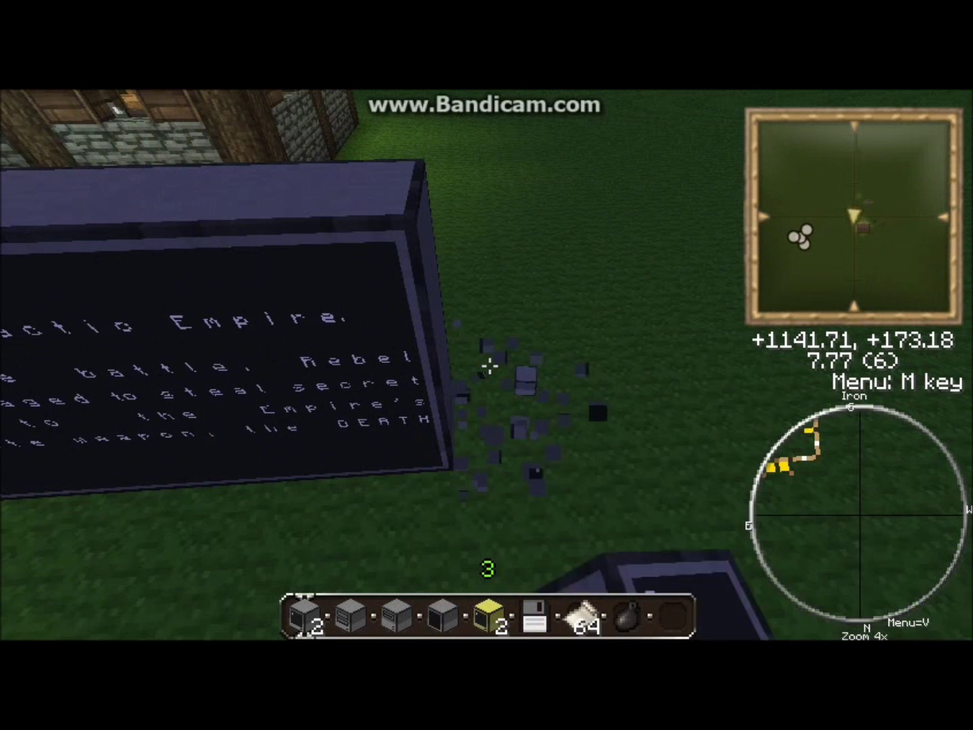
scroll(489, 366, "up", 1)
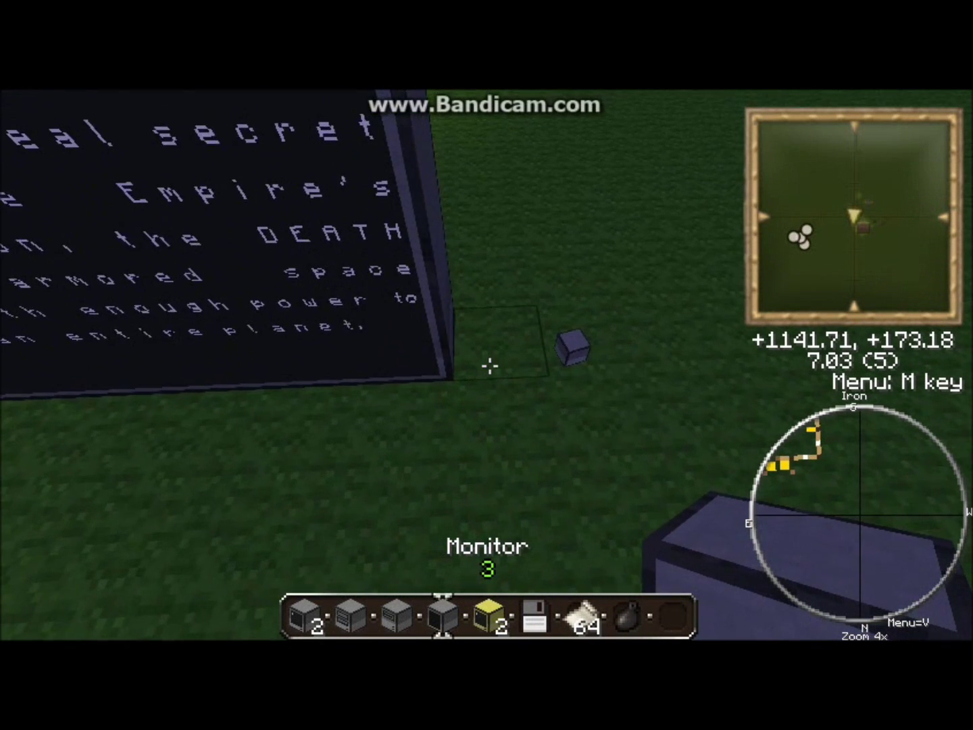
Step: Stack three monitor blocks in a column to extend the big screen
right_click(489, 365)
key("space")
right_click(489, 366)
key("space")
right_click(489, 366)
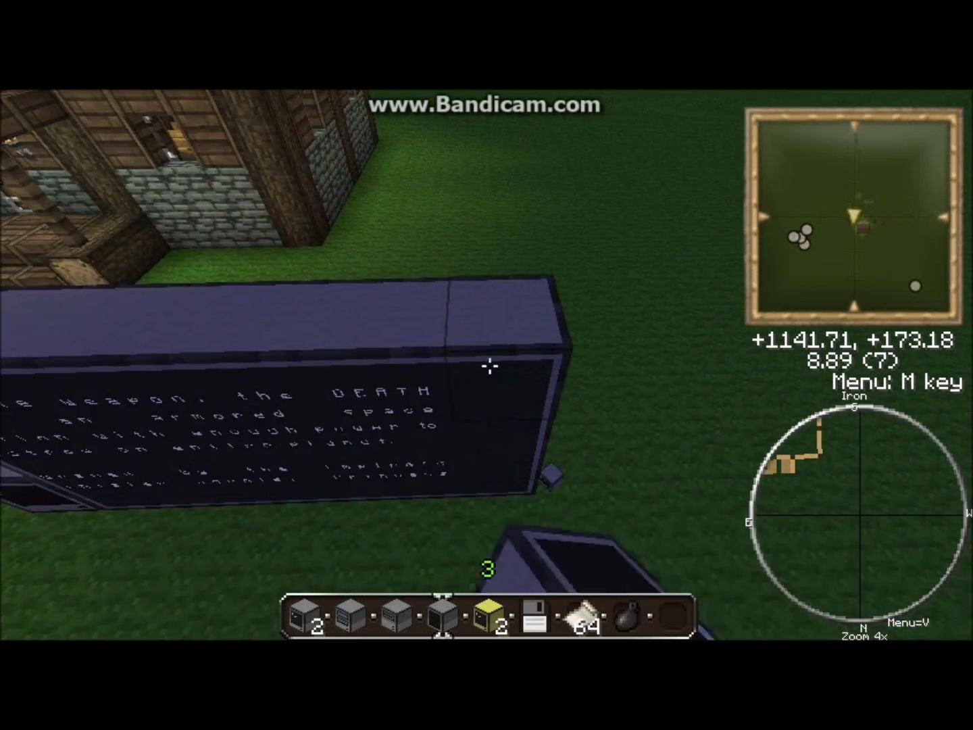
key("s")
key("shift")
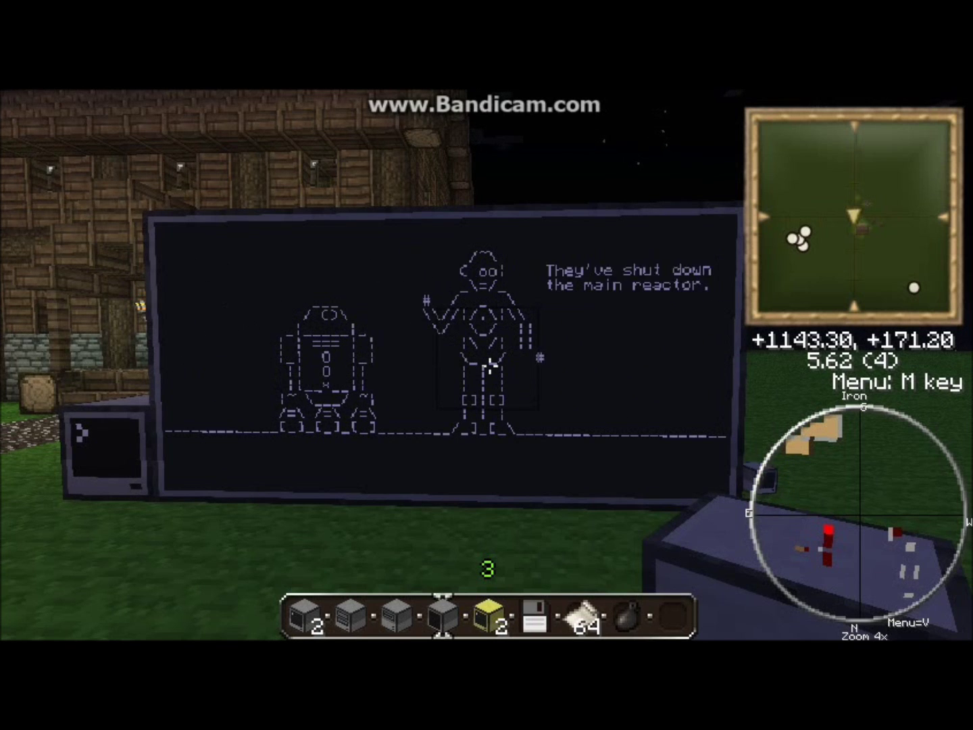
Step: Watch the animation on the extended monitor, then pause the game
key("d")
key("w")
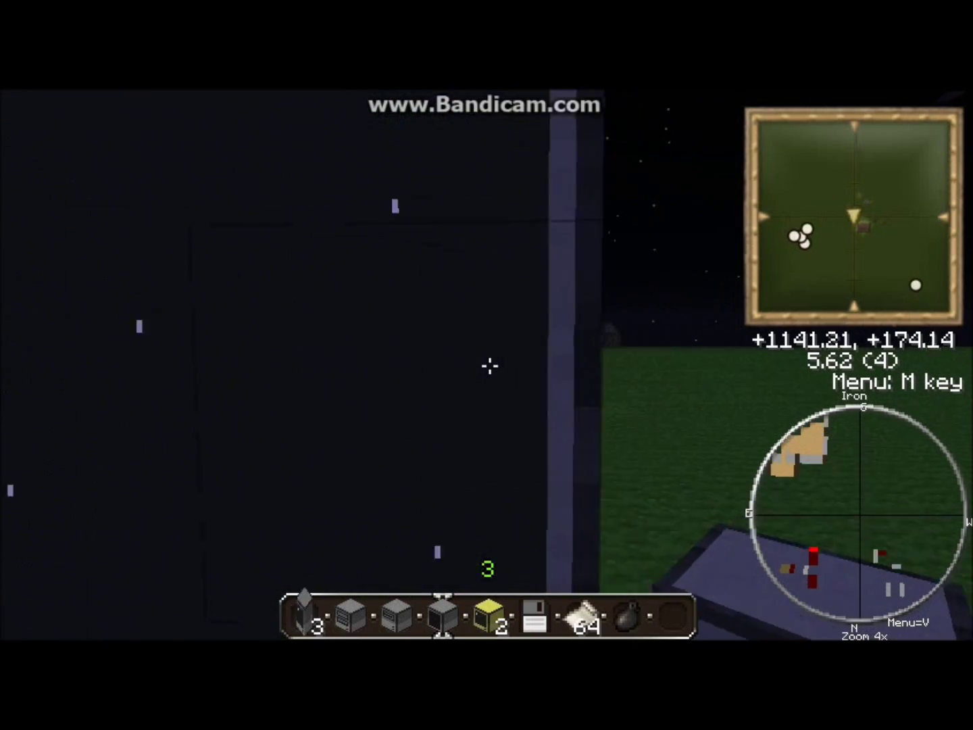
key("s")
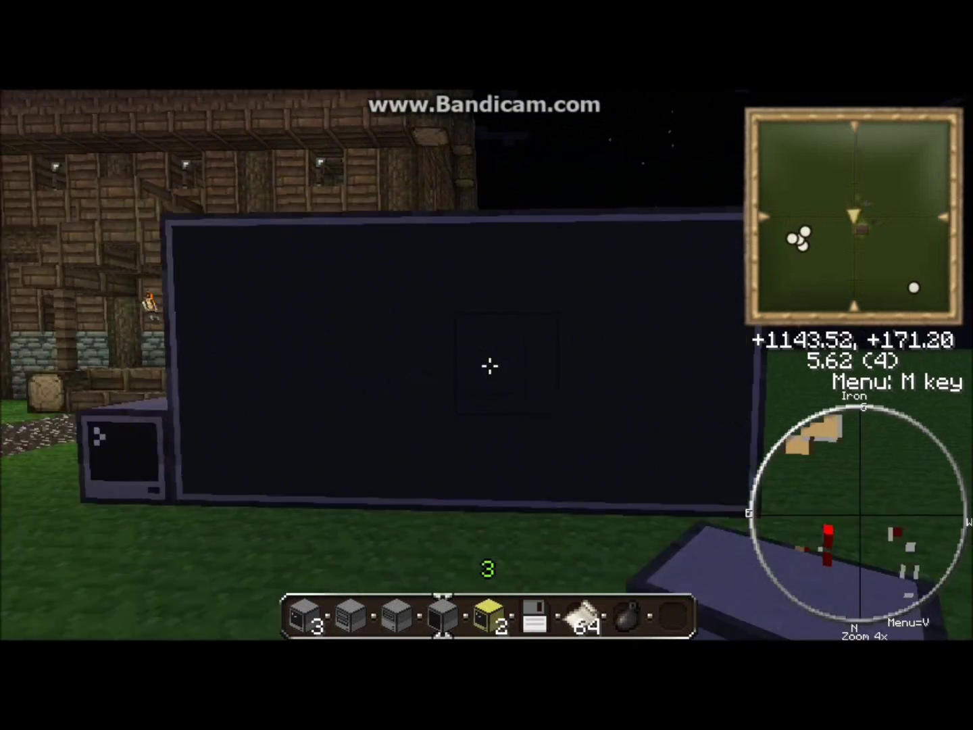
key("w")
key("d")
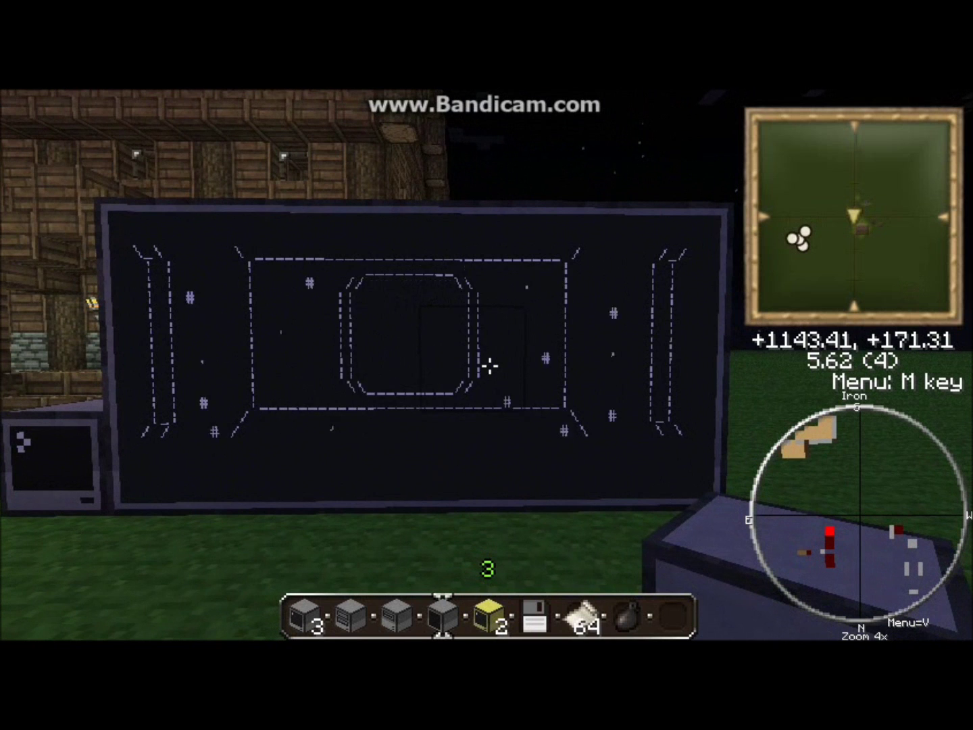
key("s")
key("w")
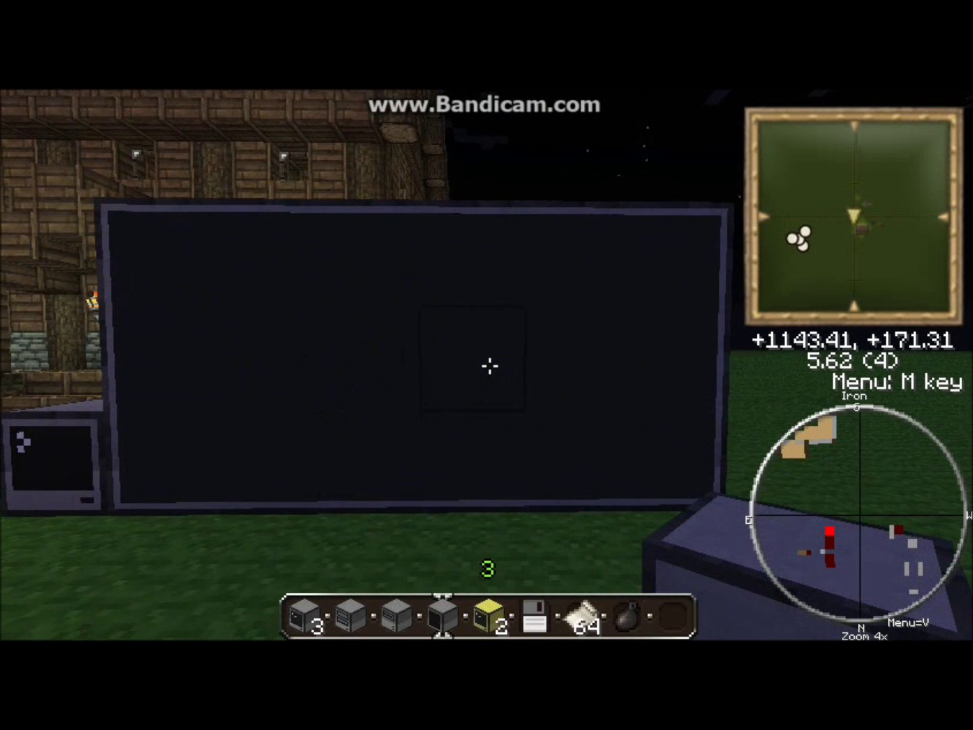
key("Escape")
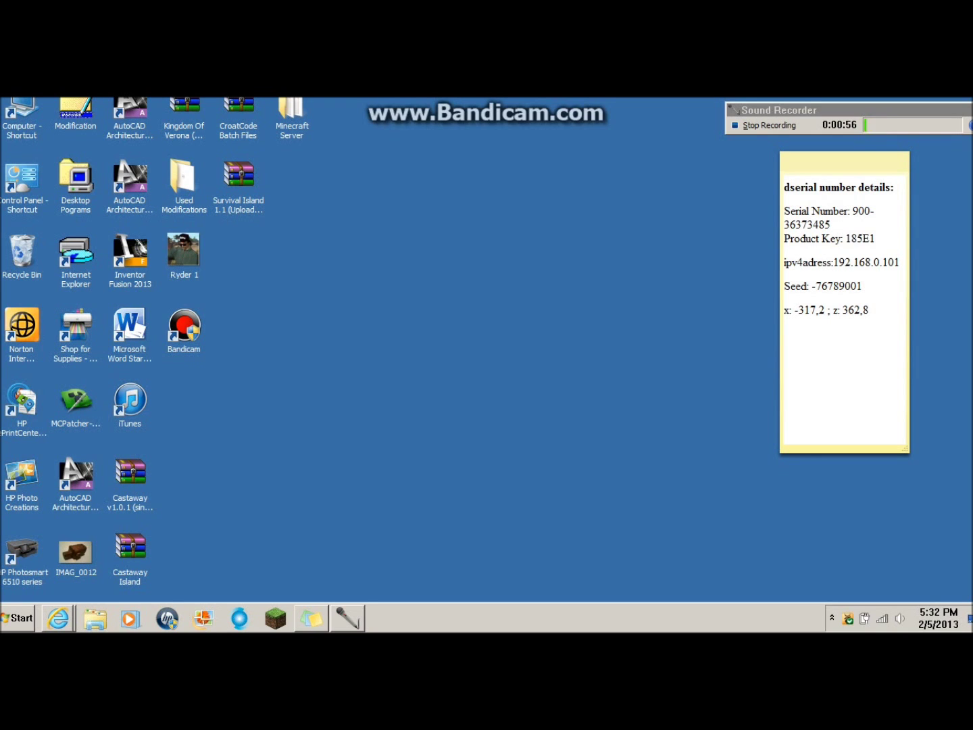
Step: Show the list of open Internet Explorer windows from the taskbar
left_click(59, 619)
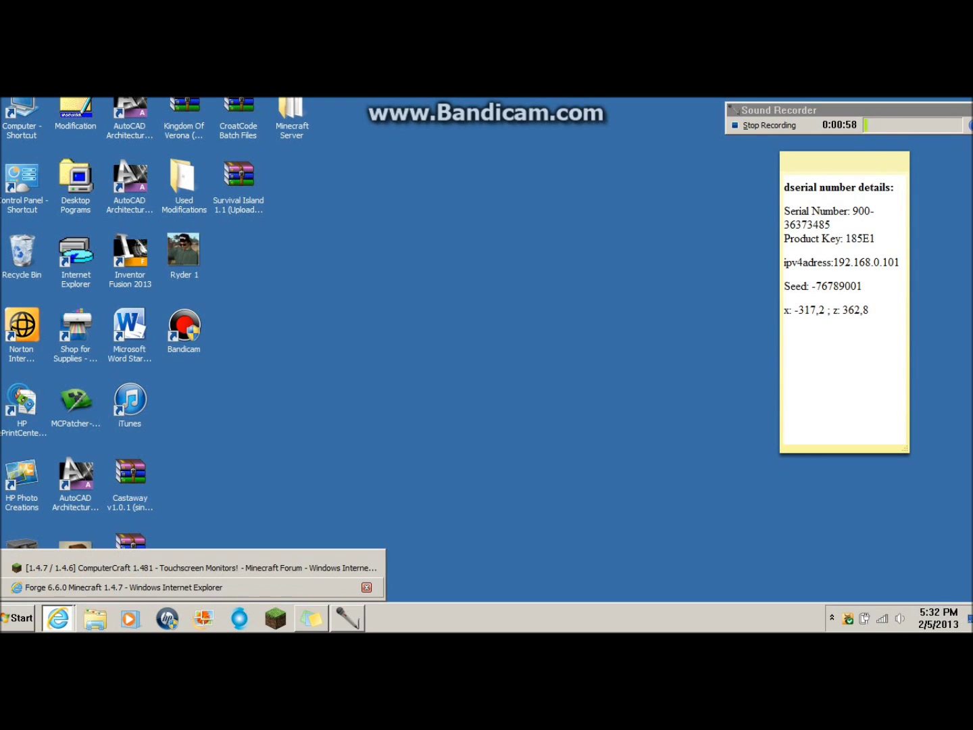
Step: From the Forge 6.6.0 page, go to the Releases board and open Forge 6.5.0 Minecraft 1.4.6
left_click(122, 587)
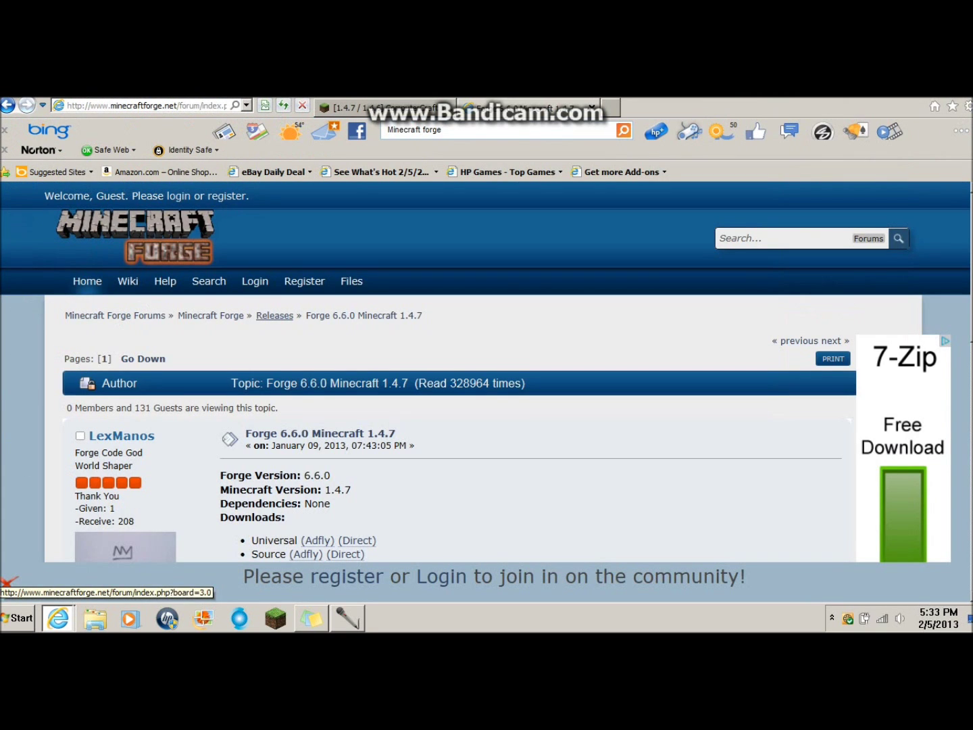
left_click(274, 315)
scroll(487, 372, "down", 1)
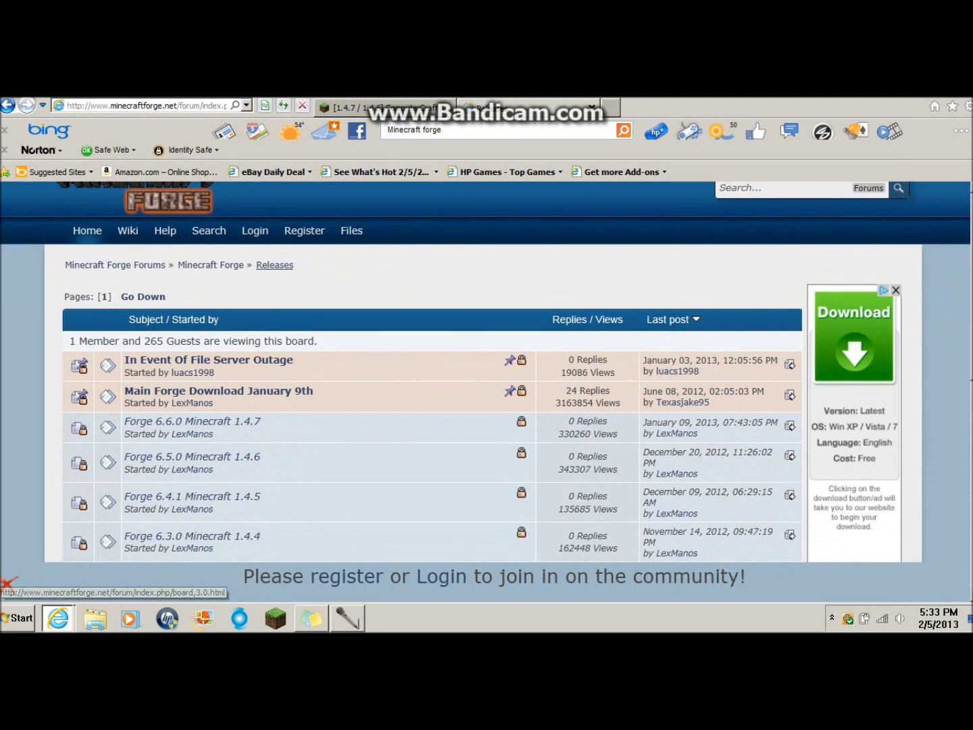
scroll(487, 371, "down", 1)
scroll(189, 352, "down", 1)
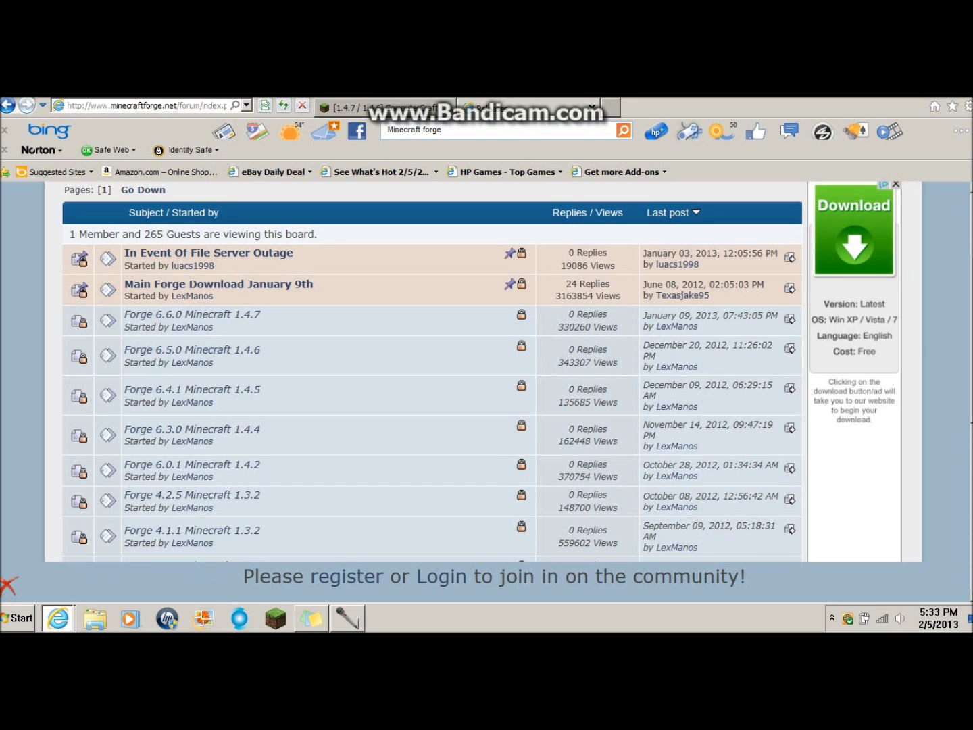
left_click(192, 349)
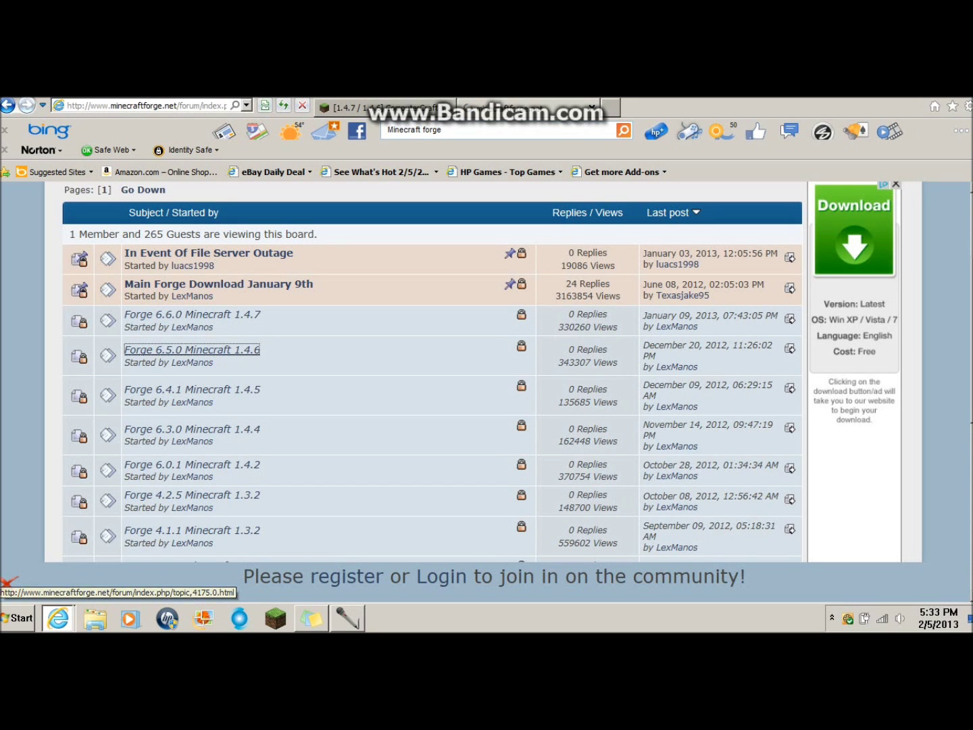
Step: Read through the Forge 6.5.0 topic and changelog, then minimize Internet Explorer
scroll(486, 372, "down", 10)
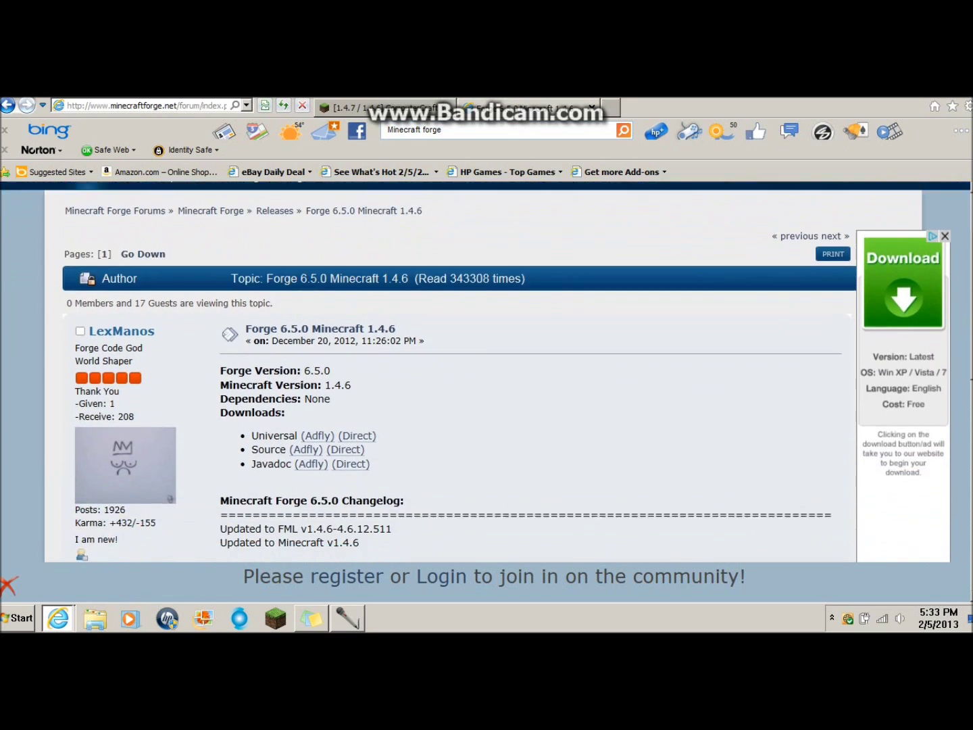
scroll(486, 372, "down", 3)
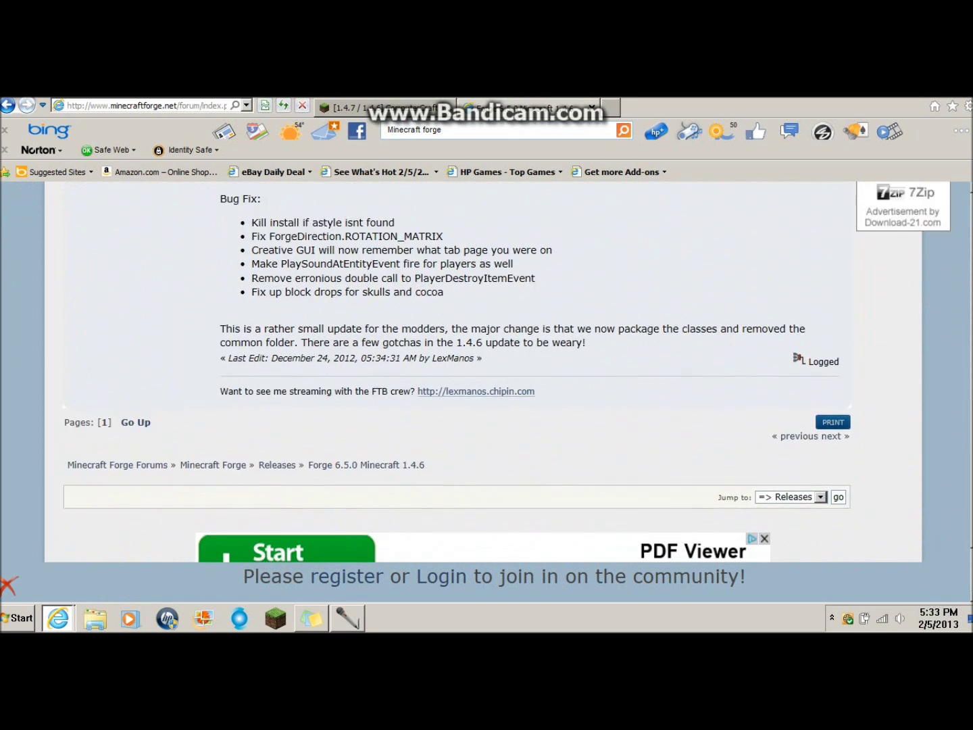
scroll(487, 372, "up", 5)
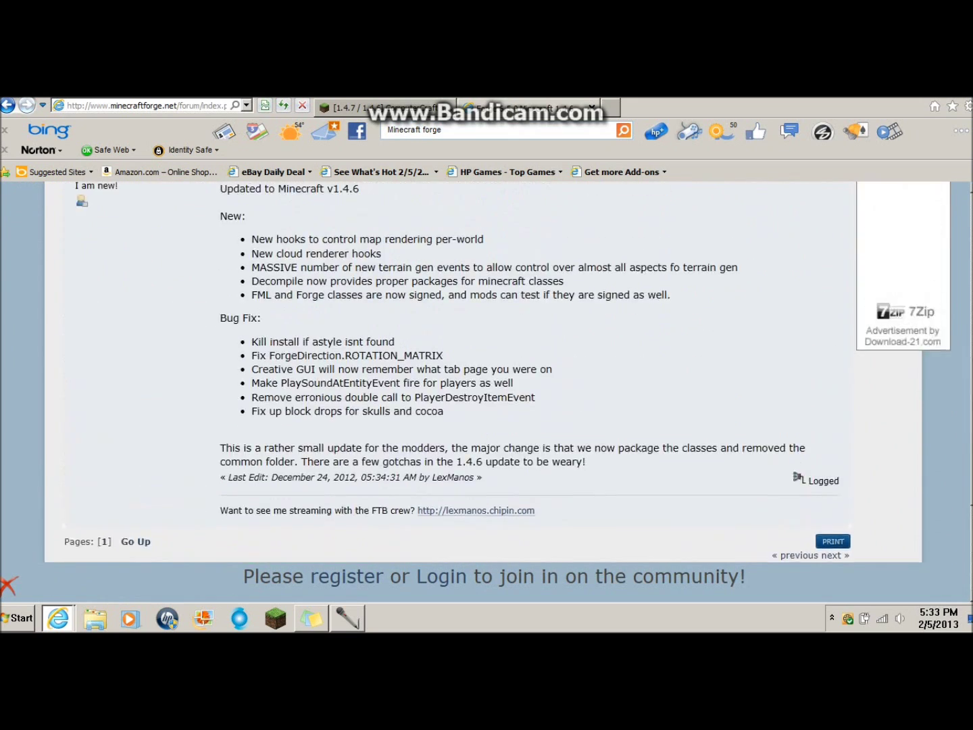
scroll(486, 372, "up", 4)
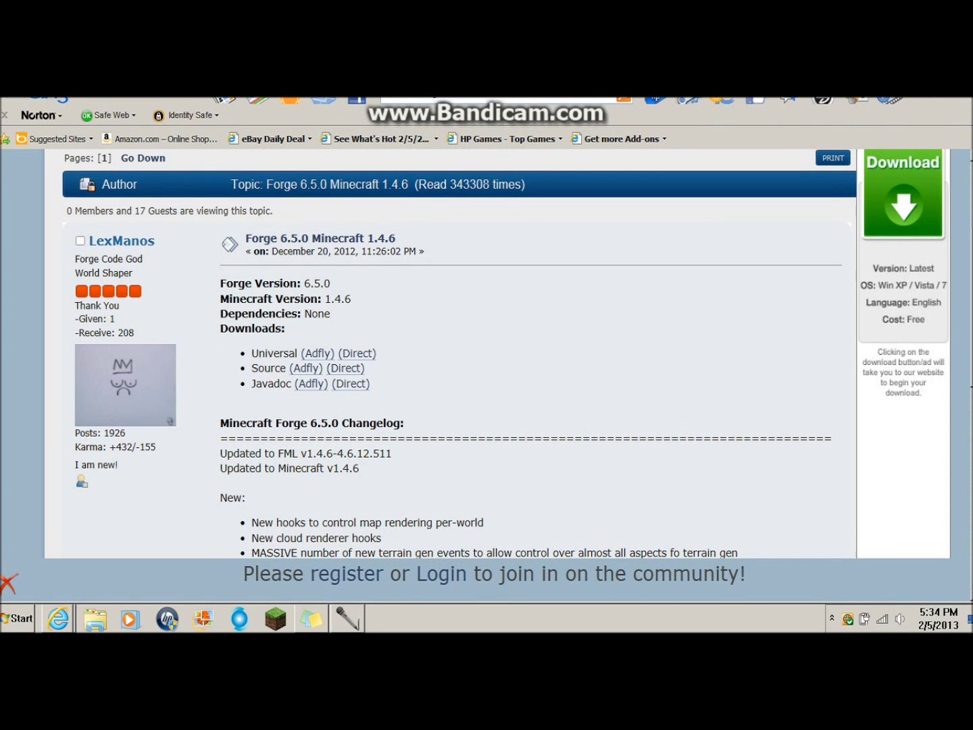
left_click(58, 619)
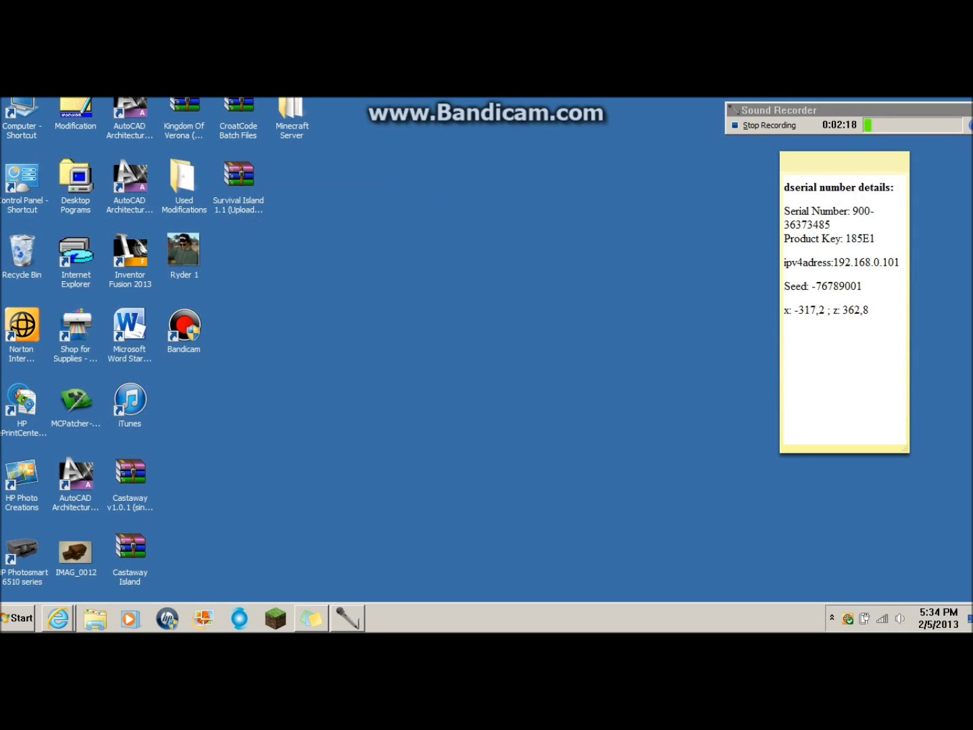
Step: Search 'minecraft forge' and put the minecraftforge-universal archive in open desktop space
left_click(22, 616)
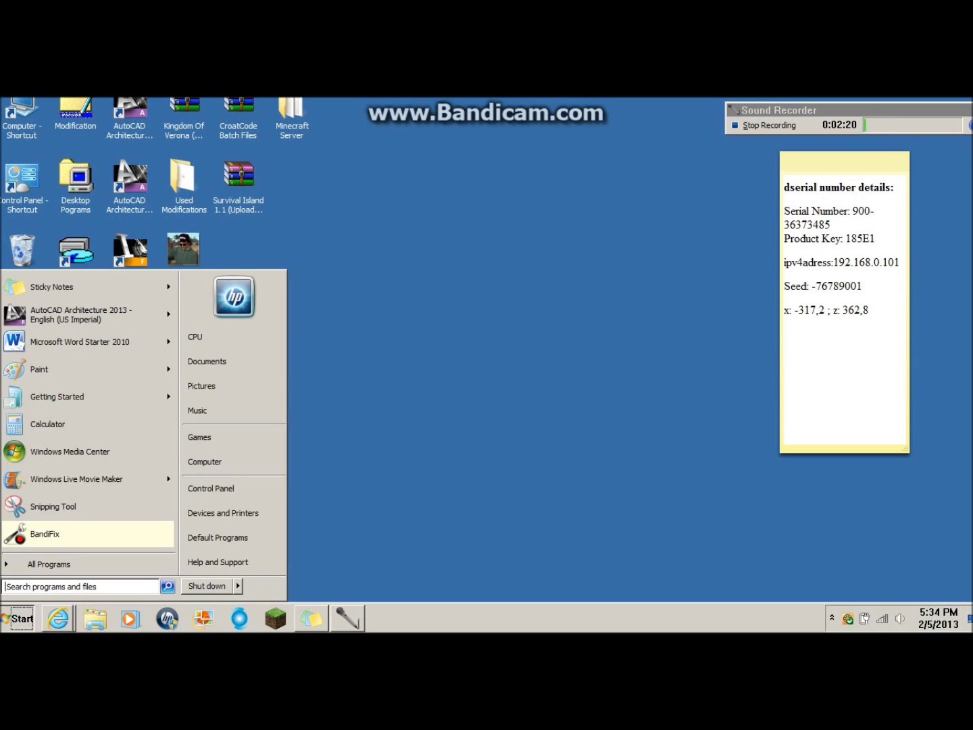
type("minecraft ")
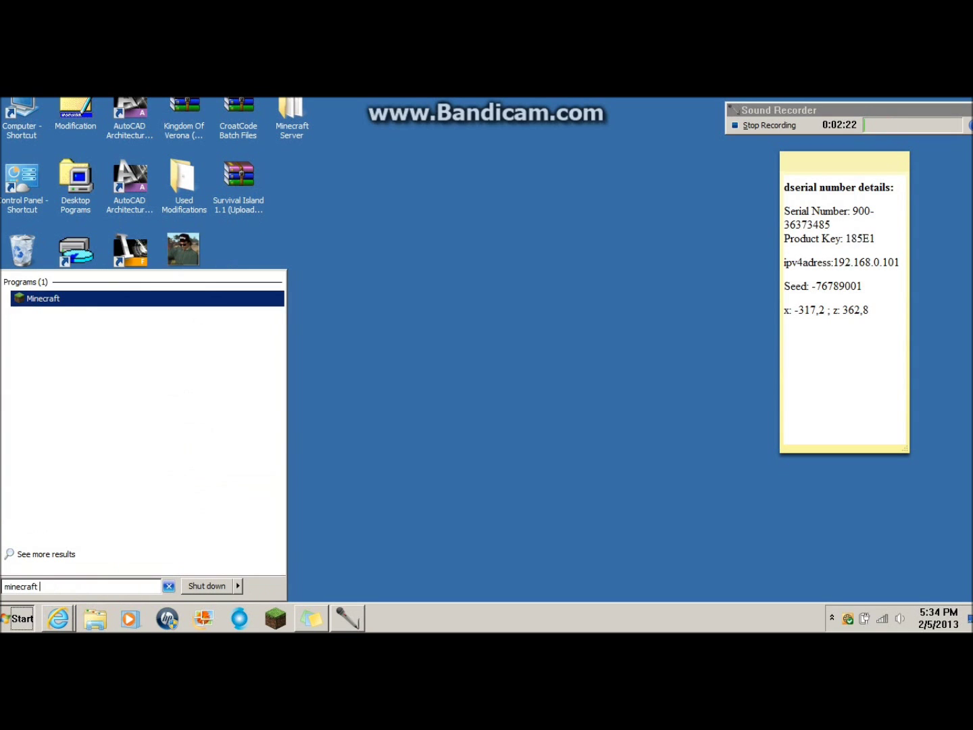
type("forge")
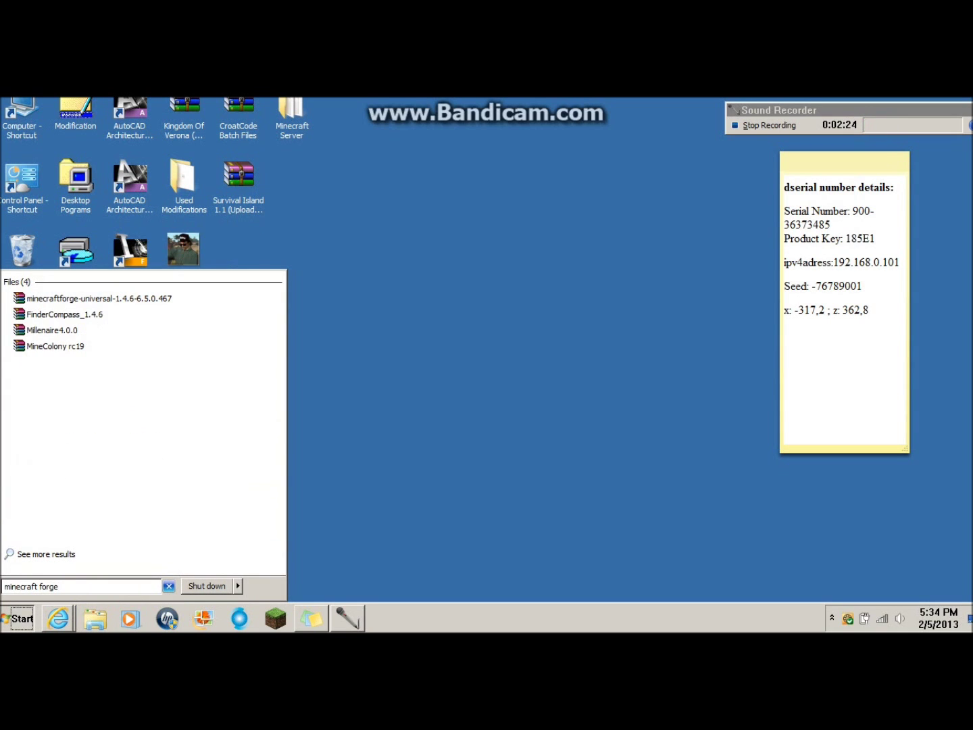
left_click_drag(98, 298, 347, 115)
left_click(433, 230)
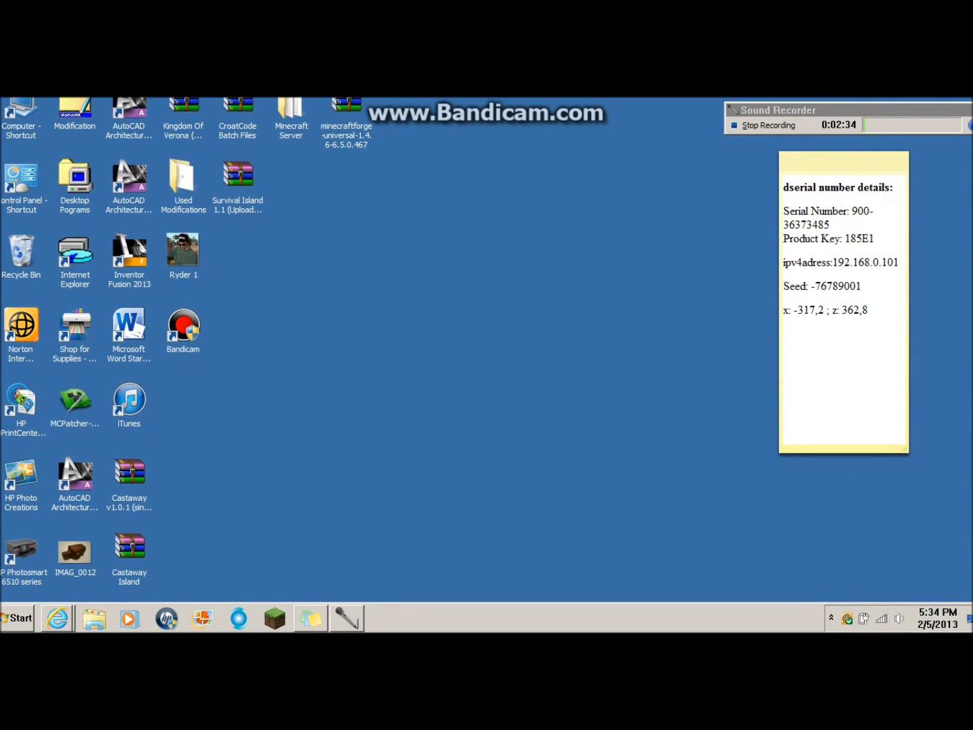
left_click(346, 121)
left_click_drag(346, 132, 454, 280)
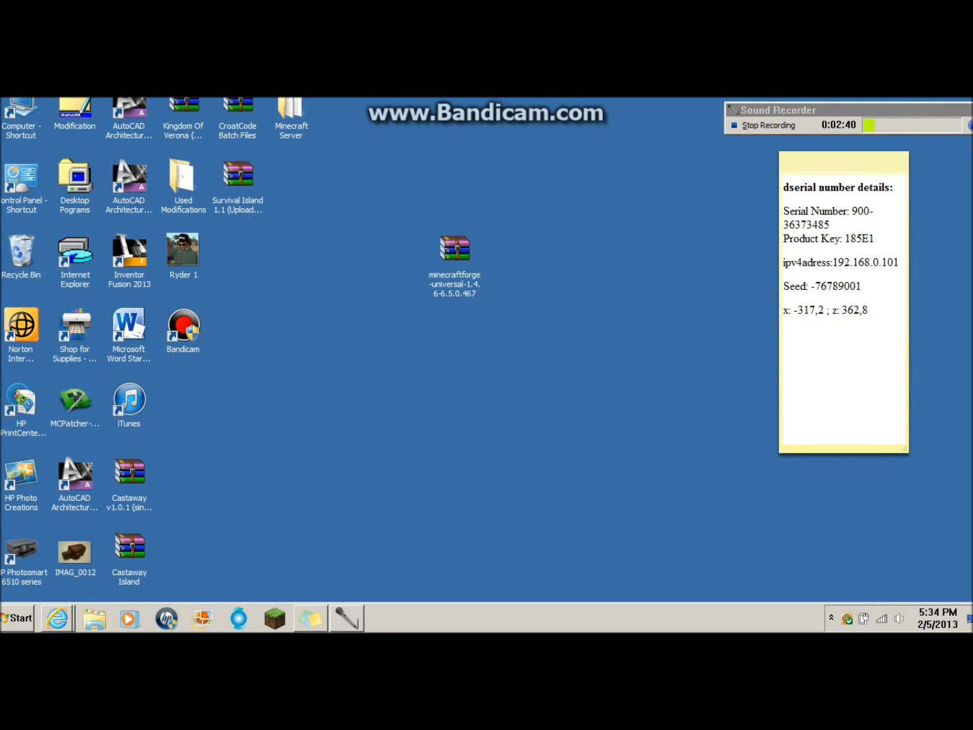
Step: Open the %appdata% Roaming folder from the Start search
left_click(18, 618)
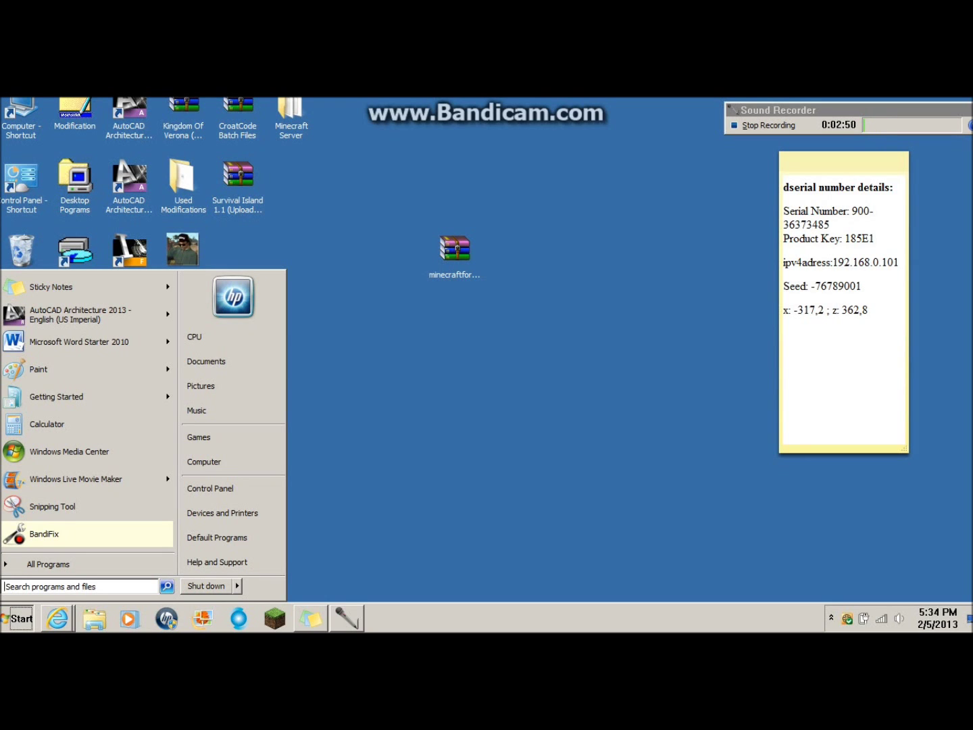
type("%ap")
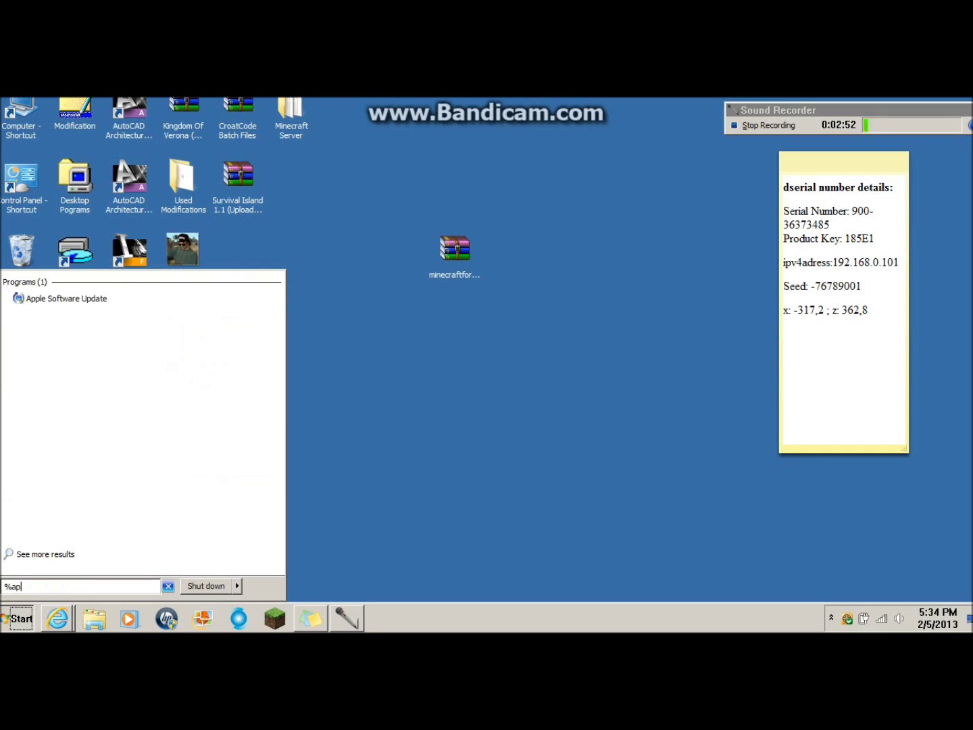
type("pdata")
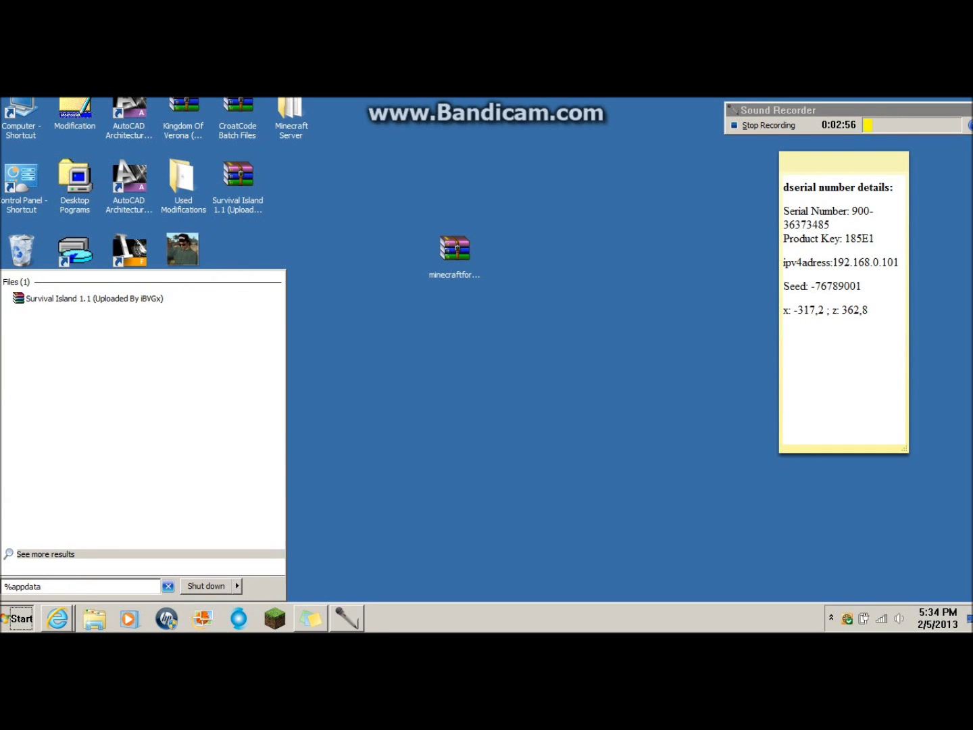
type("%")
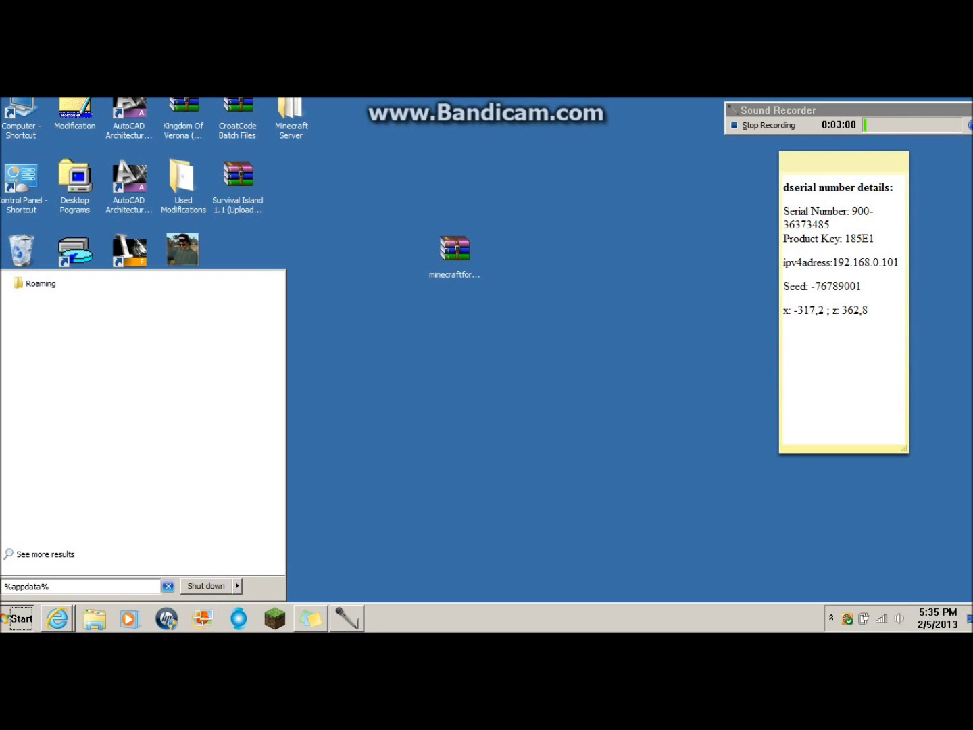
key("Return")
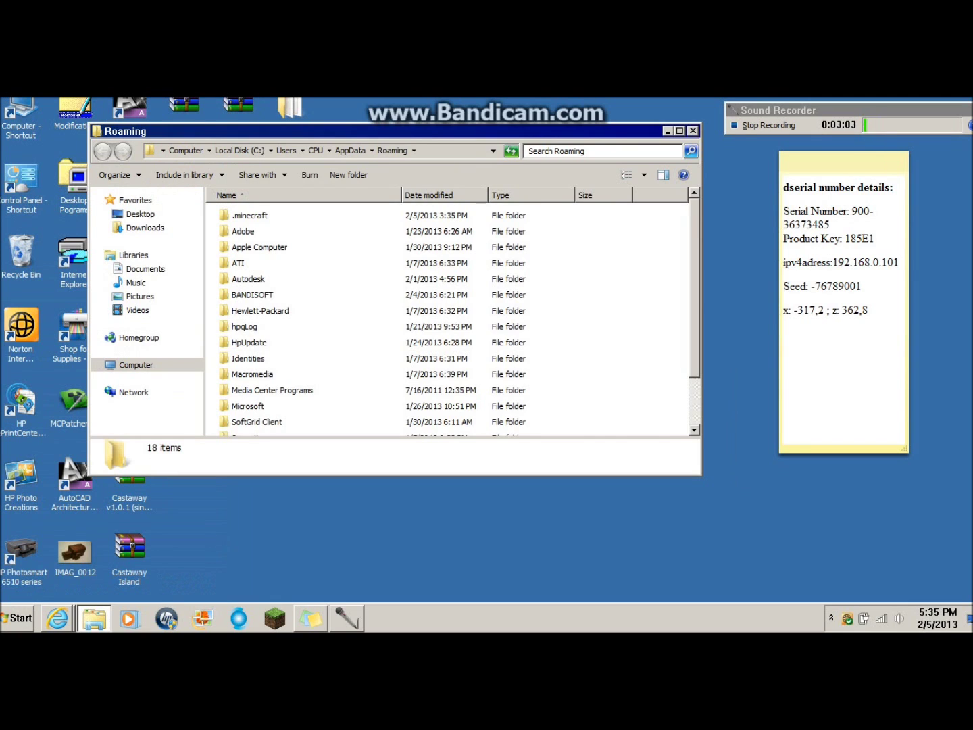
Step: Open minecraft-1.4.6.jar from .minecraft\bin with the WinRAR archiver
double_click(249, 216)
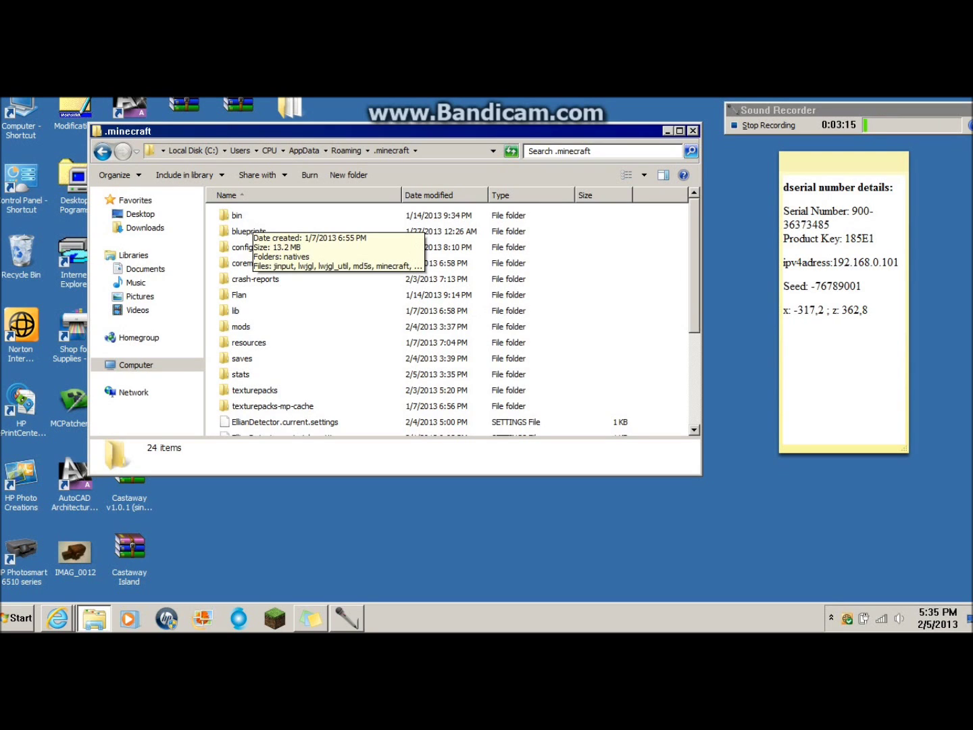
double_click(237, 216)
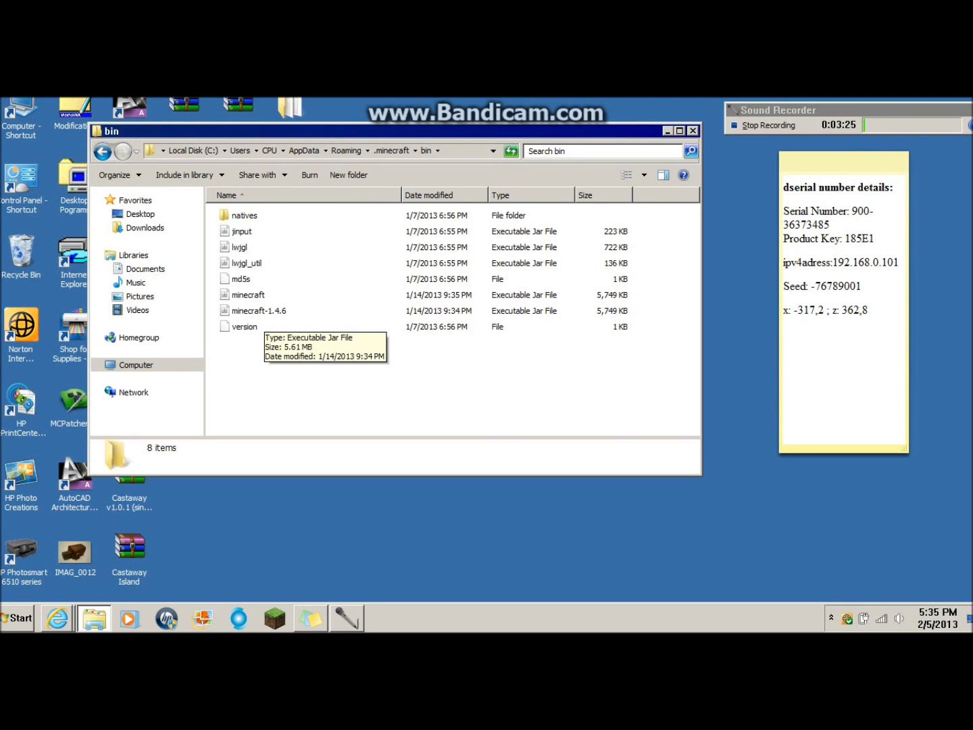
left_click(265, 313)
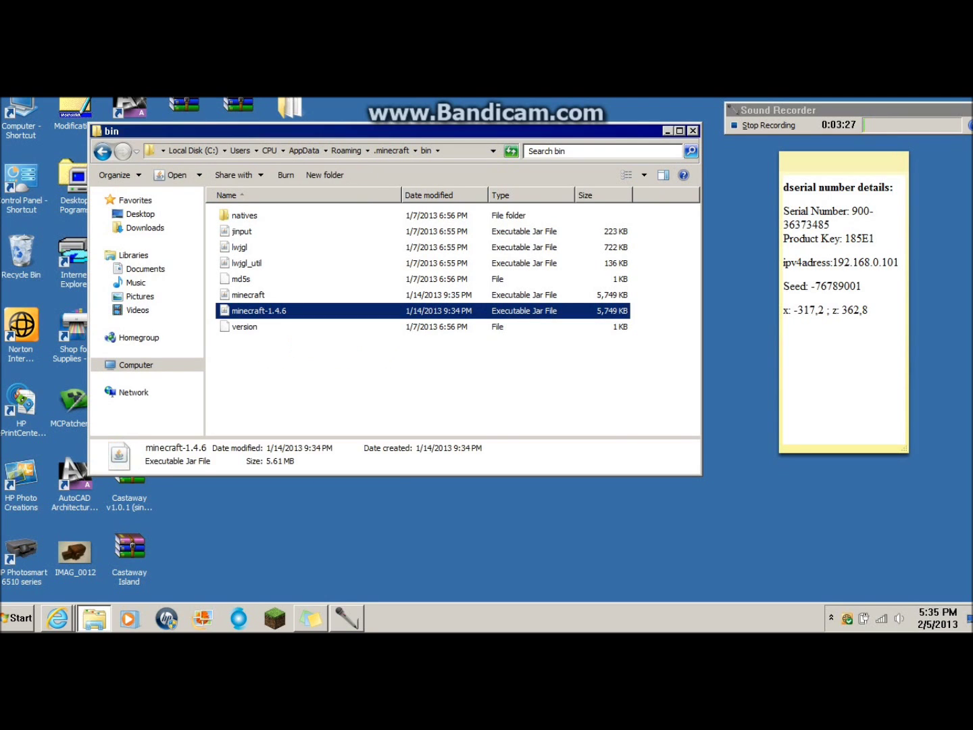
right_click(270, 310)
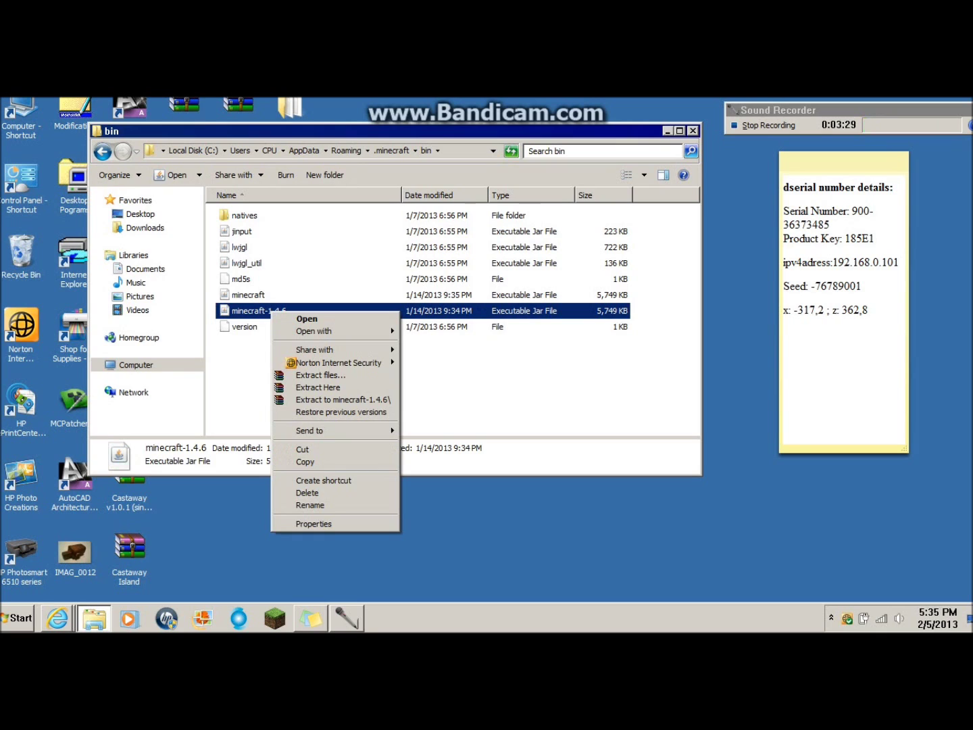
mouse_move(318, 332)
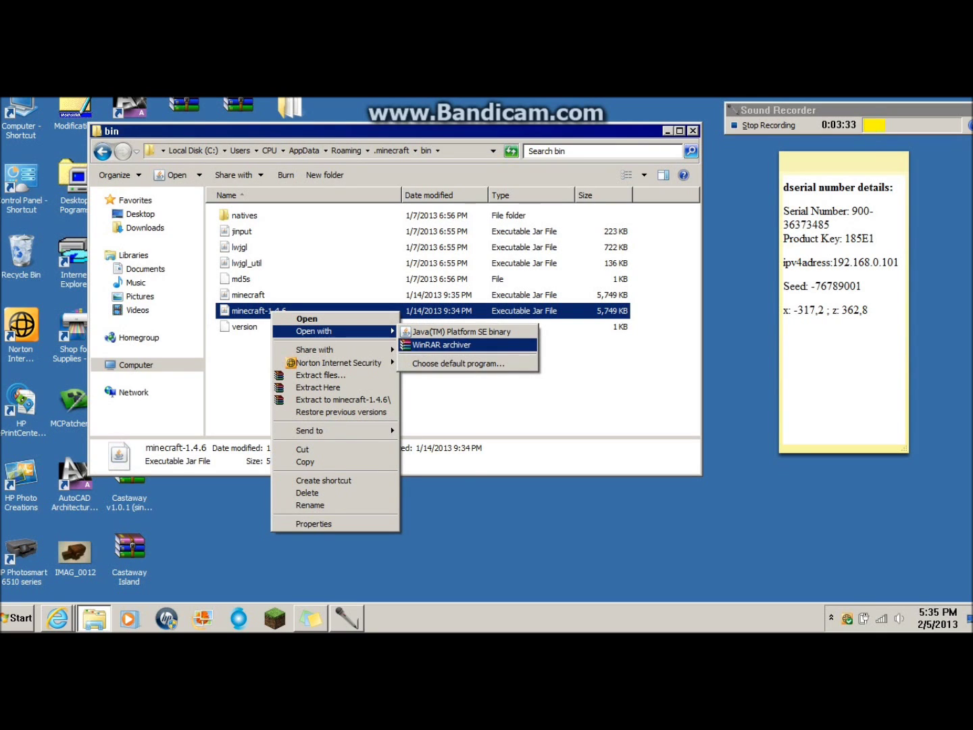
left_click(441, 345)
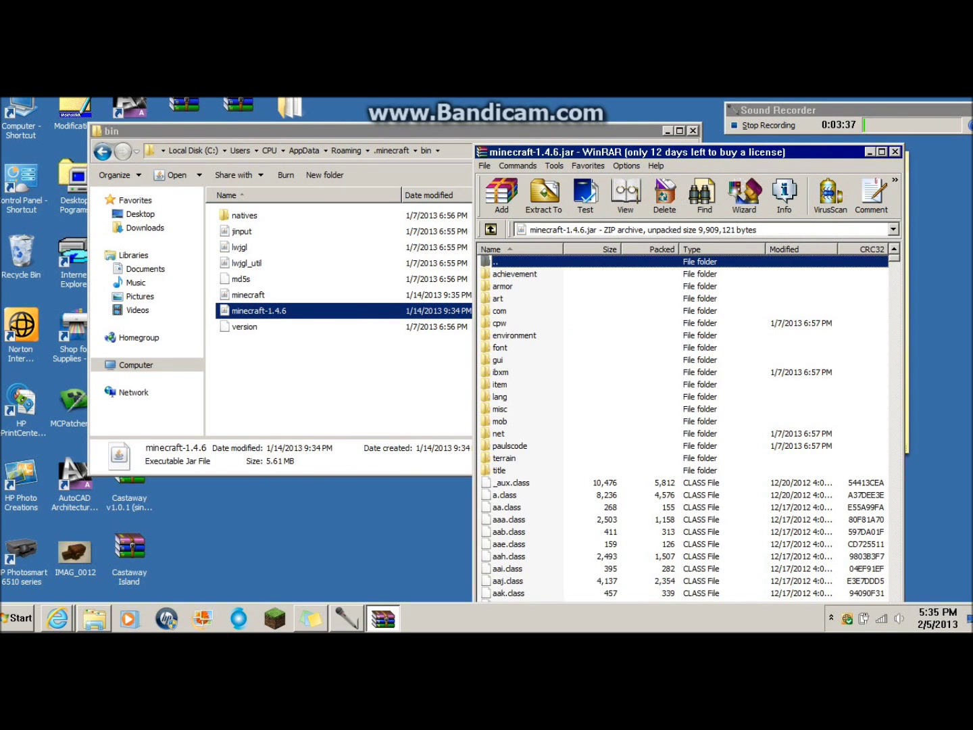
Step: Move the jar archive window to the left and minimize the bin folder window
left_click_drag(666, 152, 357, 157)
left_click(668, 131)
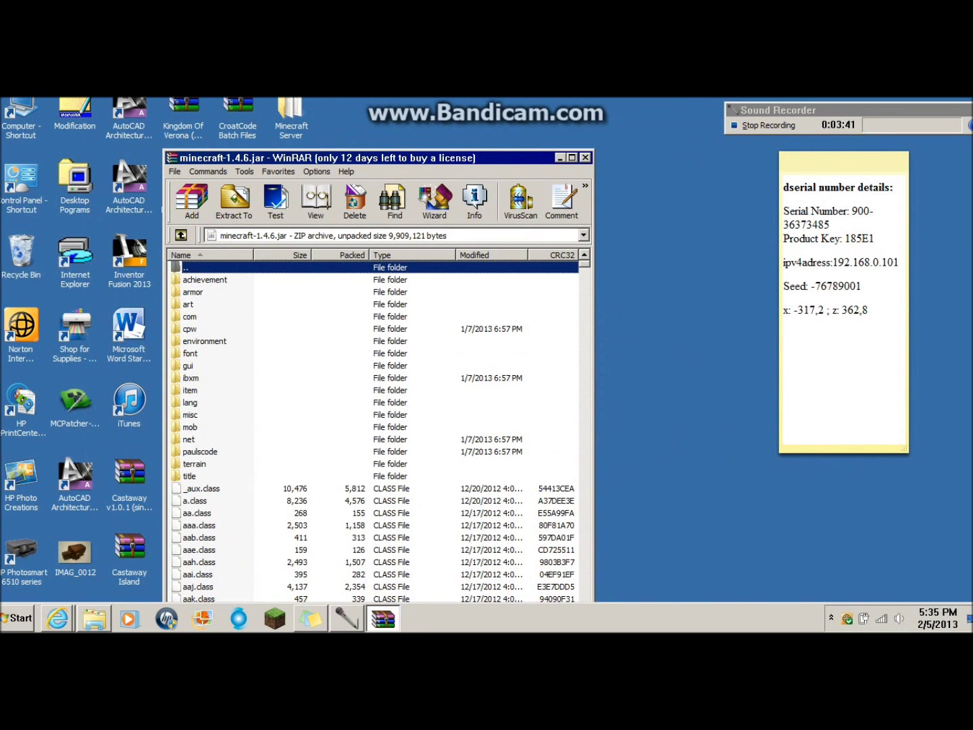
left_click_drag(372, 158, 226, 100)
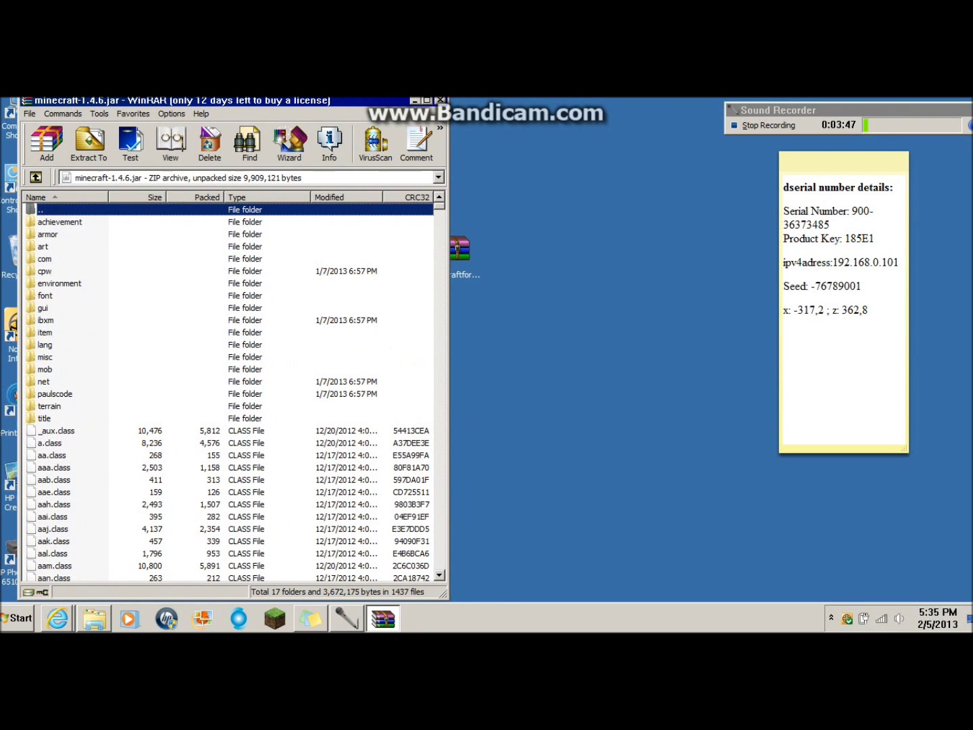
scroll(230, 392, "down", 20)
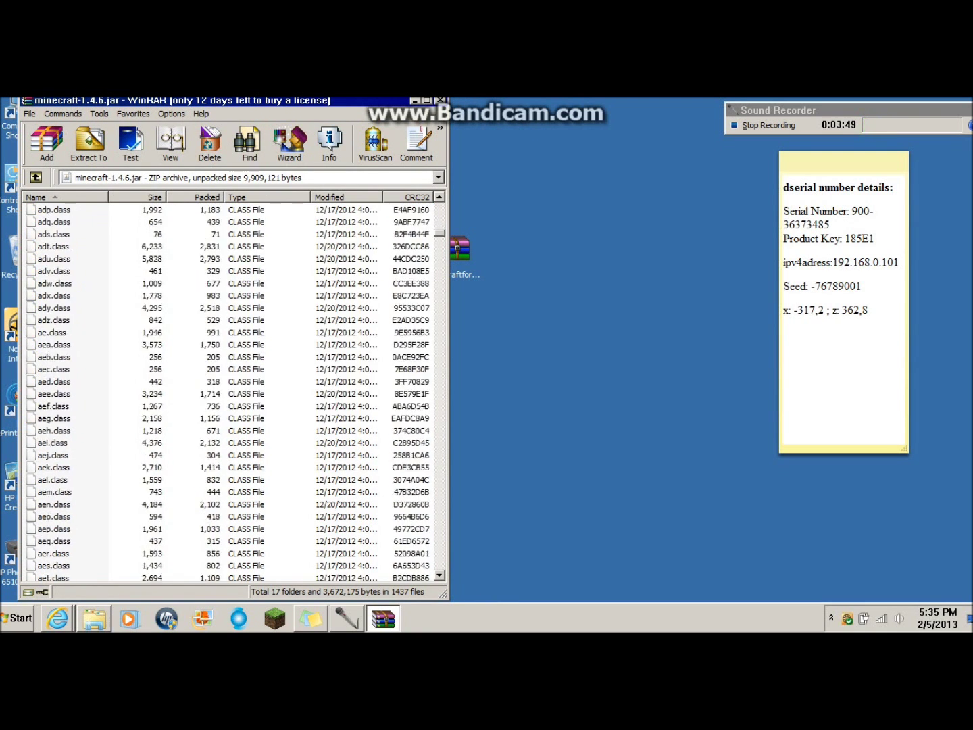
scroll(230, 392, "up", 20)
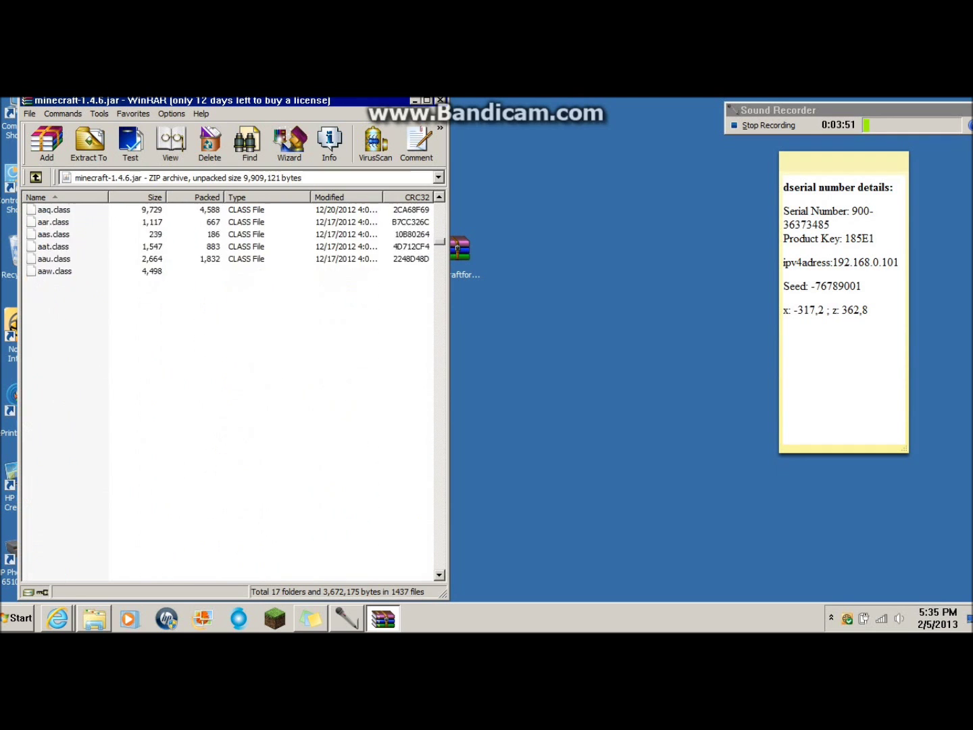
Step: Pull the Forge universal zip out from behind the window and open it
left_click_drag(461, 249, 563, 249)
left_click(609, 311)
double_click(563, 249)
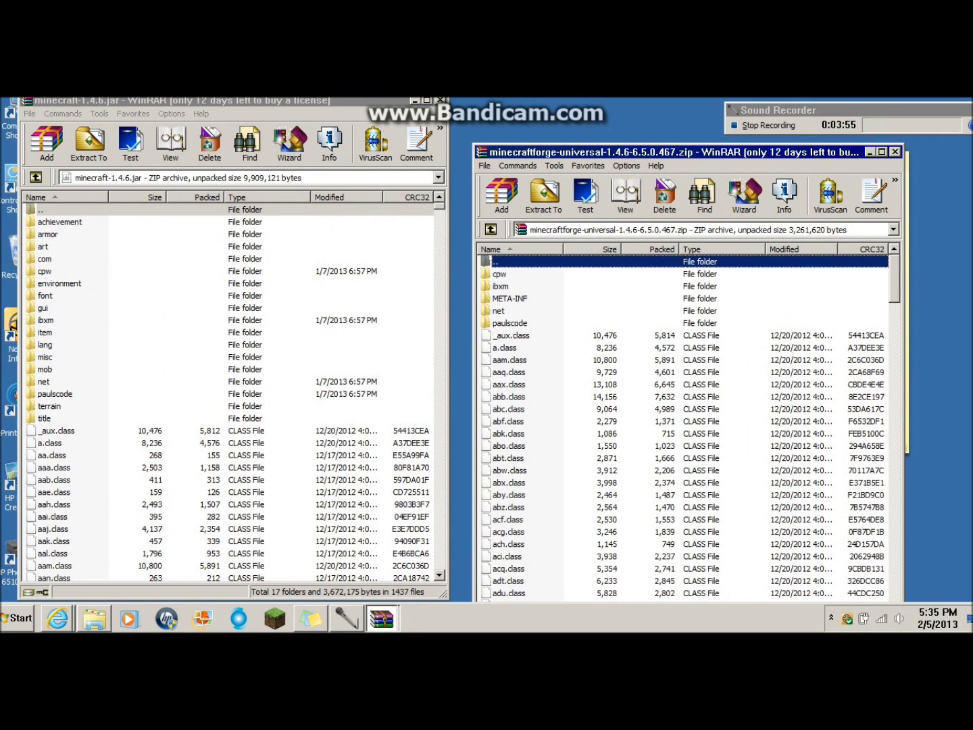
Step: Place the Forge archive window beside the jar window and select its cpw folder
left_click_drag(676, 152, 665, 93)
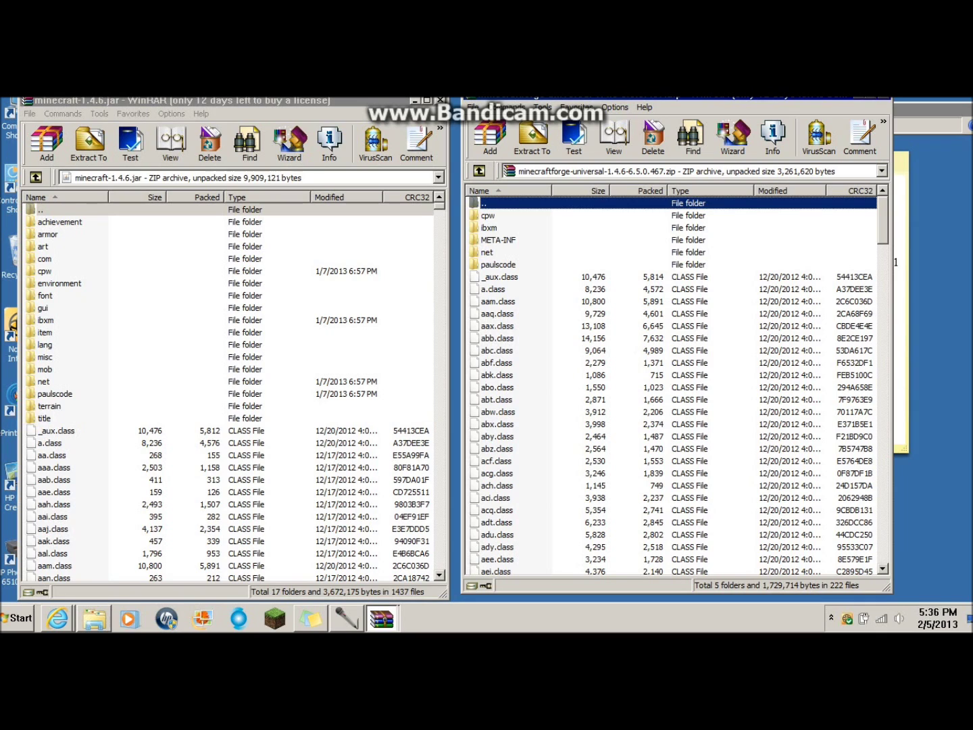
left_click(488, 216)
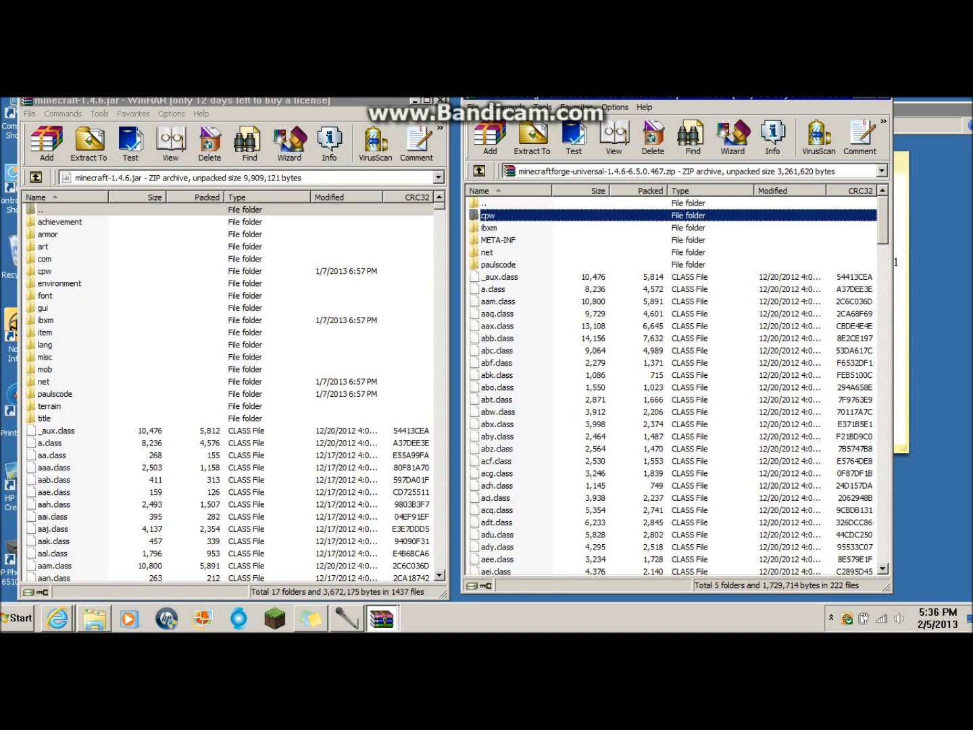
left_click(485, 203)
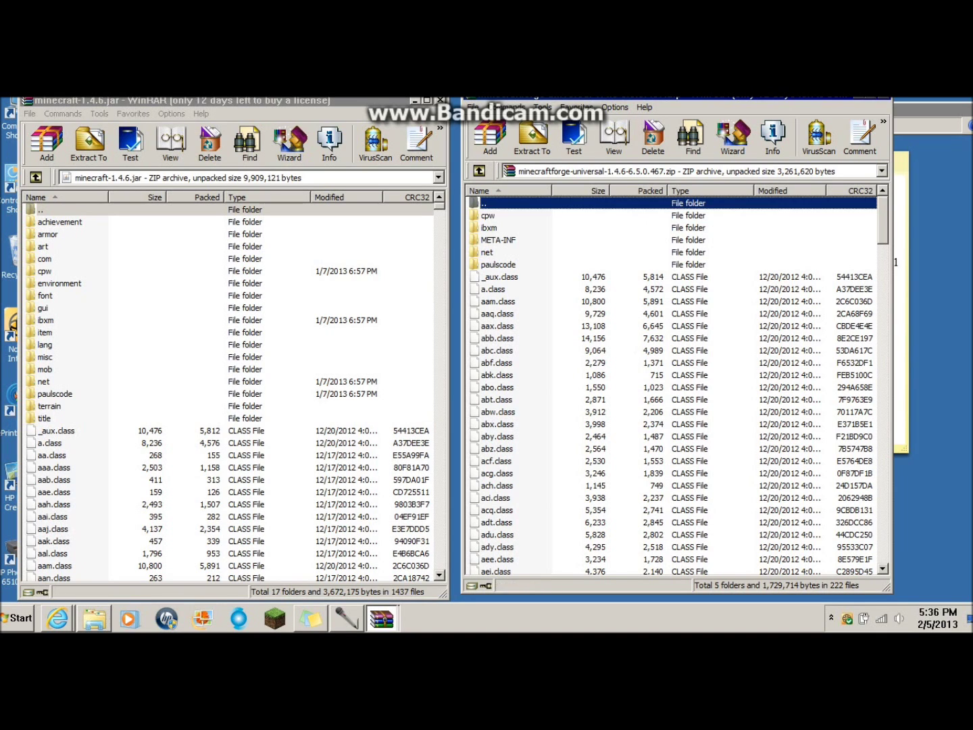
left_click(488, 215)
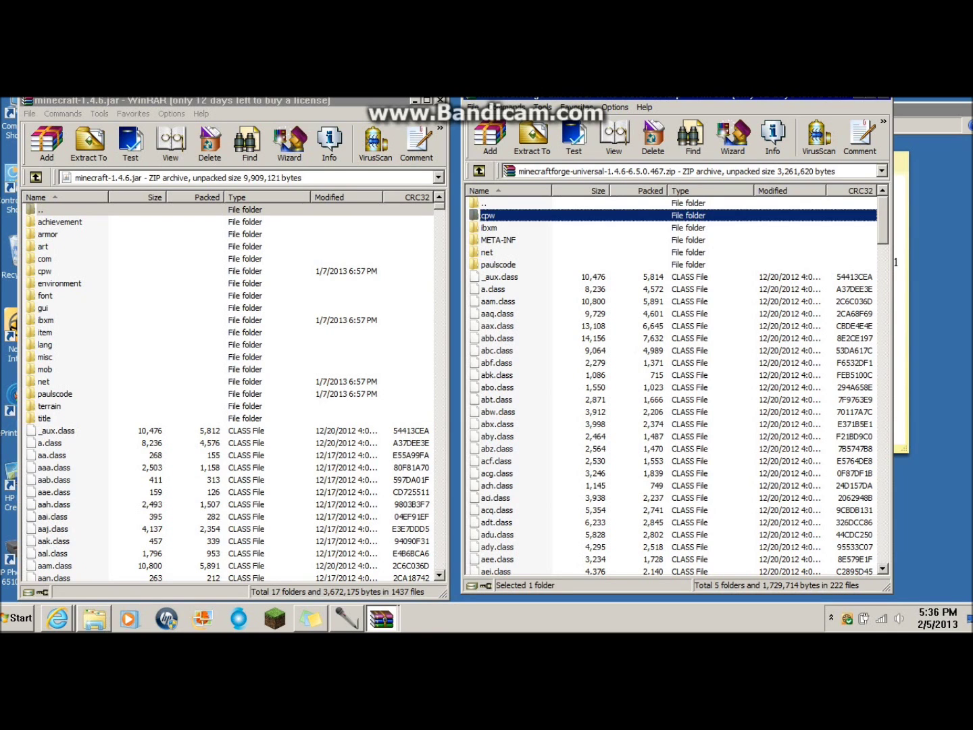
Step: Select all entries in the Forge archive, pick aaq.class, then close the Forge window
right_click(556, 265)
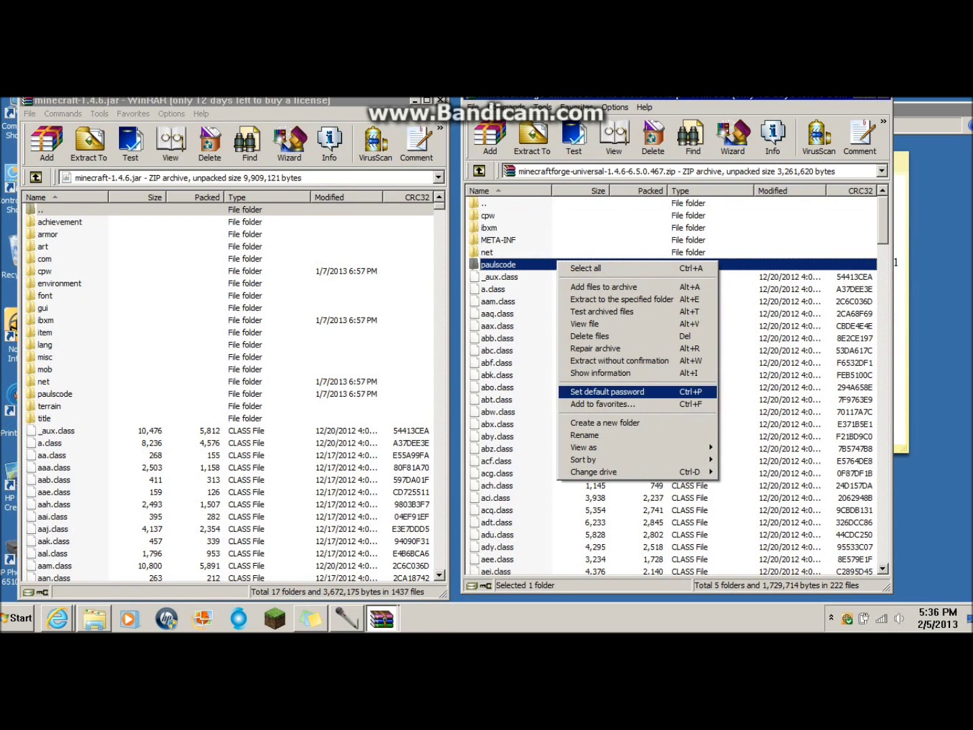
key("Up")
key("Up")
key("Up")
key("Up")
key("Up")
key("Up")
key("Up")
key("Up")
key("Up")
key("Up")
key("Up")
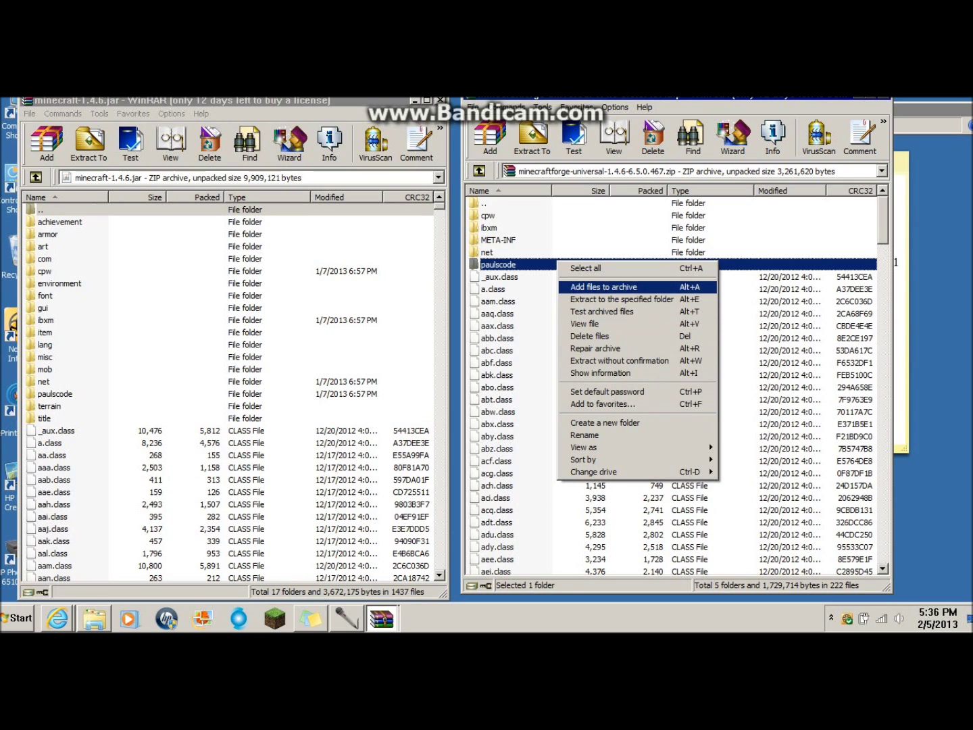
key("Return")
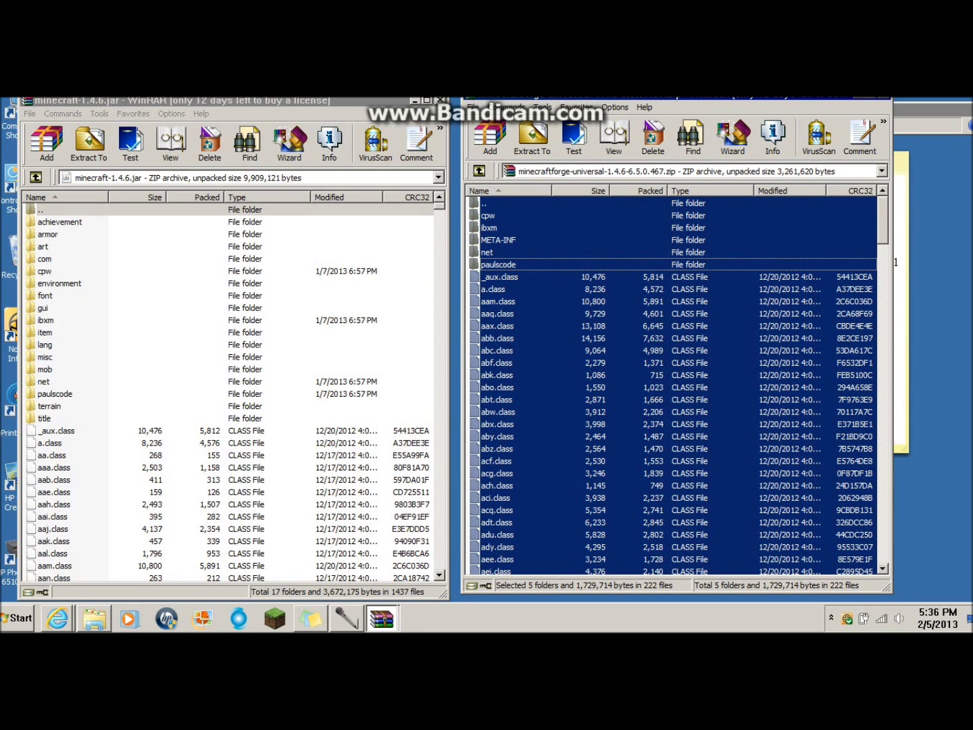
left_click(541, 313)
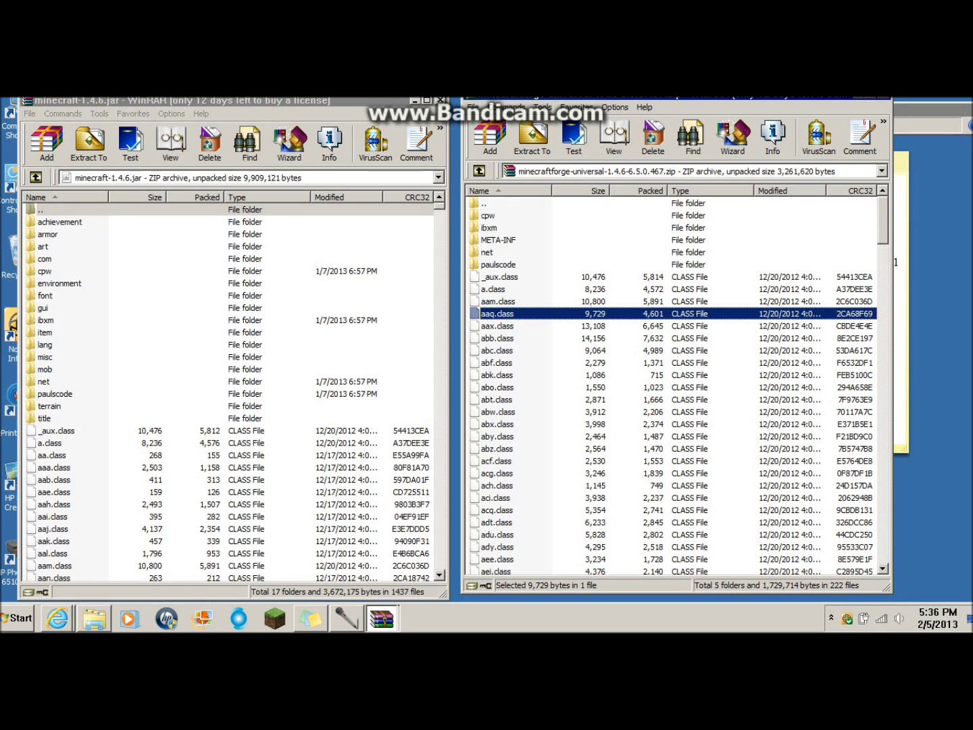
left_click(887, 101)
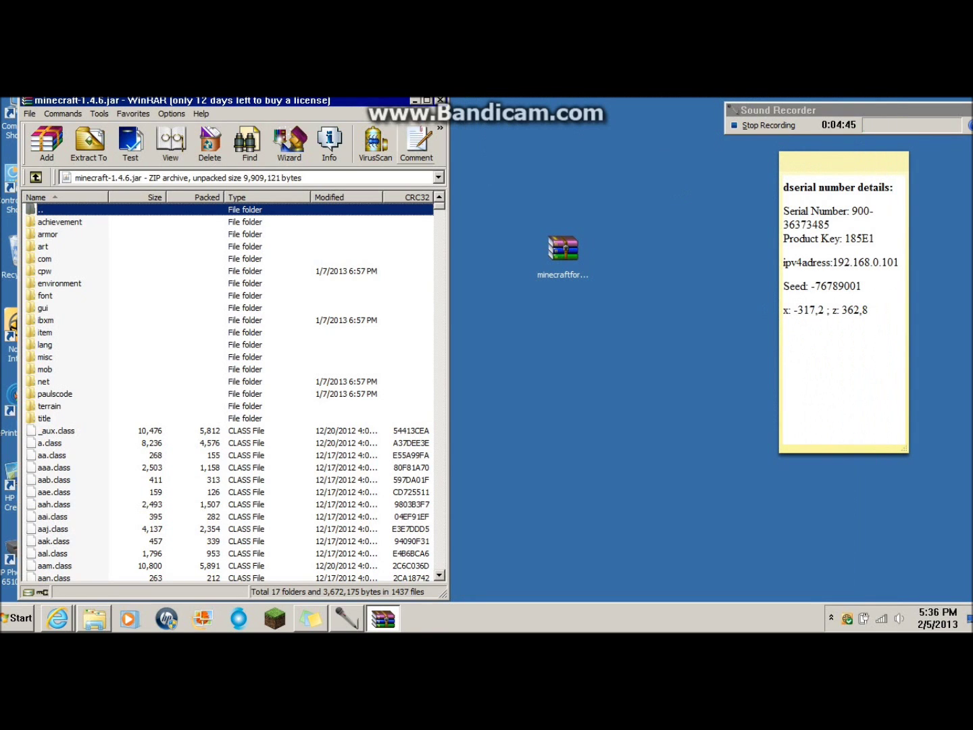
Step: Close the WinRAR archive, launch Minecraft, log in and decline the update to keep the modded version
left_click(441, 101)
left_click(275, 618)
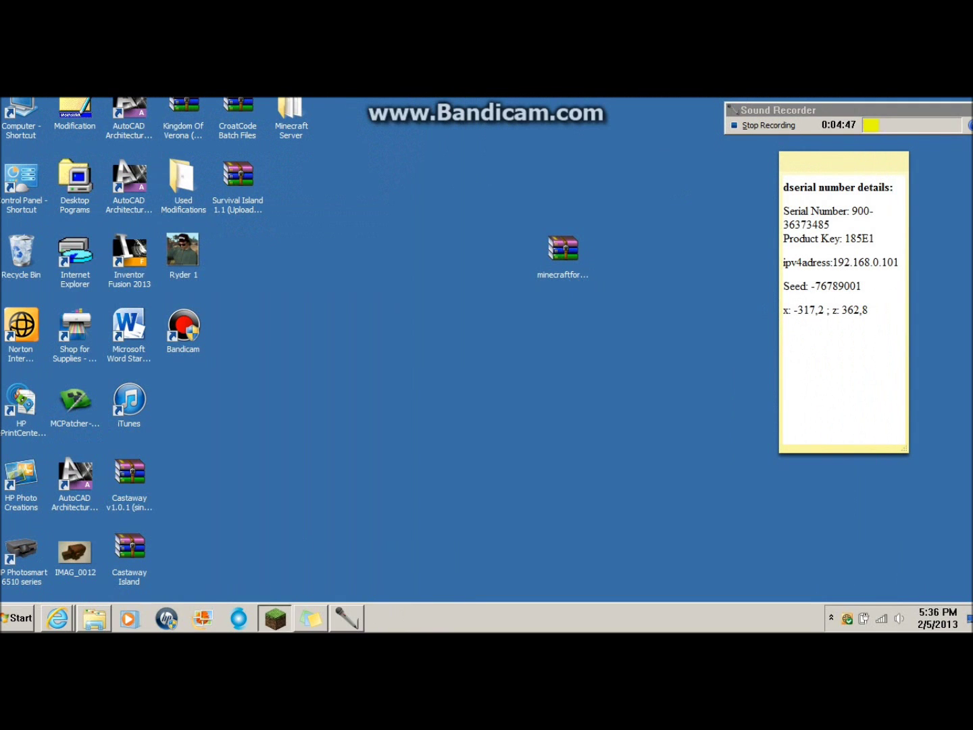
left_click(528, 357)
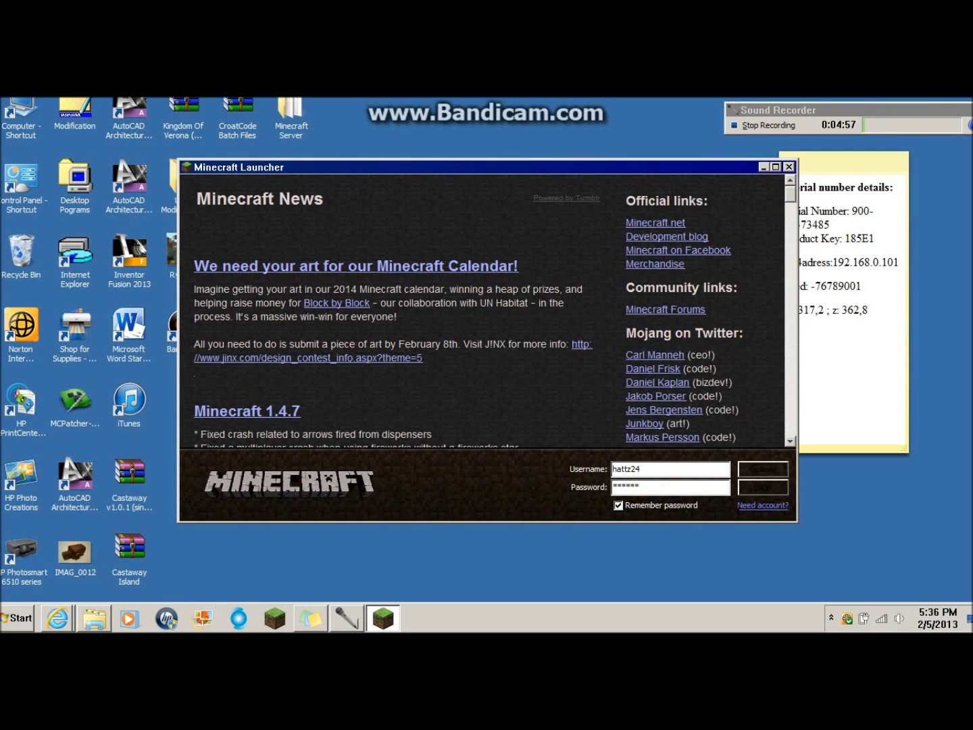
left_click(764, 487)
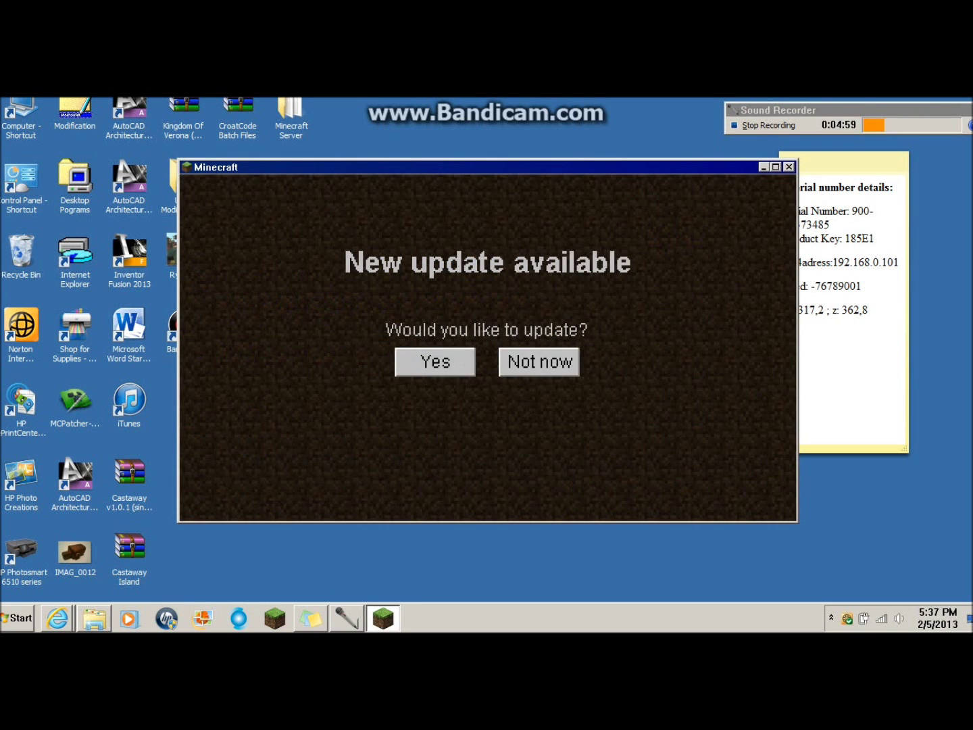
left_click(539, 362)
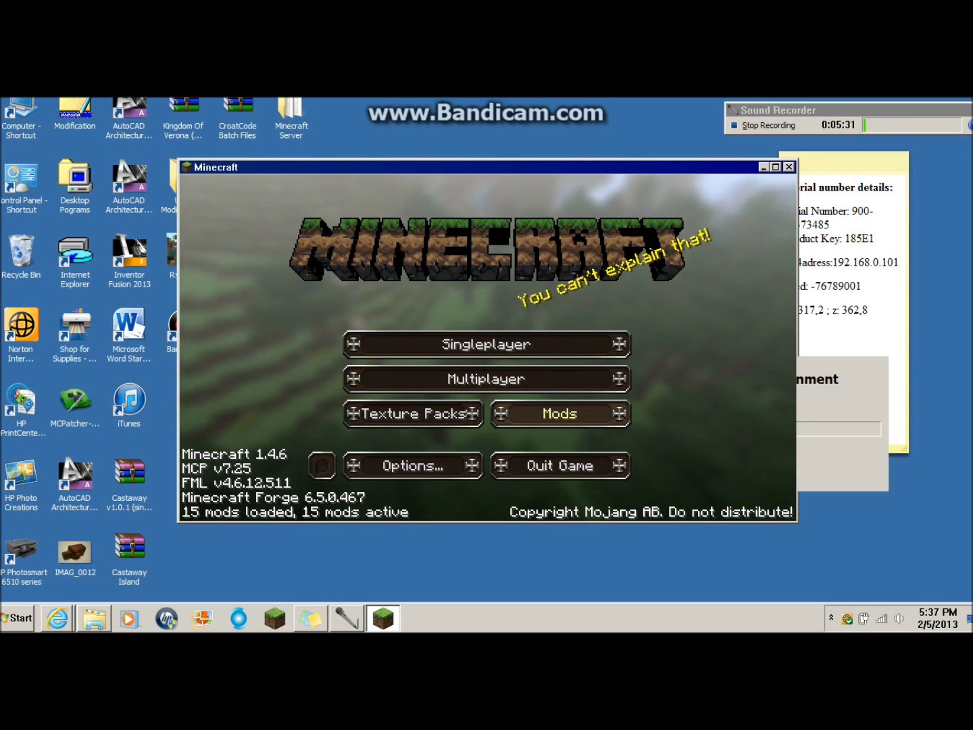
Step: Check the Mods list showing Forge 6.5.0.467 with 15 mods active, then return to the title screen
left_click(560, 413)
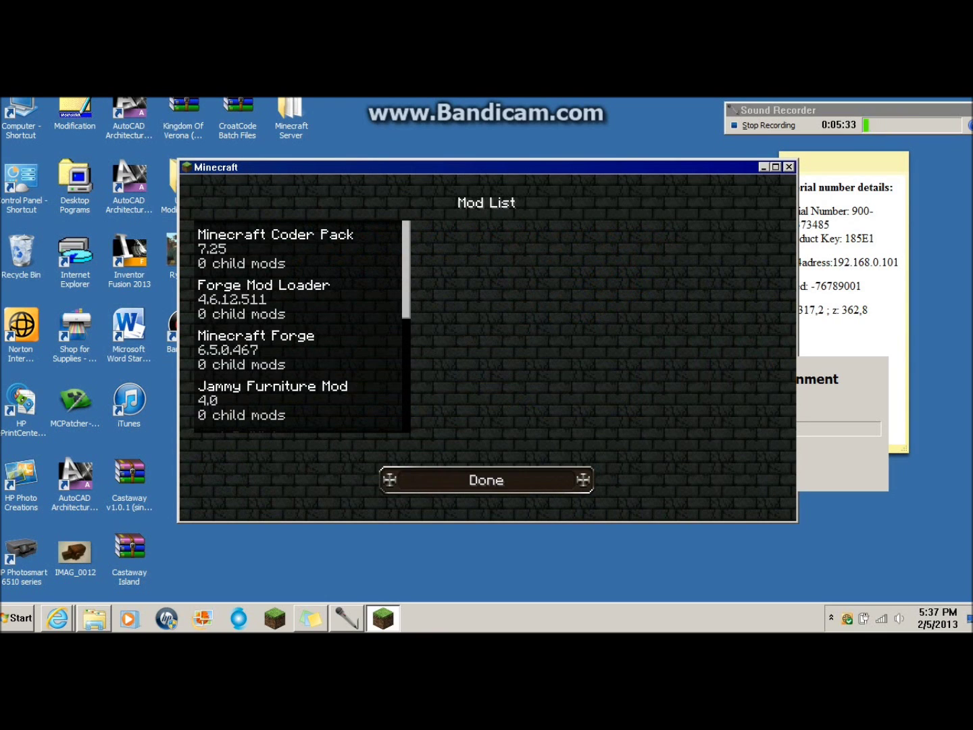
scroll(301, 325, "down", 1)
scroll(301, 324, "up", 1)
left_click(487, 480)
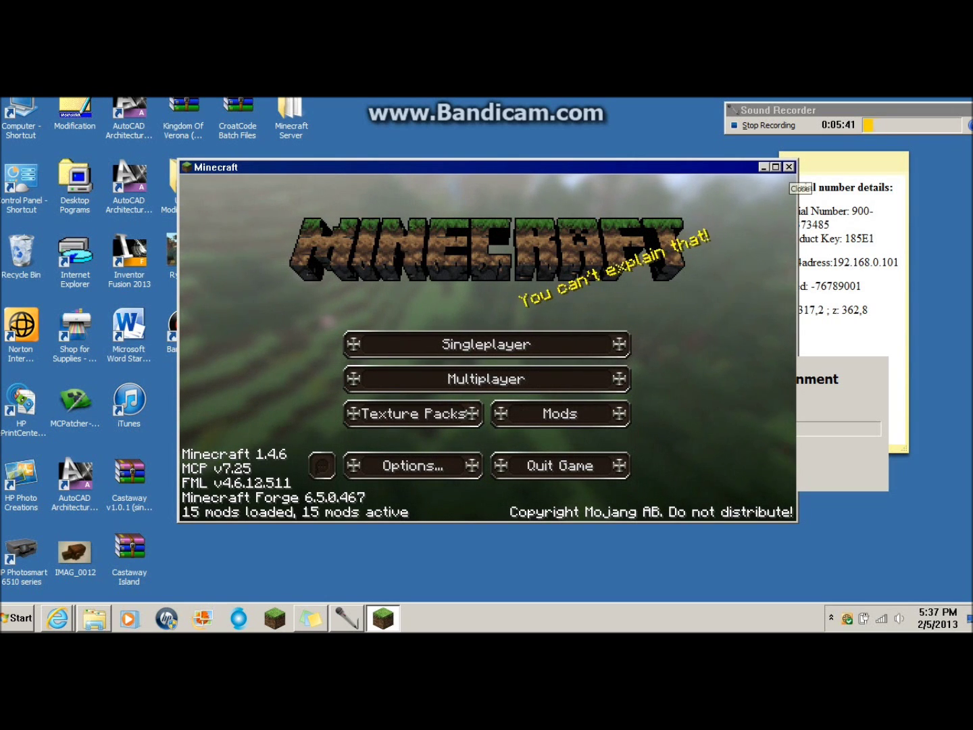
Step: Close the Minecraft game and bring the ComputerCraft forum page in Internet Explorer to the front
left_click(789, 167)
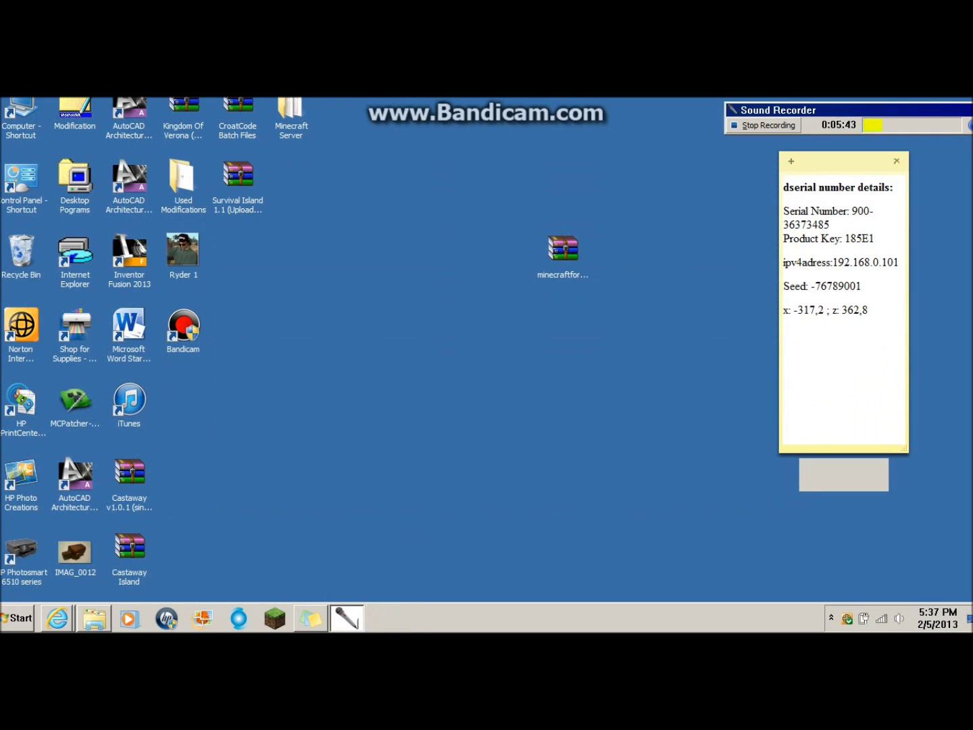
left_click(666, 270)
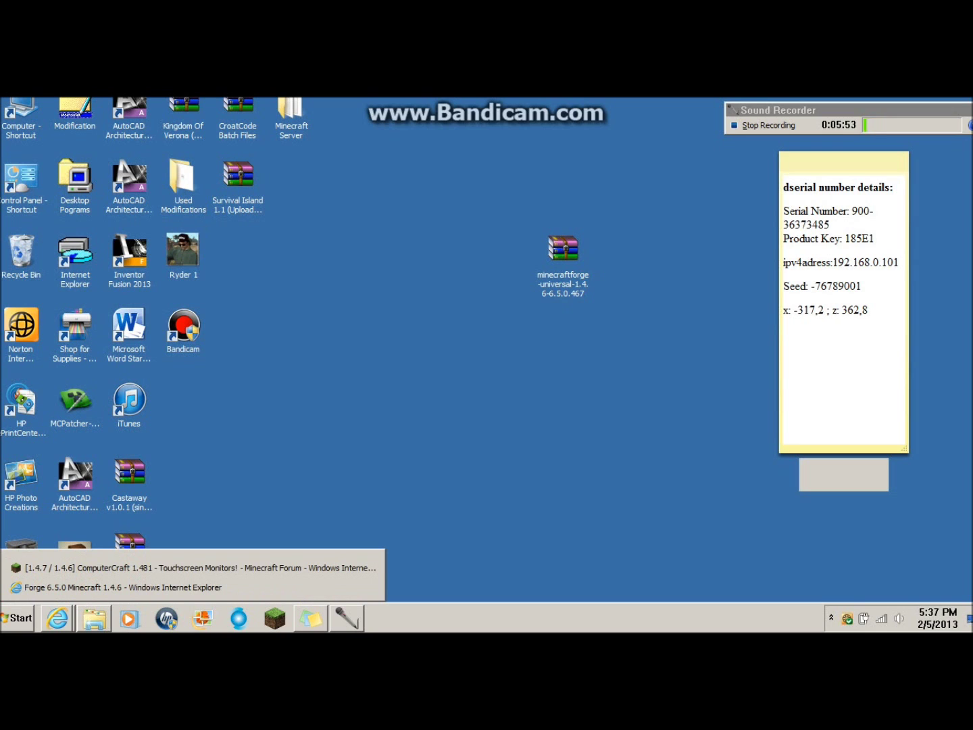
left_click(57, 618)
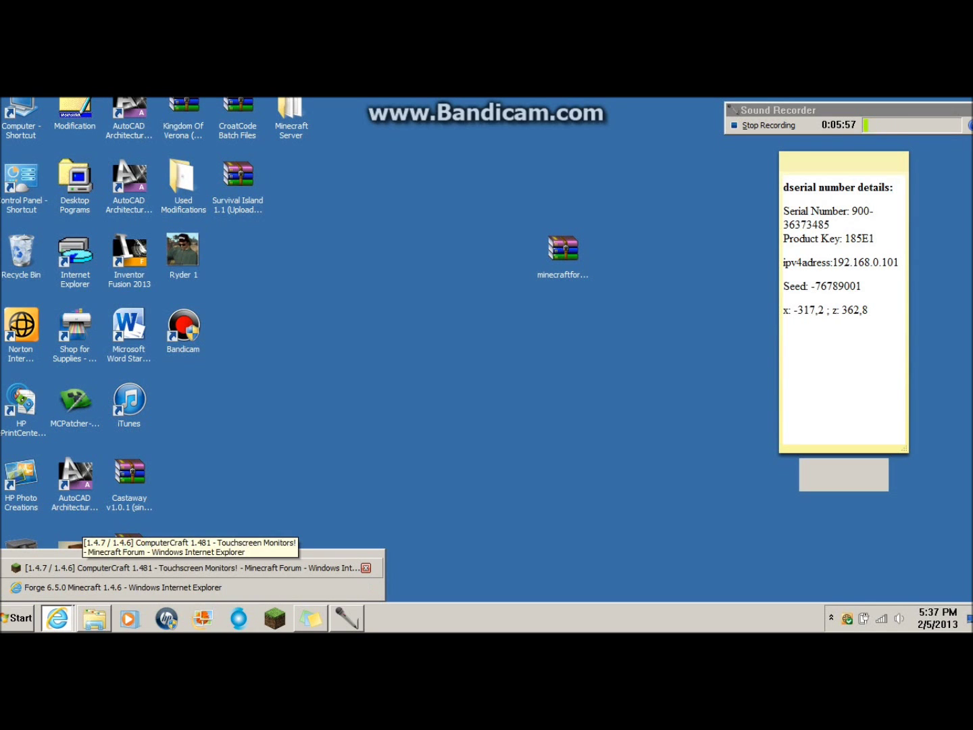
left_click(136, 568)
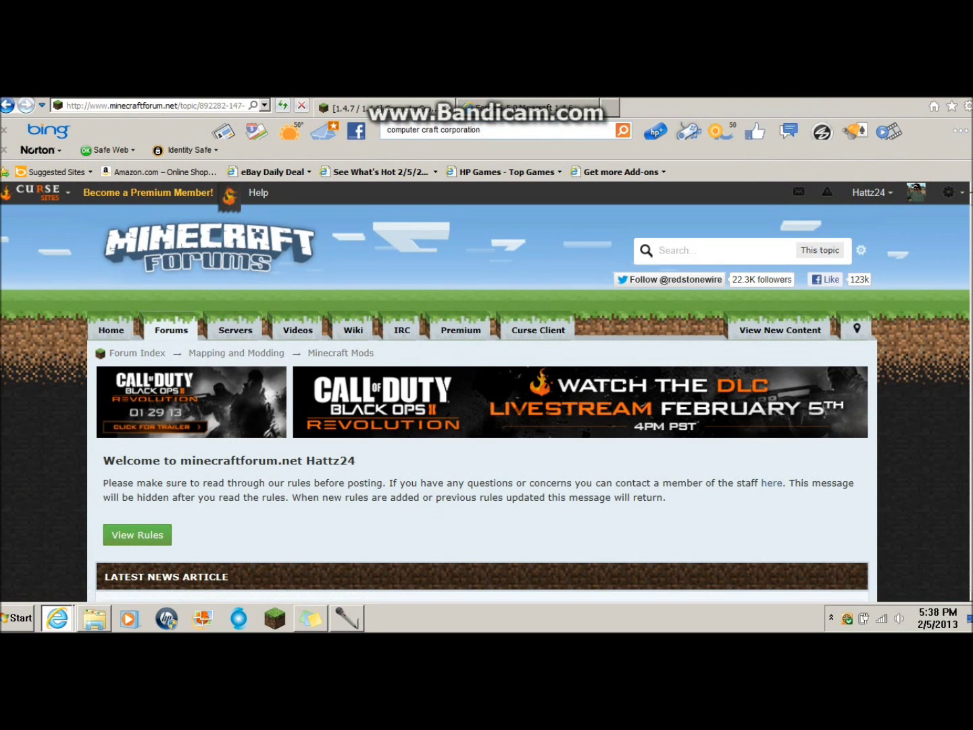
Step: Scroll the ComputerCraft 1.481 post down to its DOWNLOAD section, then minimize the browser
scroll(487, 392, "down", 15)
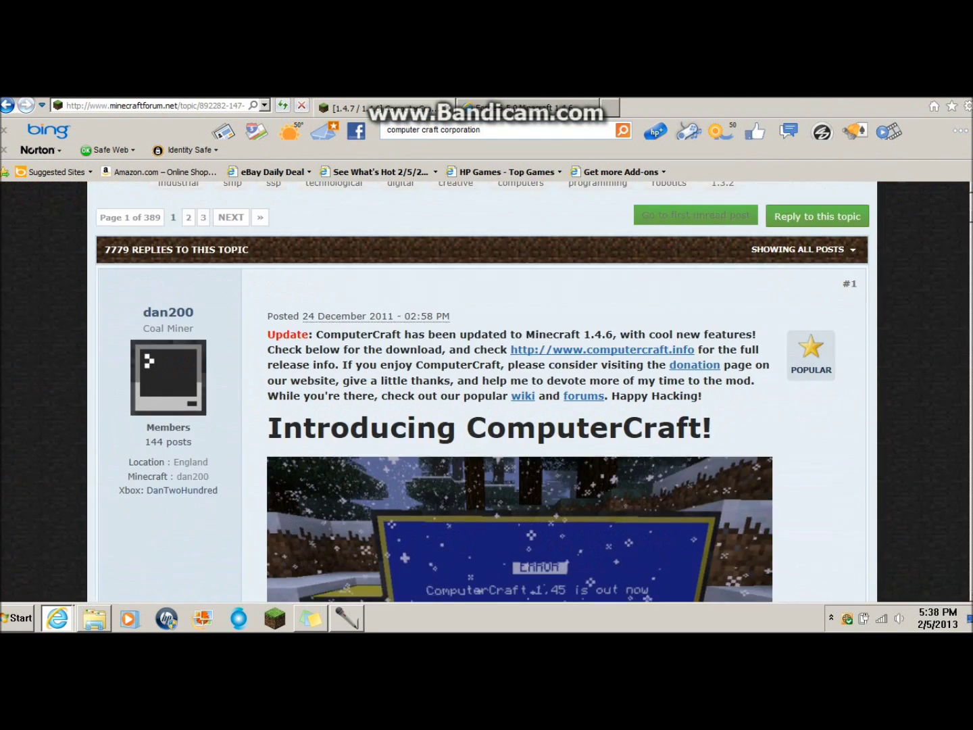
scroll(486, 392, "down", 15)
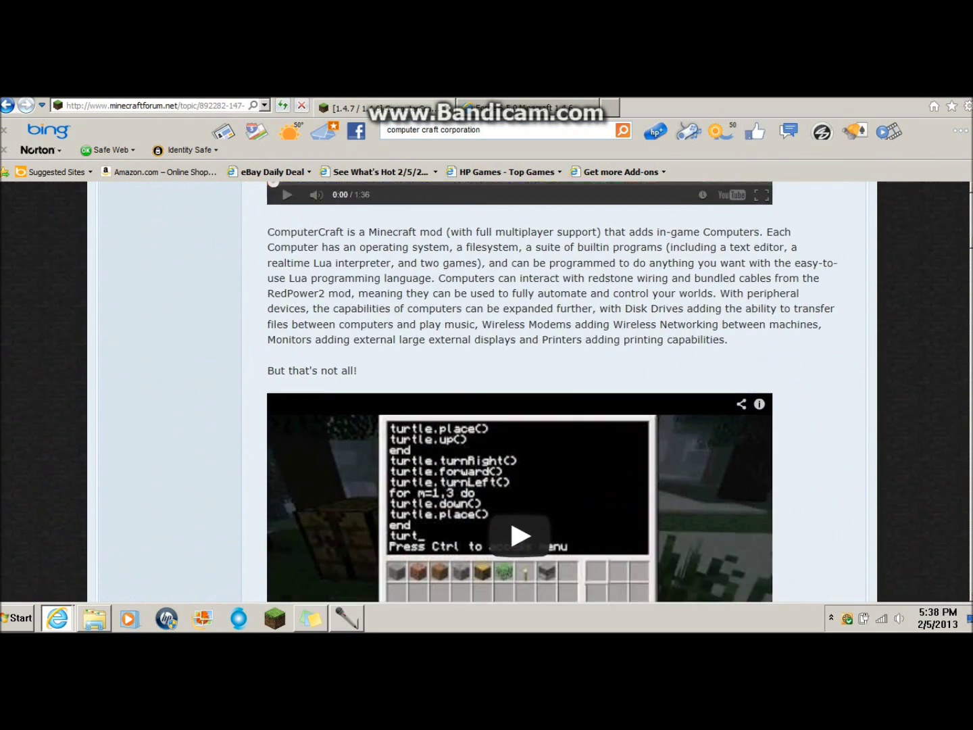
scroll(487, 392, "down", 3)
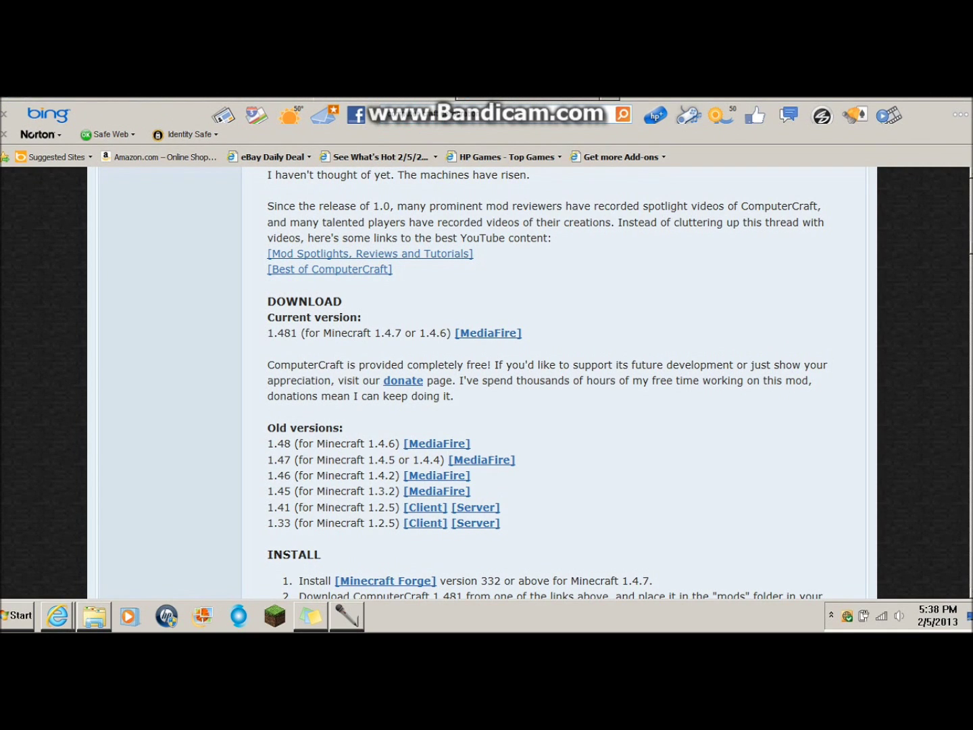
left_click(938, 98)
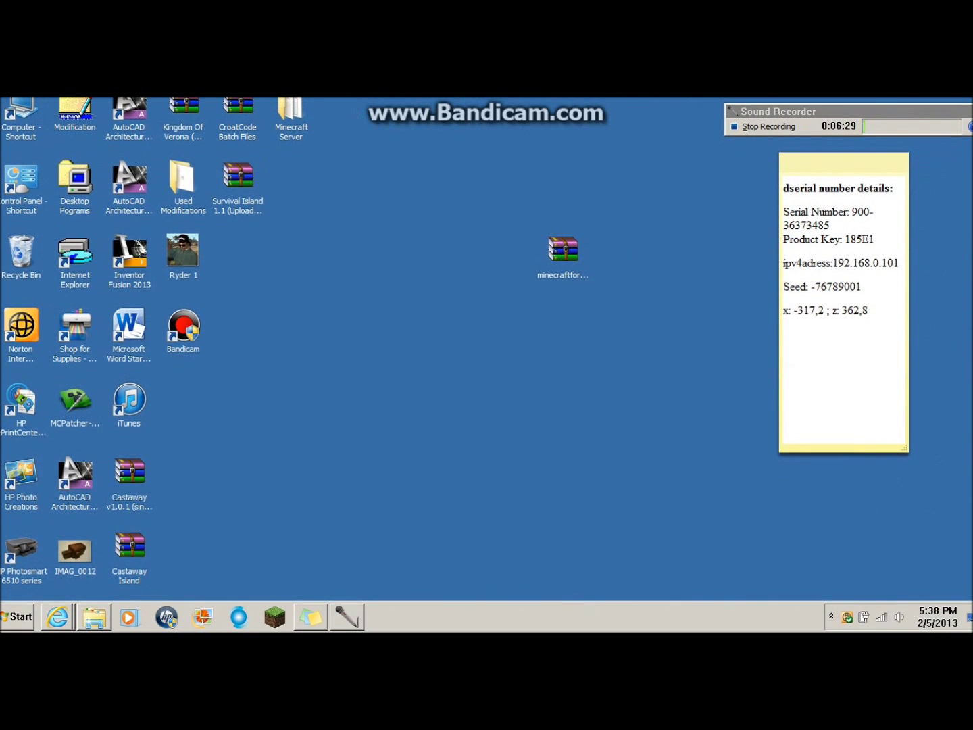
Step: Open %appdata%\.minecraft\mods and select the ComputerCraft1.481 archive
left_click(514, 338)
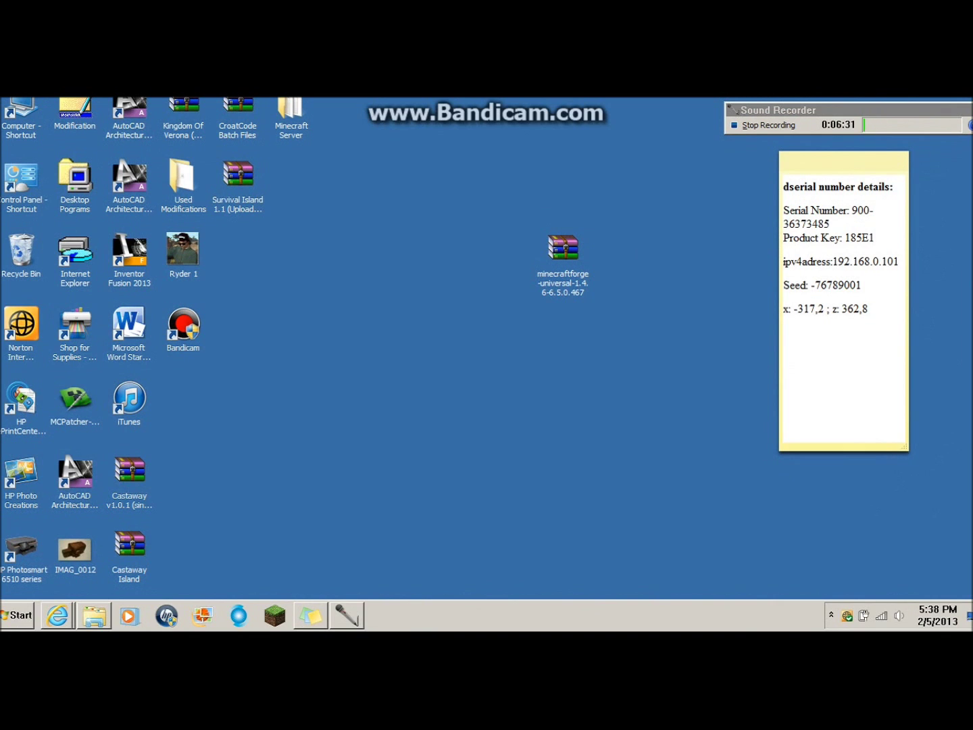
key("super")
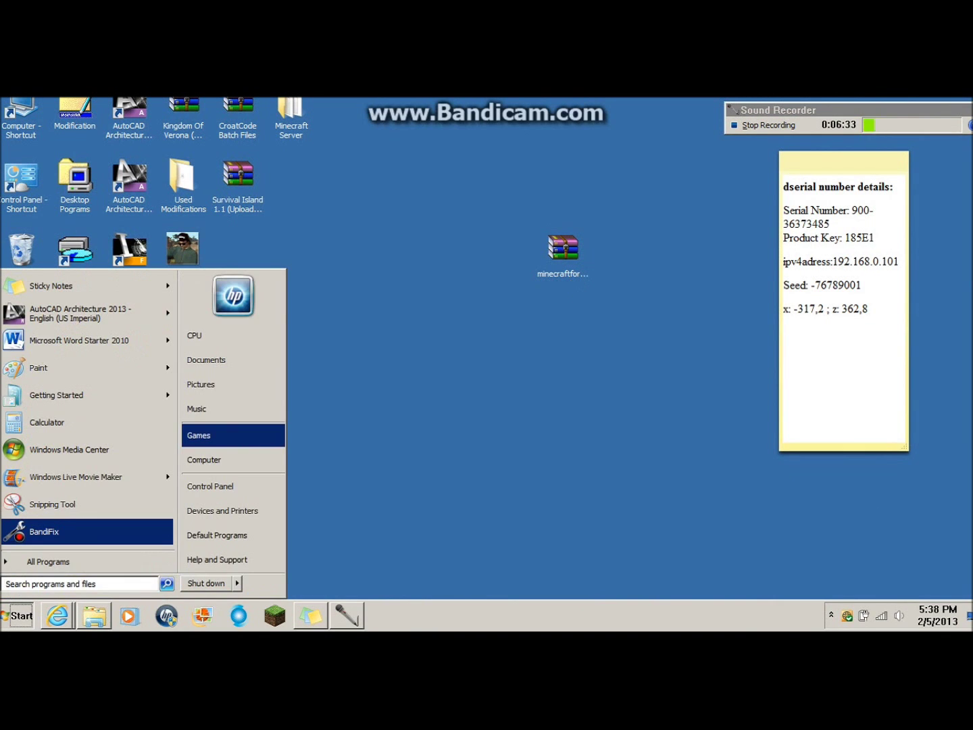
type("%appd")
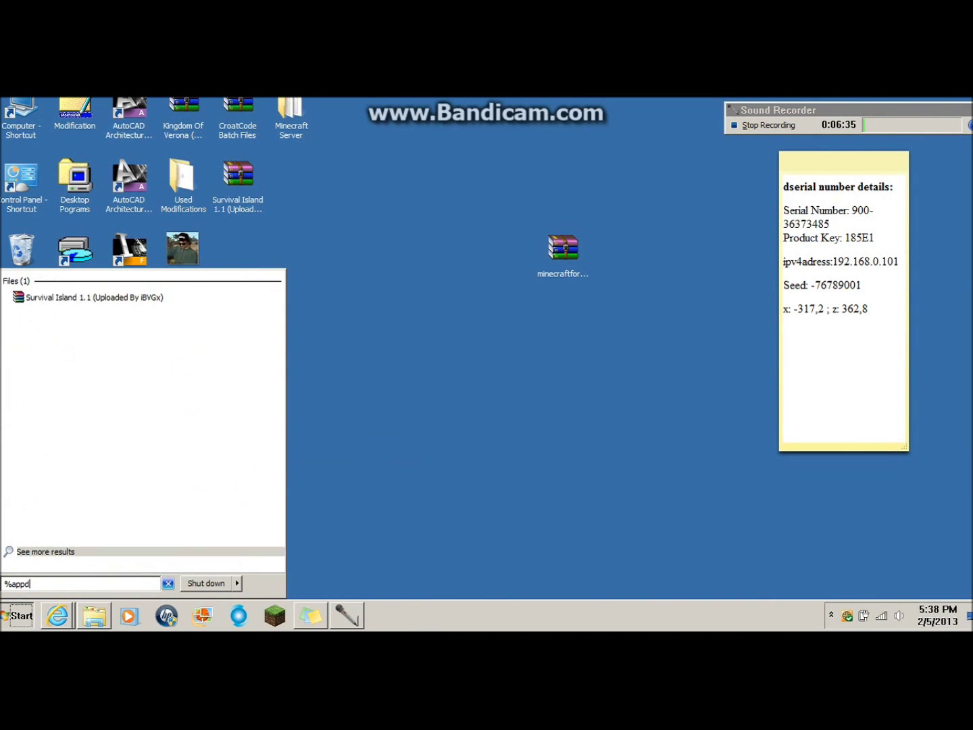
type("ata%")
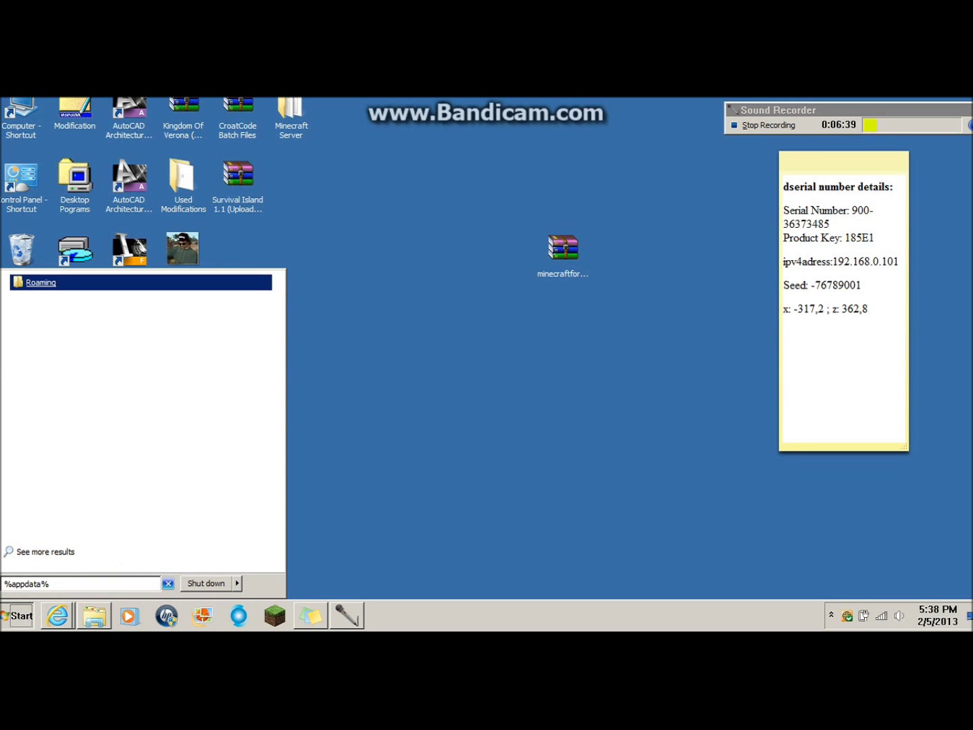
key("Return")
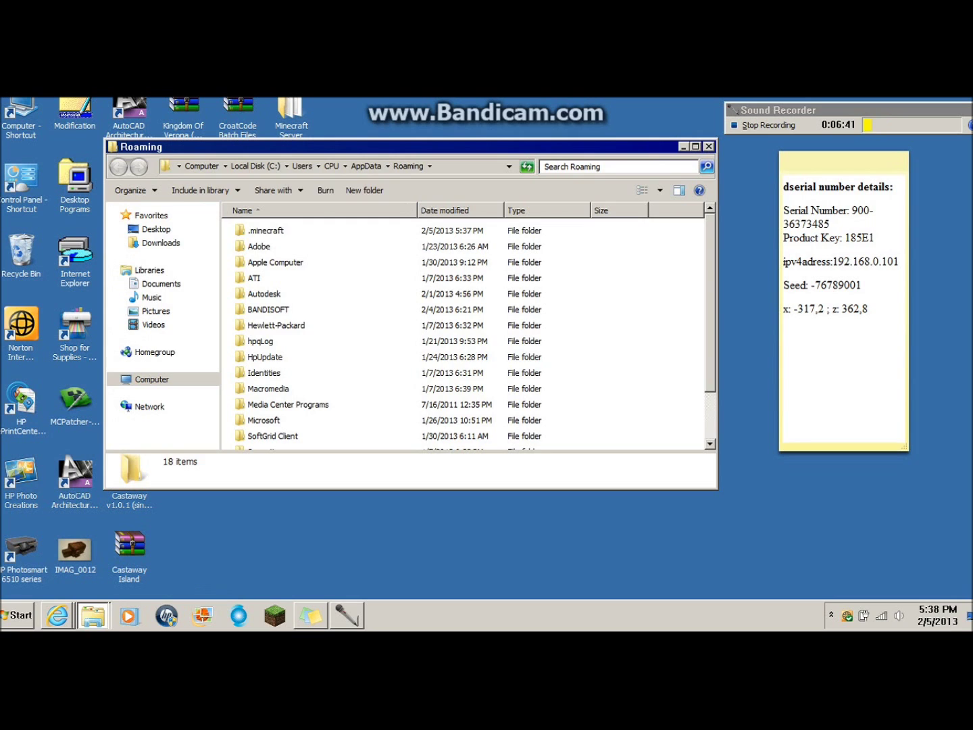
double_click(266, 230)
key("m")
key("Return")
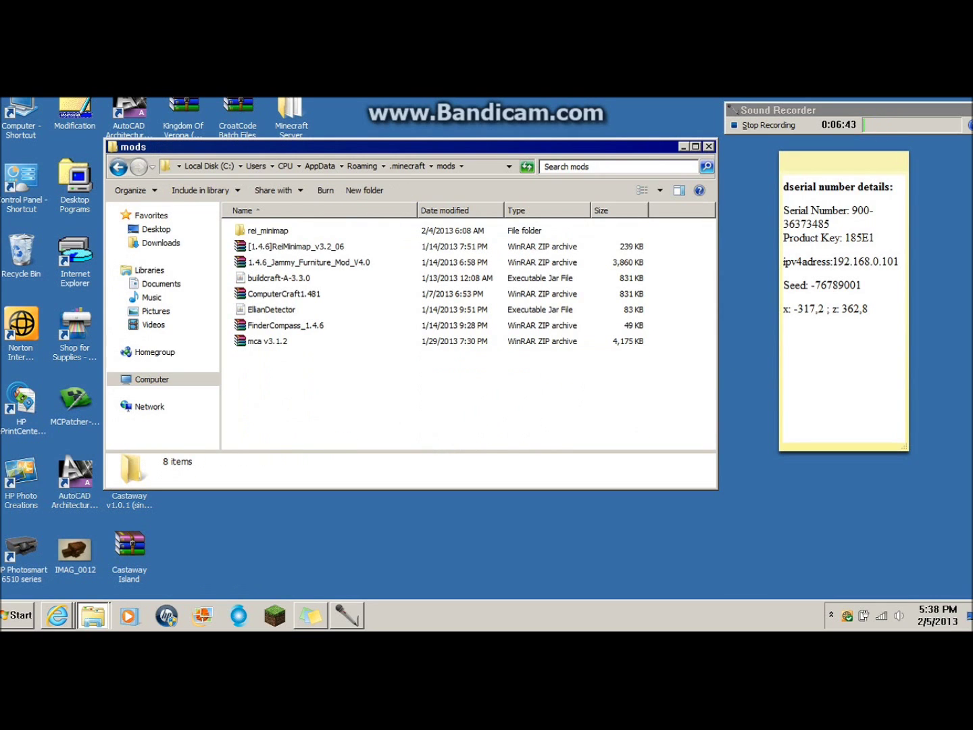
key("c")
Step: Move the ComputerCraft1.481 archive onto the desktop beside the Forge archive, then search %appdata% again
left_click_drag(284, 294, 454, 511)
left_click(454, 545)
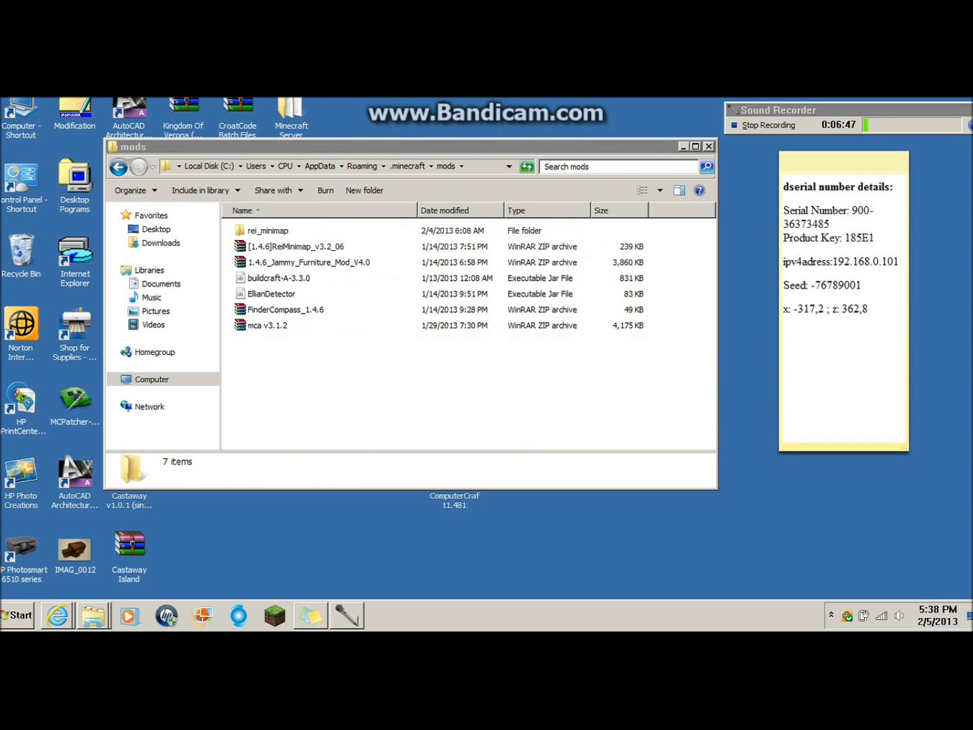
left_click(708, 147)
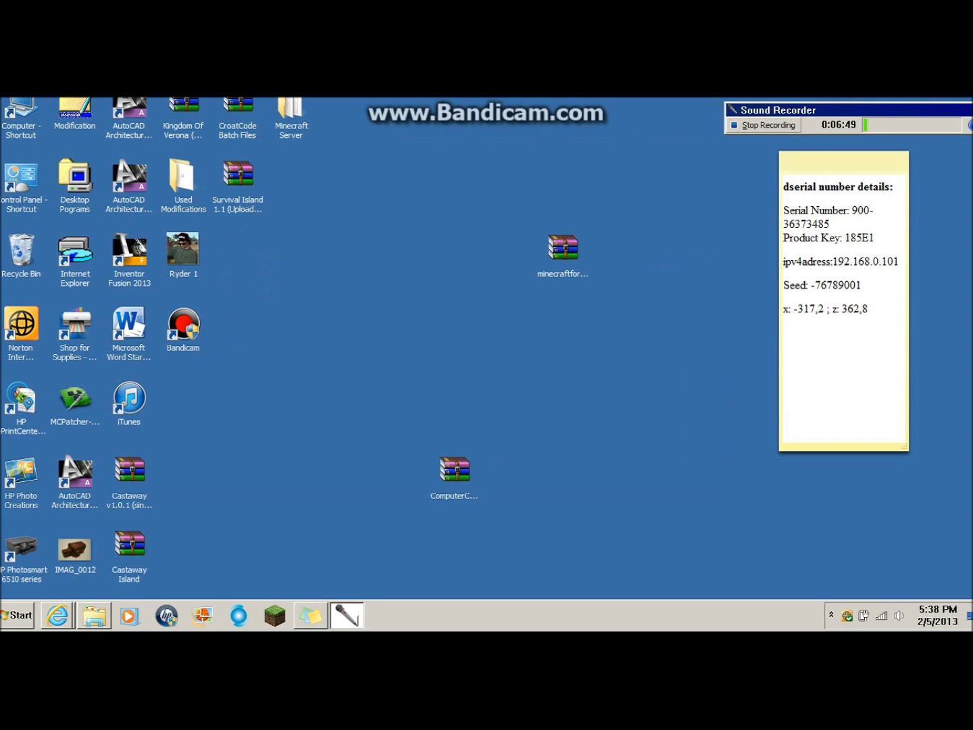
left_click_drag(454, 473, 454, 250)
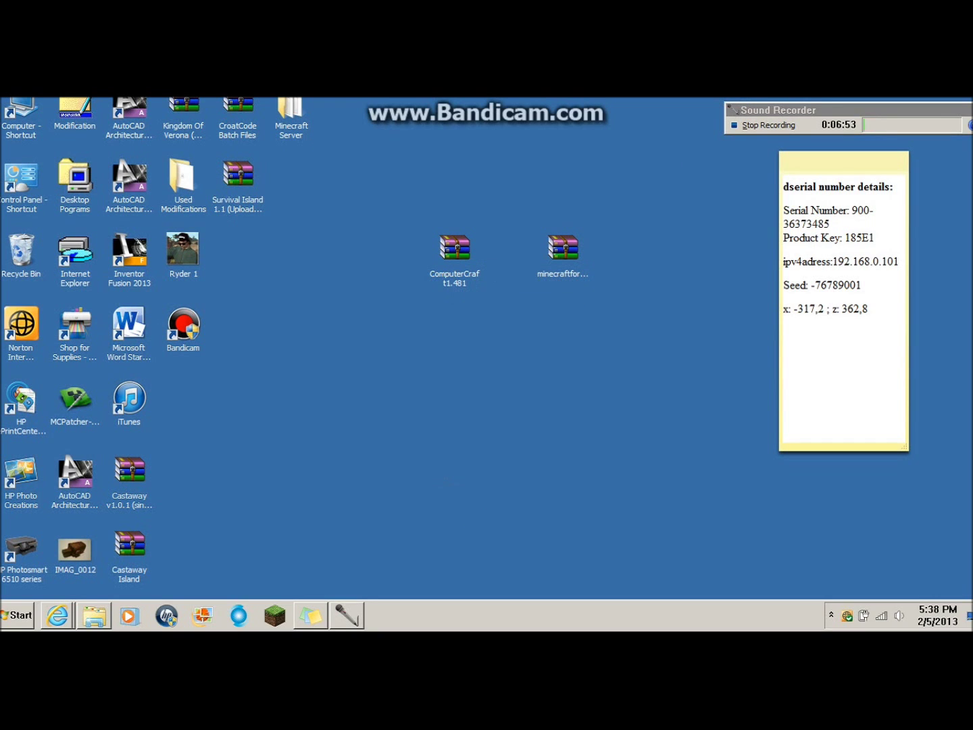
left_click(455, 250)
left_click(504, 325)
key("super")
type("%")
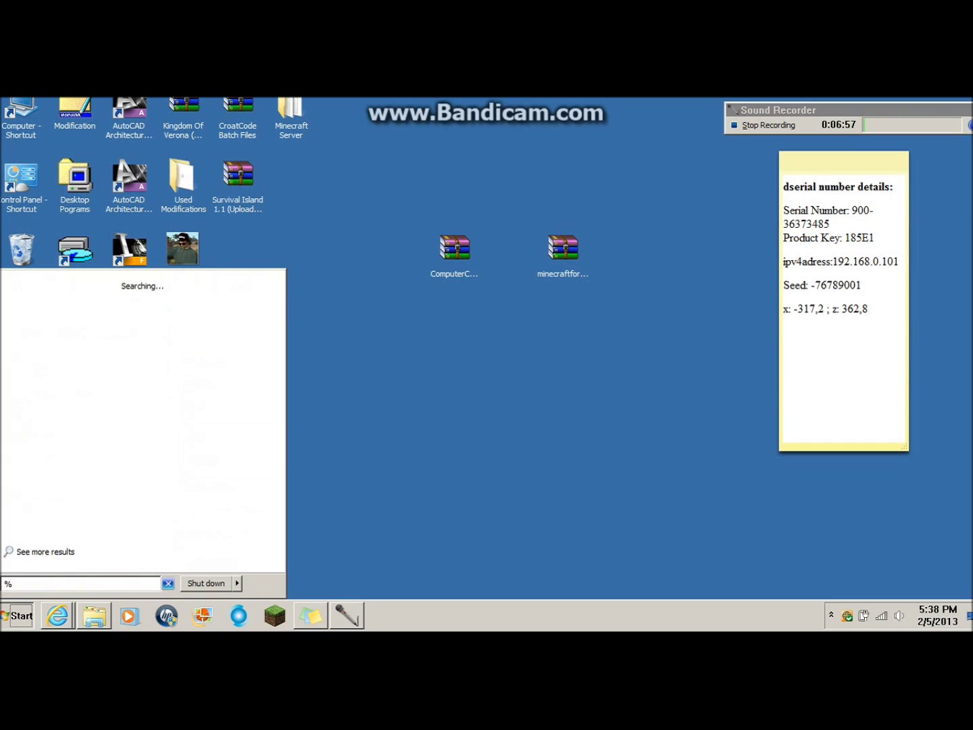
type("appdata%")
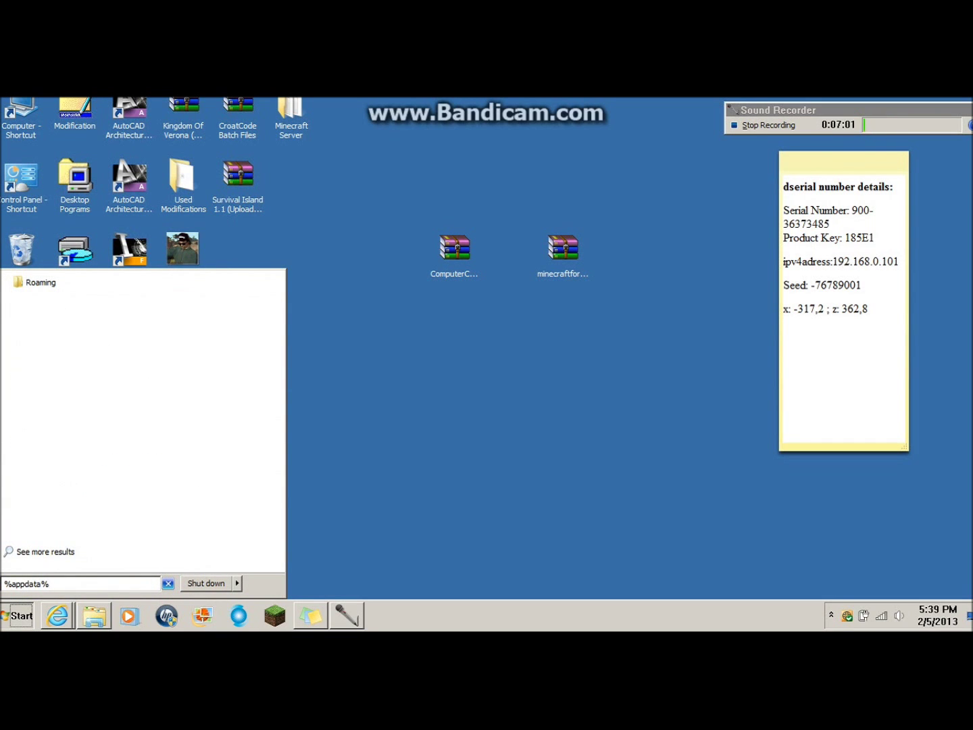
Step: Open the Roaming > .minecraft > mods folder
key("Return")
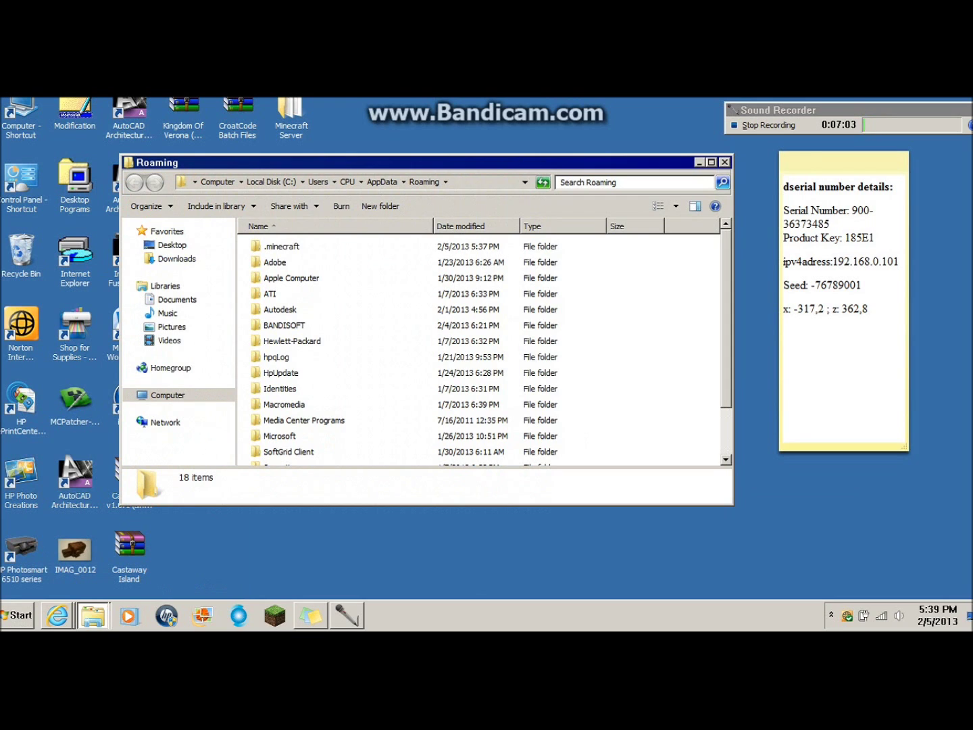
double_click(282, 247)
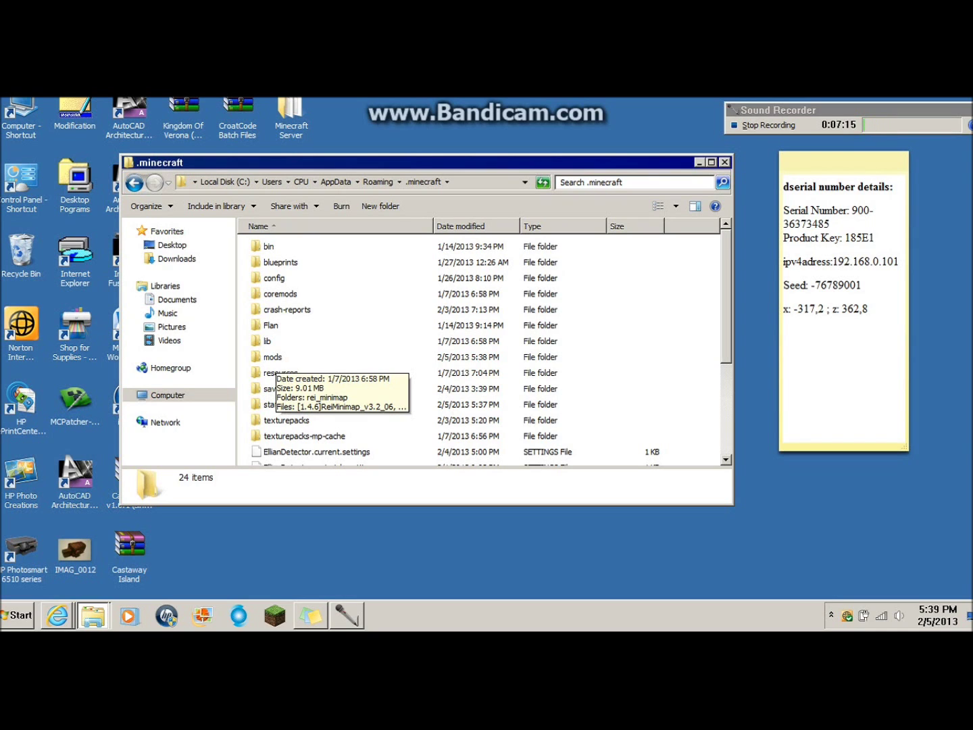
double_click(272, 357)
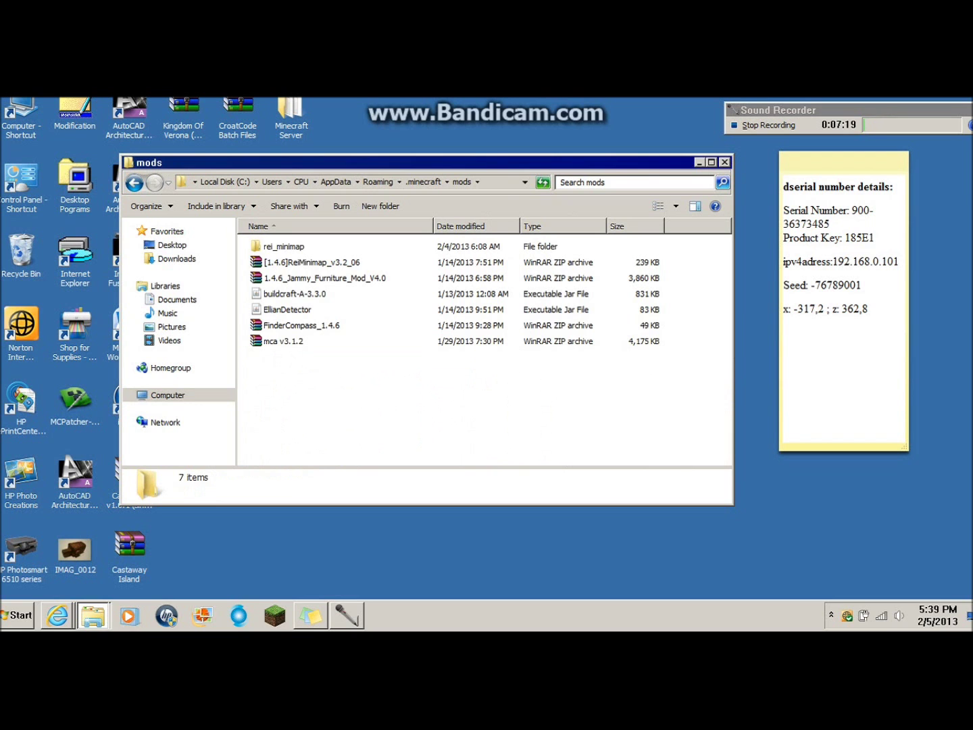
Step: Drag the ComputerCraft1.481 archive from the desktop back into mods and minimize the folder window
left_click_drag(406, 162, 327, 296)
left_click_drag(455, 249, 436, 531)
left_click(436, 534)
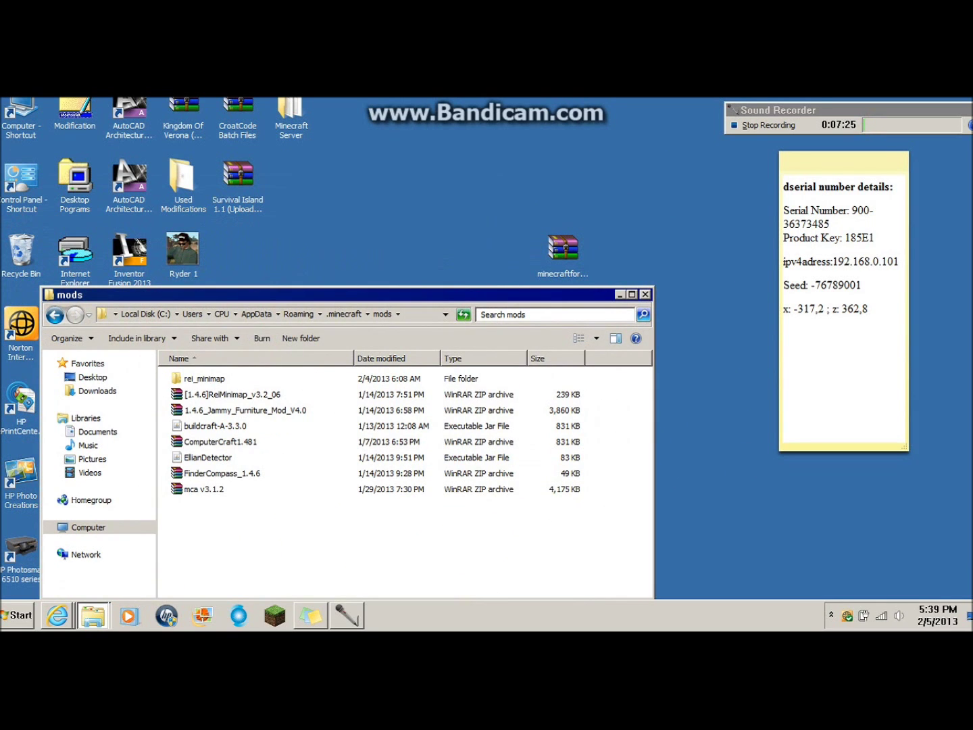
left_click_drag(351, 295, 359, 162)
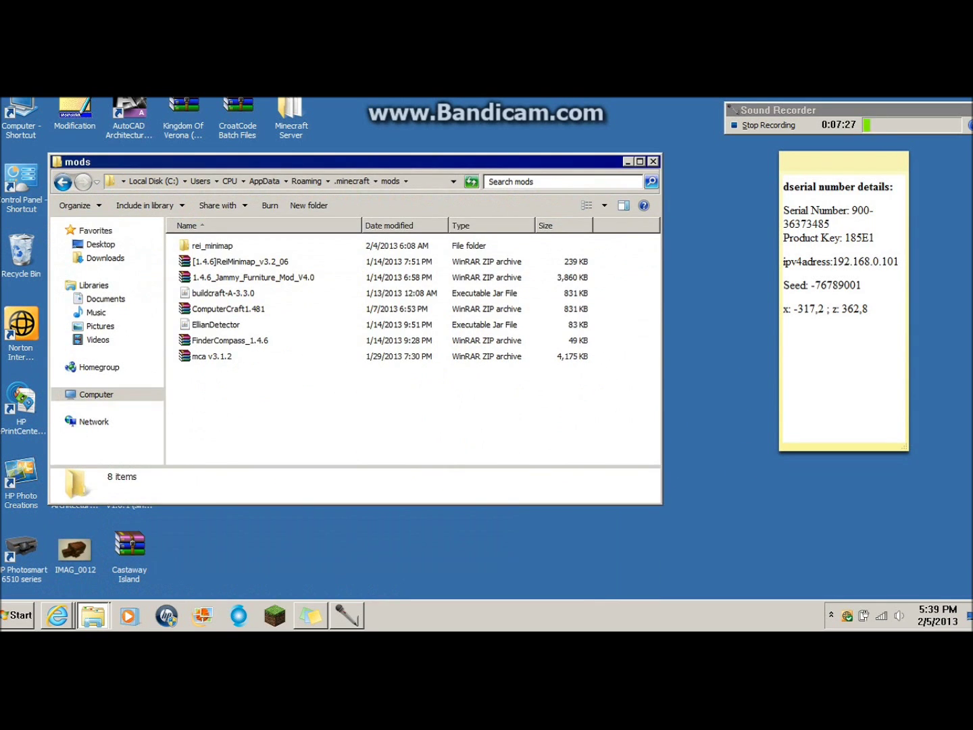
left_click(93, 616)
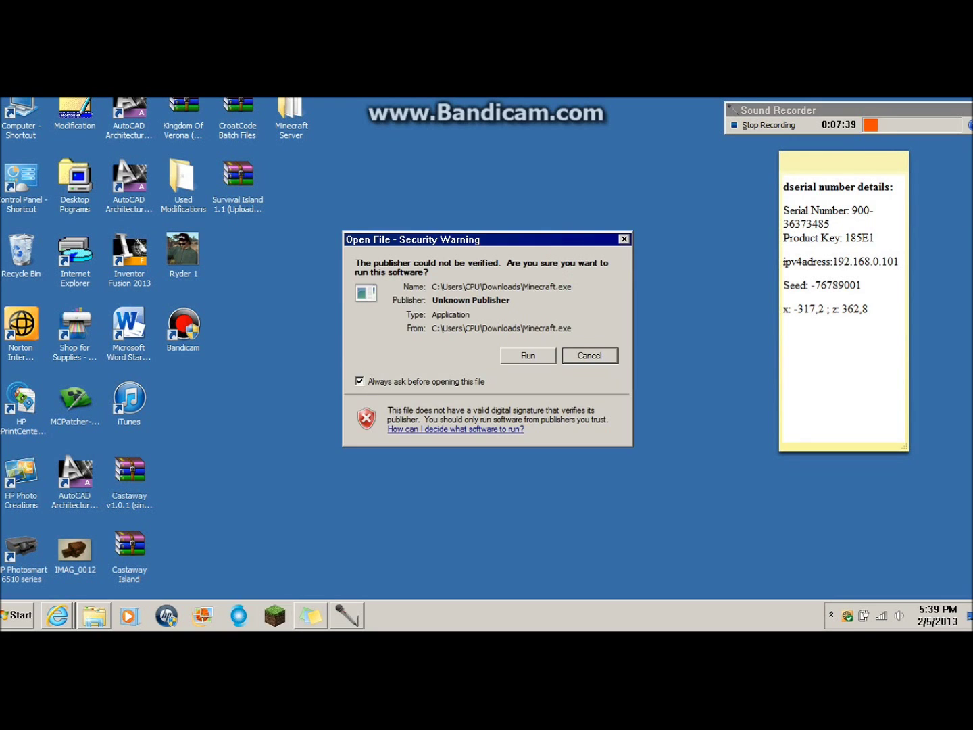
Step: Run Minecraft.exe past the security warning, then view and dismiss the launcher's Force update option
key("alt+r")
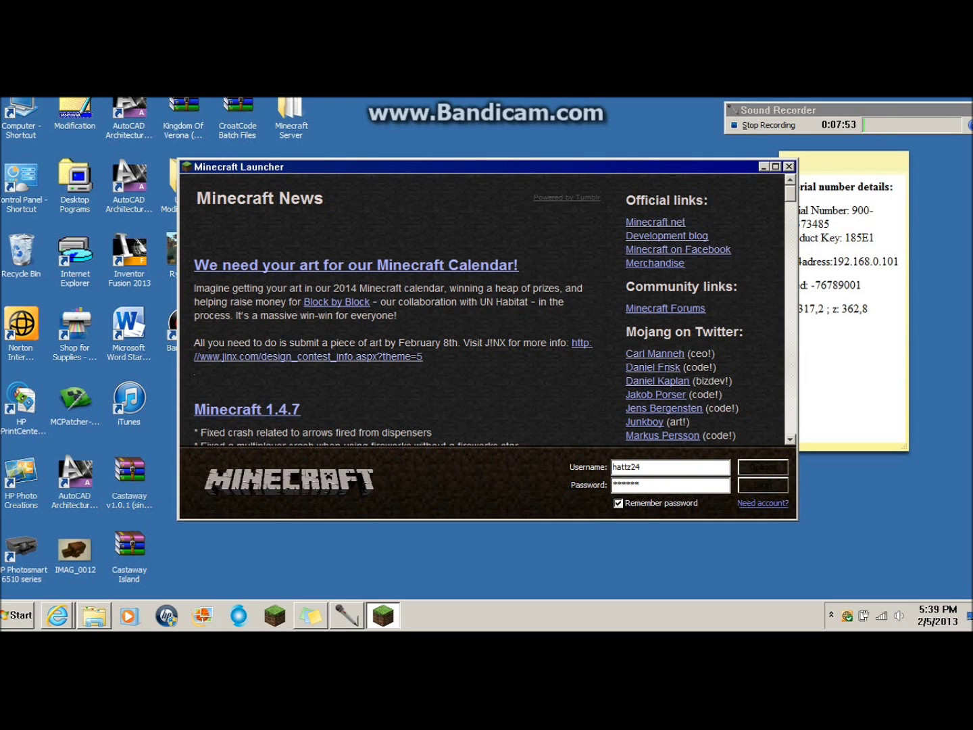
left_click(763, 467)
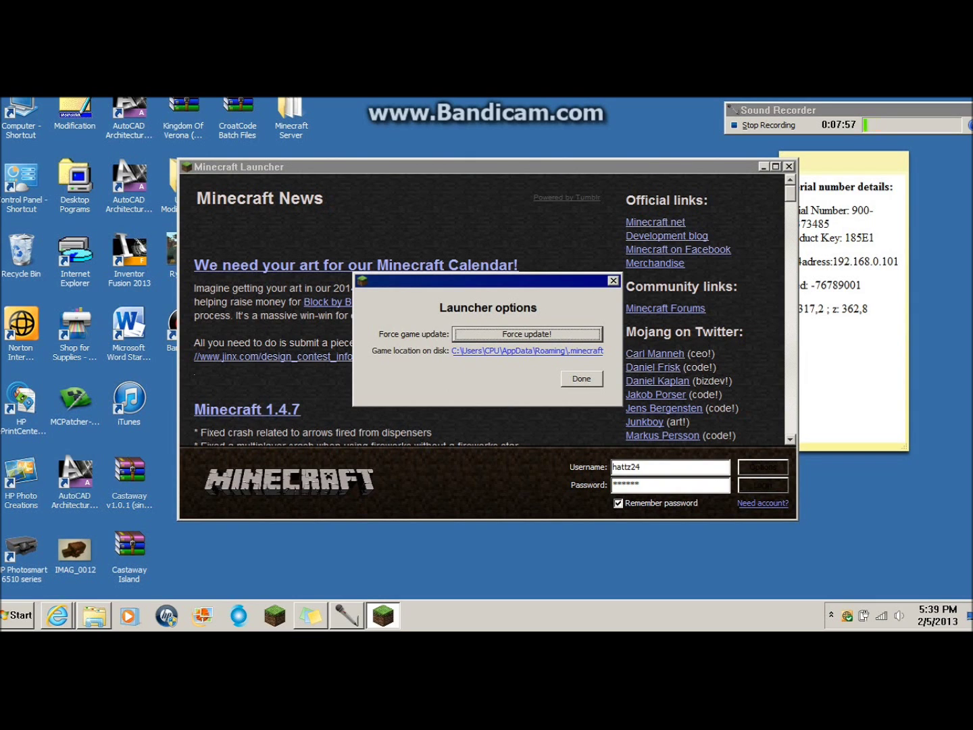
left_click(613, 281)
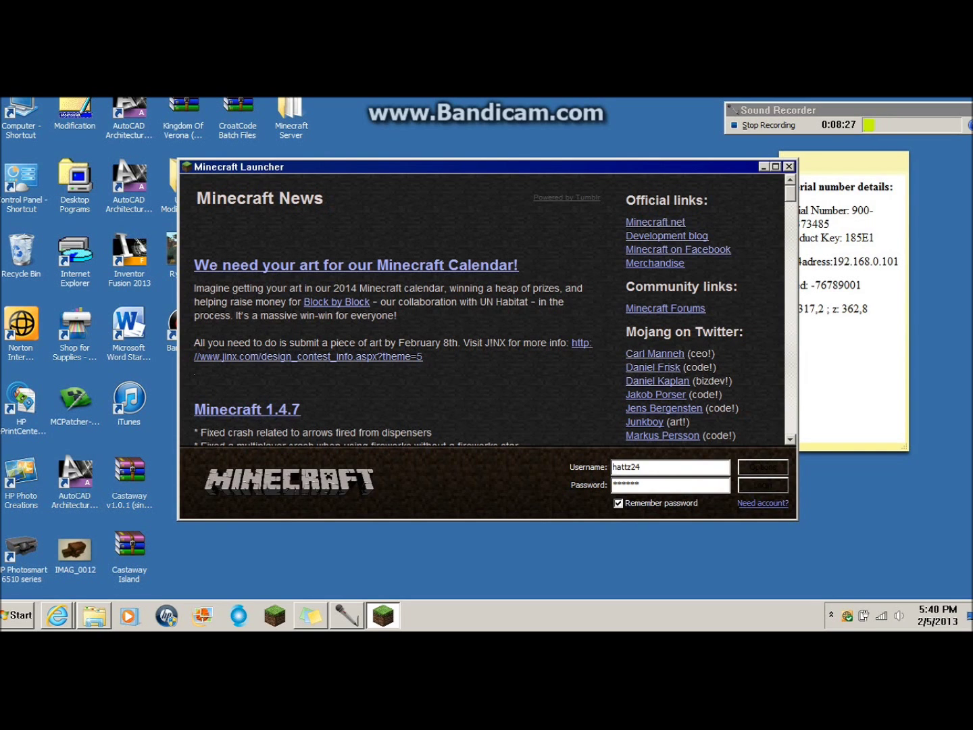
Step: Shift the Minecraft launcher window slightly left and close it
left_click_drag(487, 166, 445, 167)
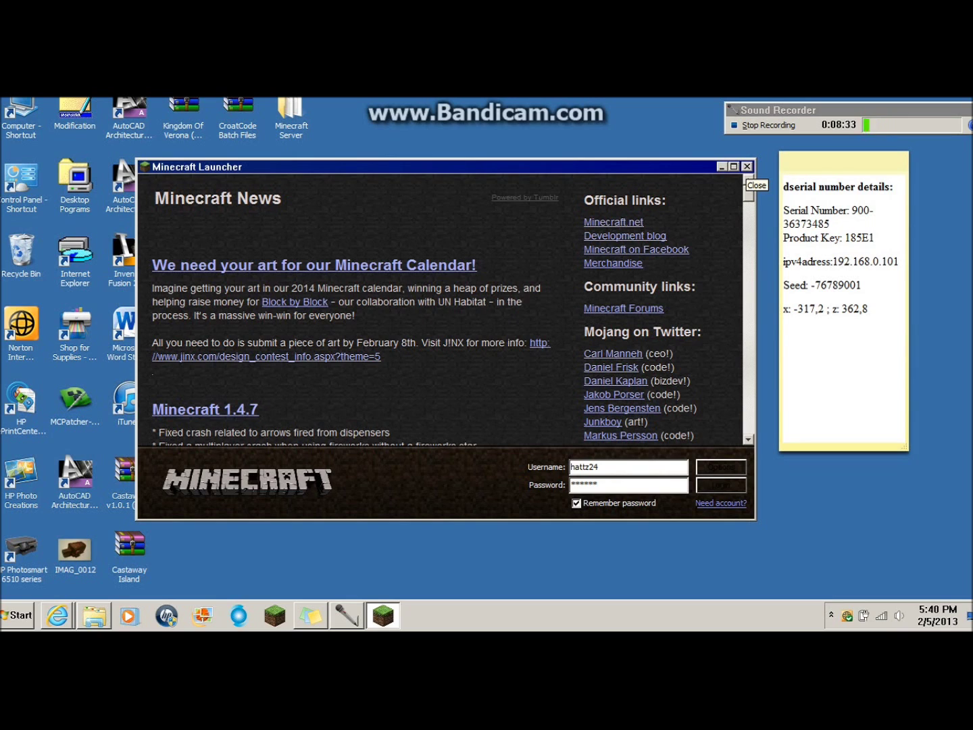
left_click(747, 167)
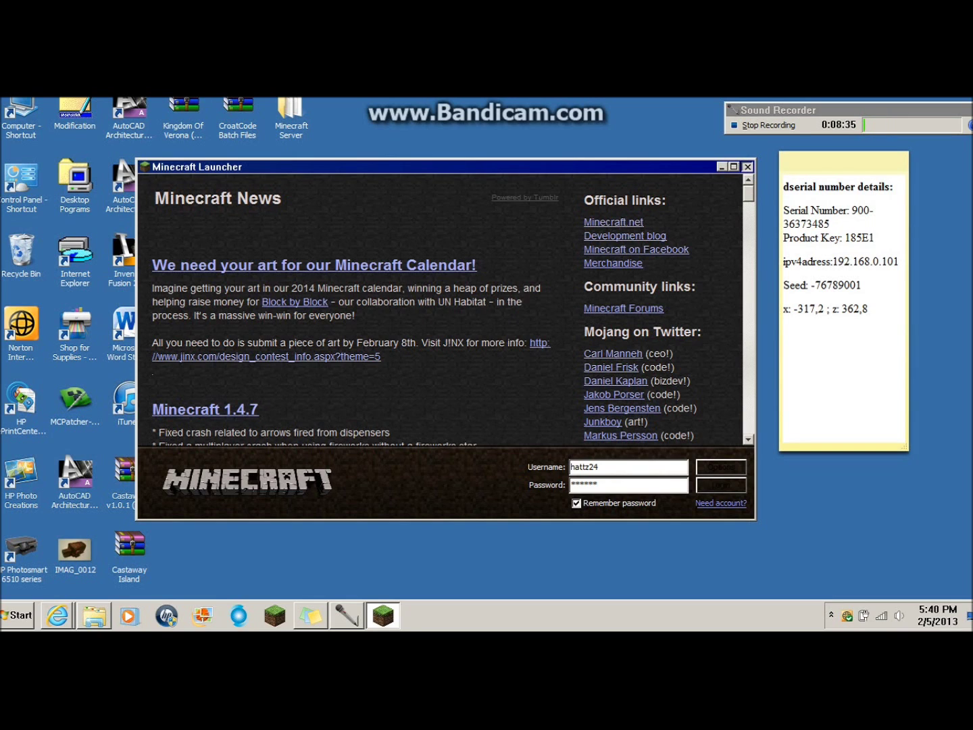